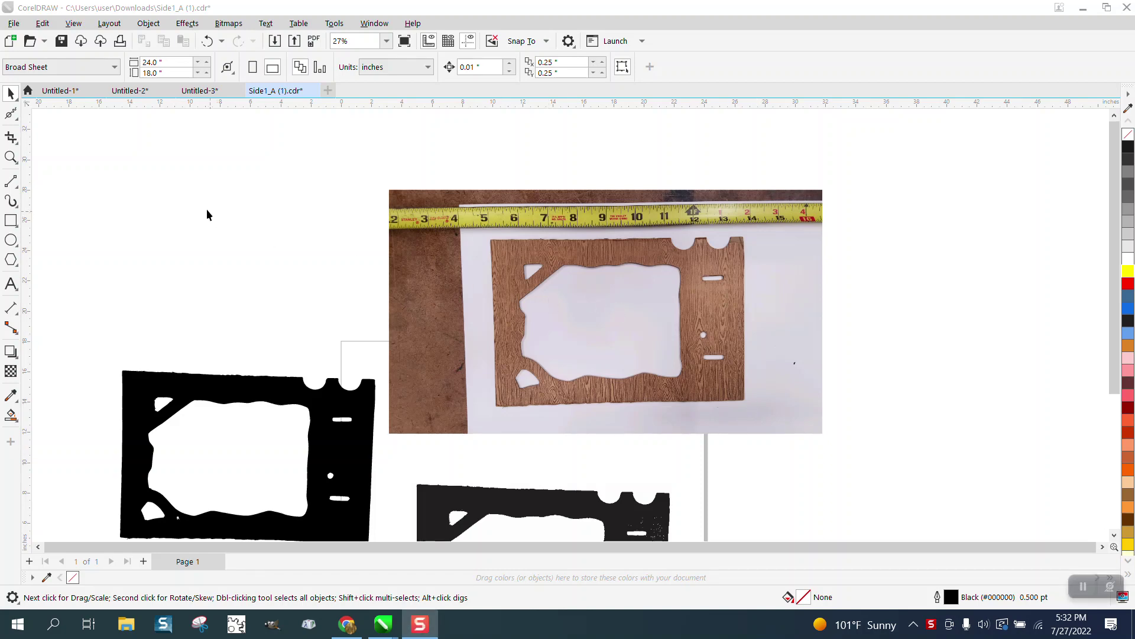
# Move the black traced frame to the upper left and the reference photo to the right.
pyautogui.click(10, 157)
pyautogui.rightClick(301, 267)
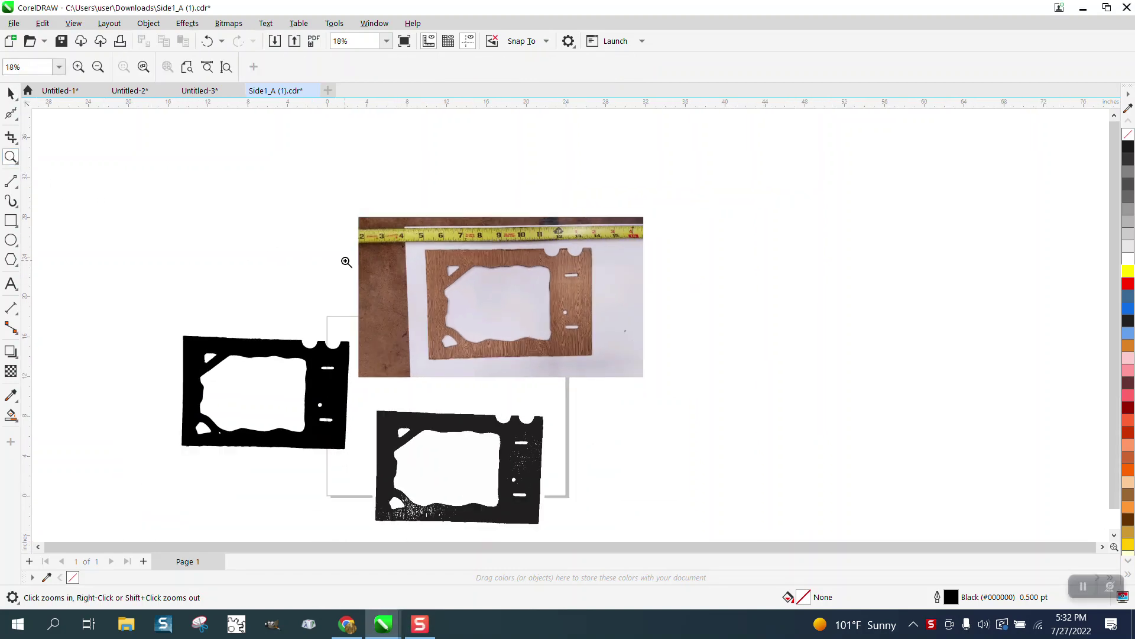
pyautogui.moveTo(362, 205); pyautogui.dragTo(786, 416)
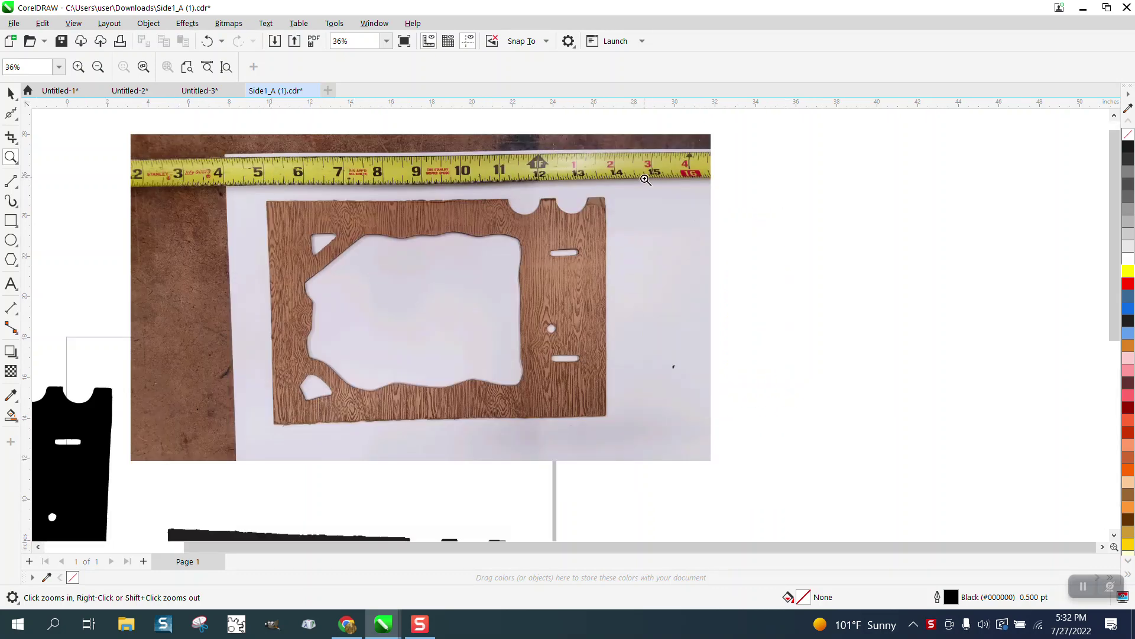
pyautogui.moveTo(244, 158); pyautogui.dragTo(641, 231)
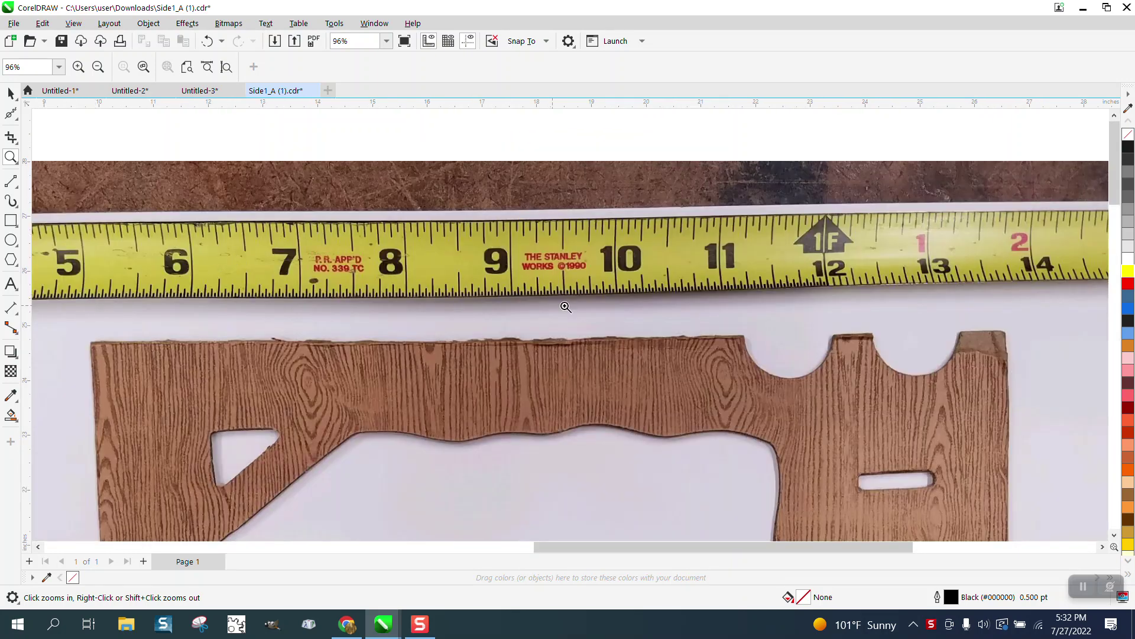
pyautogui.scroll(-5, 958, 274)
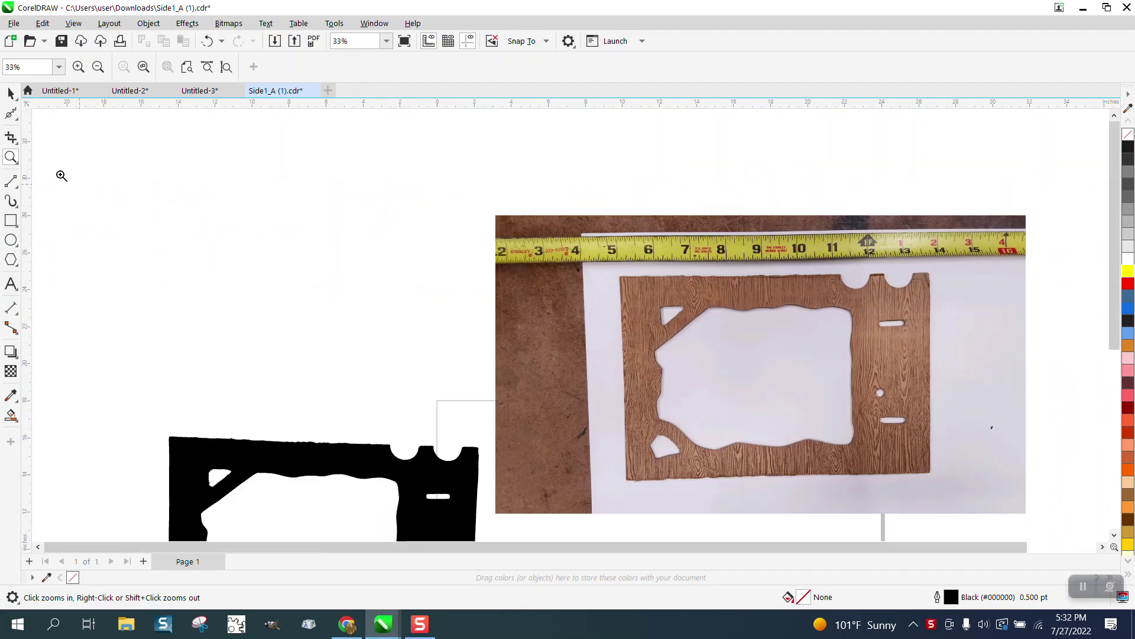
pyautogui.moveTo(620, 271); pyautogui.dragTo(910, 427)
pyautogui.scroll(-3, 598, 299)
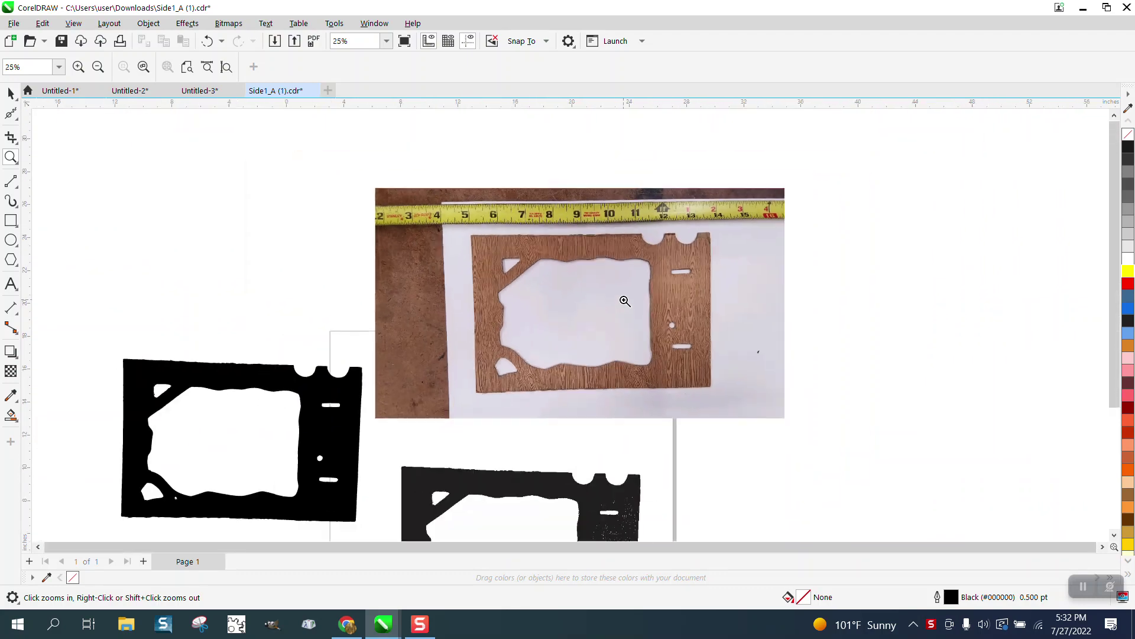
pyautogui.click(11, 93)
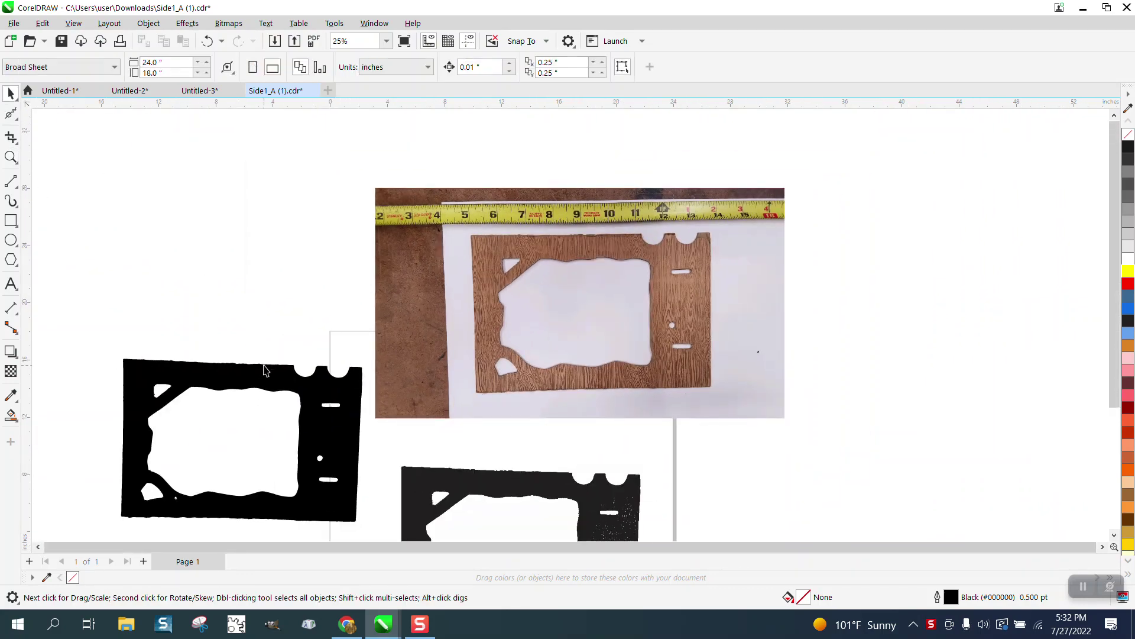
pyautogui.moveTo(265, 370); pyautogui.dragTo(235, 210)
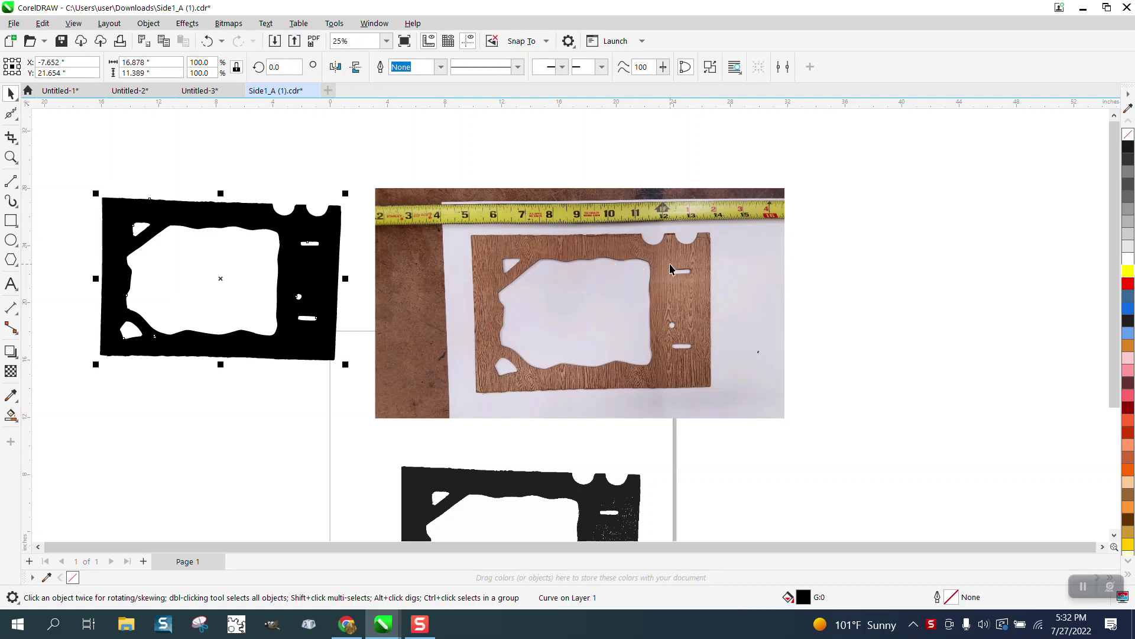
pyautogui.moveTo(671, 269); pyautogui.dragTo(804, 255)
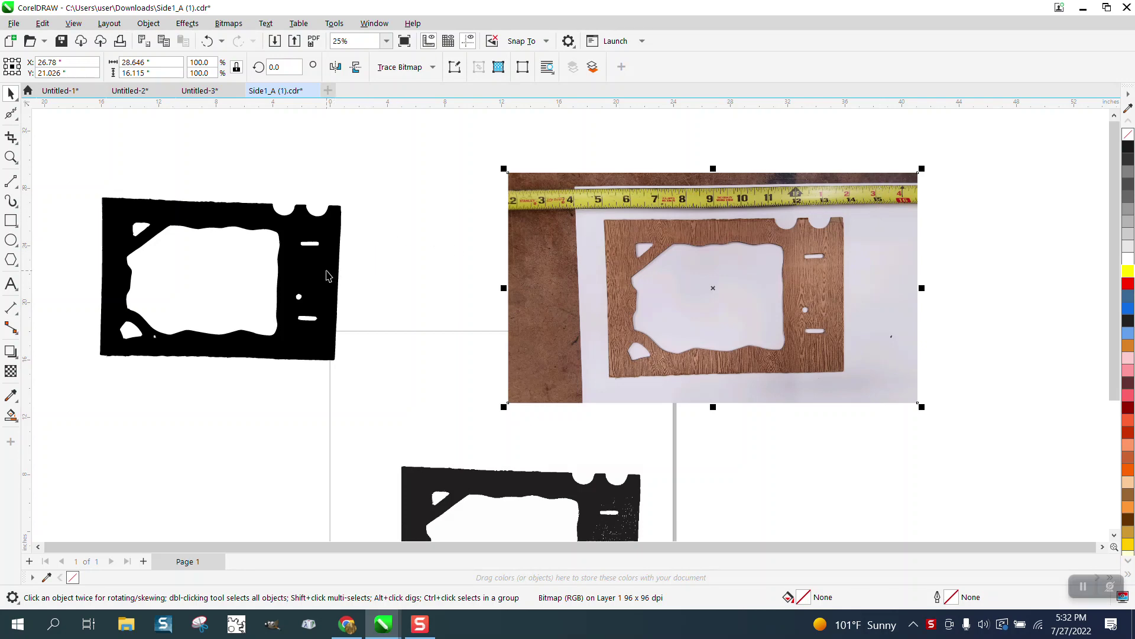
# Add a horizontal guideline at the frame's top corner and rotate the frame 1.956° to match it.
pyautogui.click(327, 273)
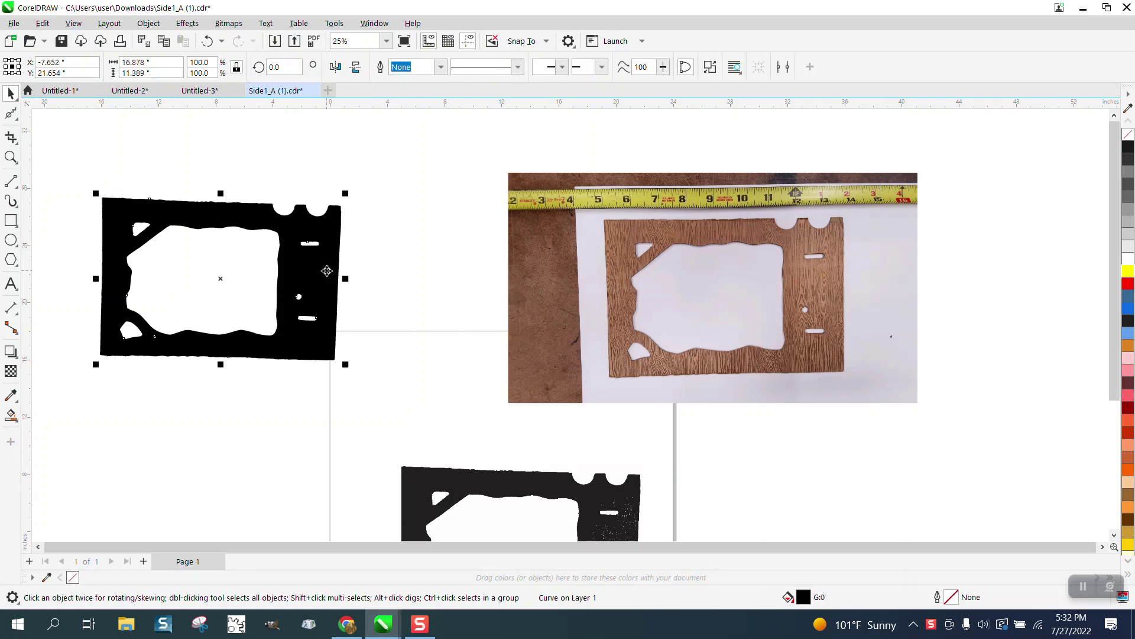
pyautogui.click(11, 157)
pyautogui.moveTo(72, 177); pyautogui.dragTo(497, 417)
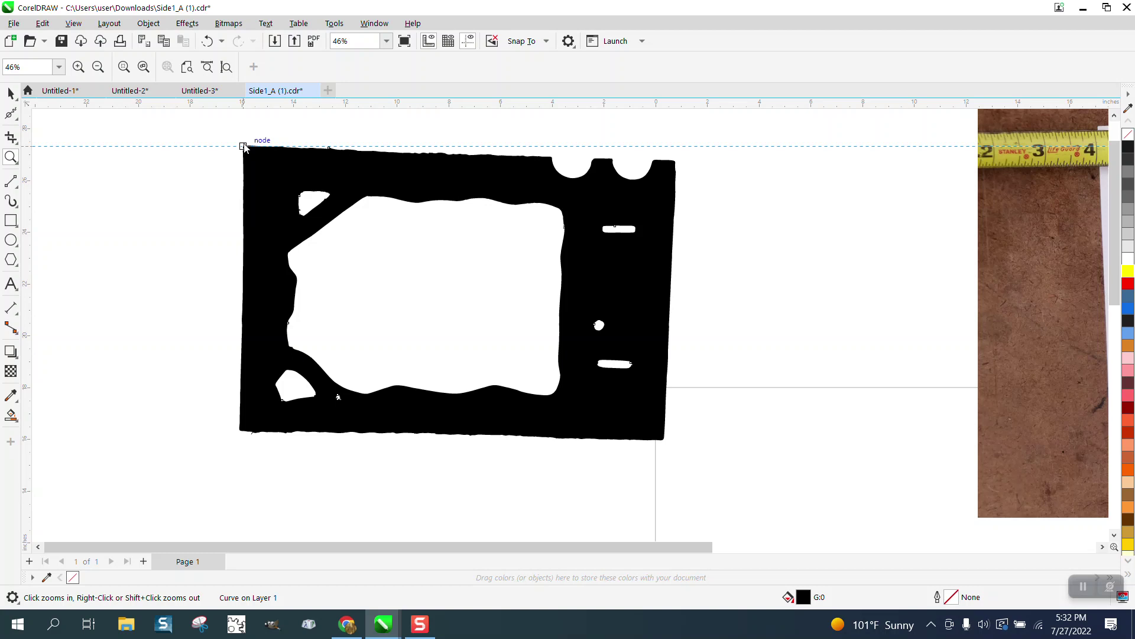
pyautogui.moveTo(244, 149); pyautogui.dragTo(245, 150)
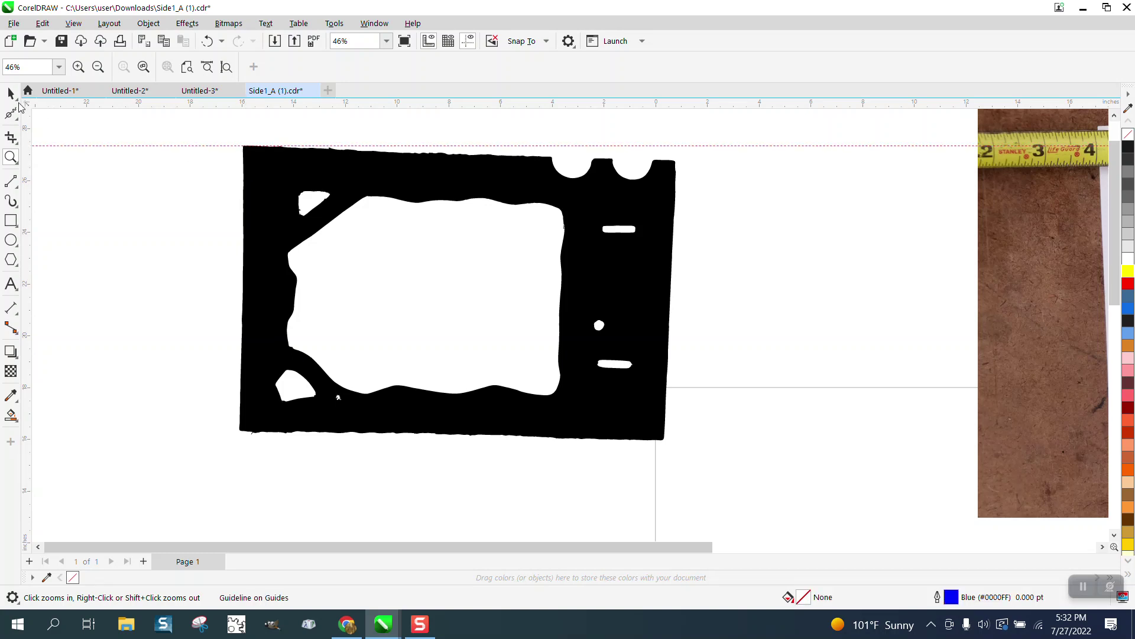
pyautogui.click(11, 93)
pyautogui.click(269, 160)
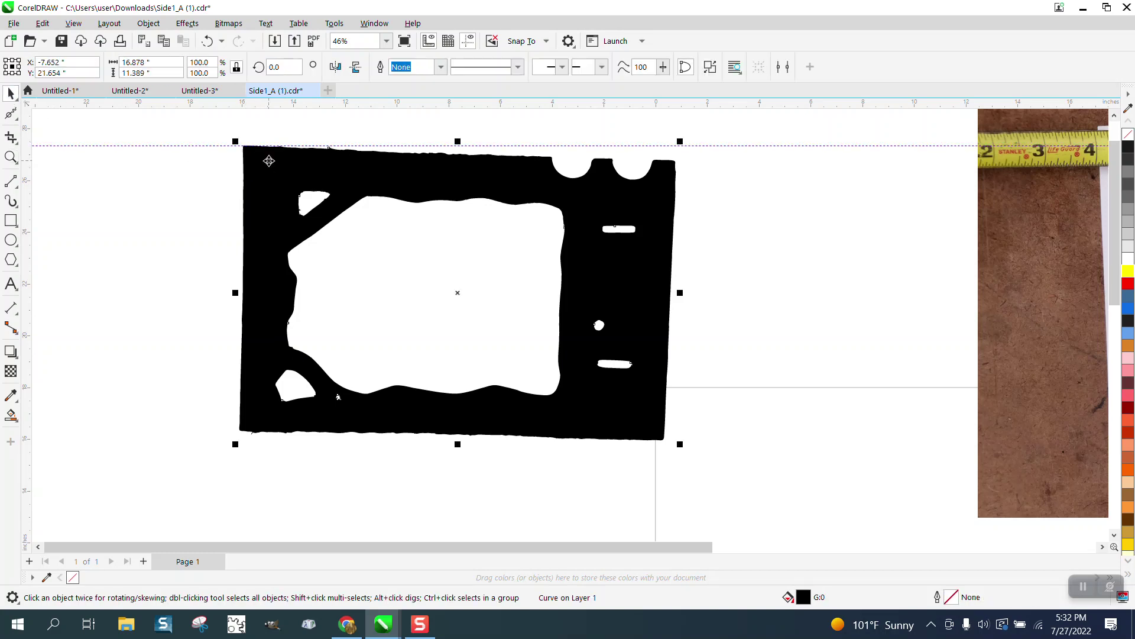
pyautogui.click(269, 161)
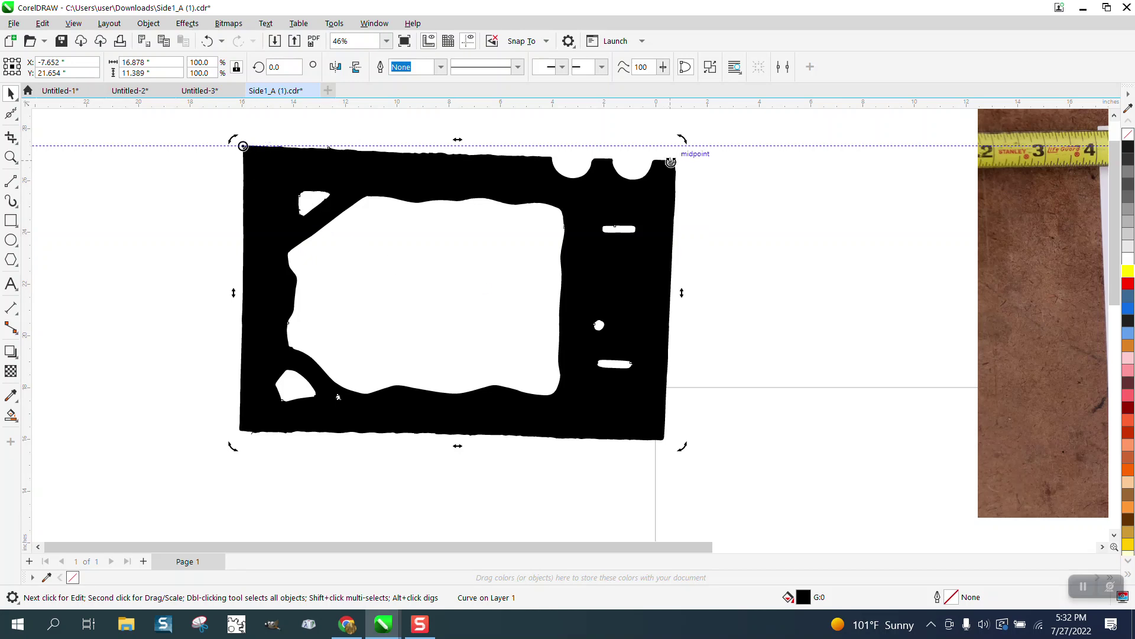
pyautogui.moveTo(674, 157); pyautogui.dragTo(666, 147)
pyautogui.scroll(-1, 766, 207)
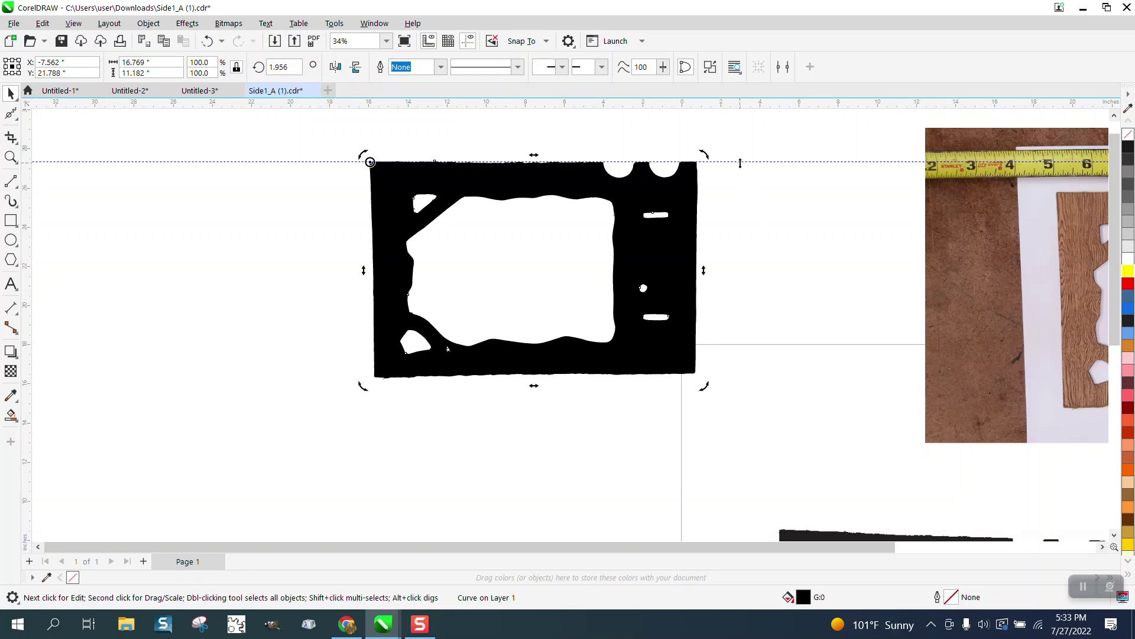
pyautogui.click(759, 263)
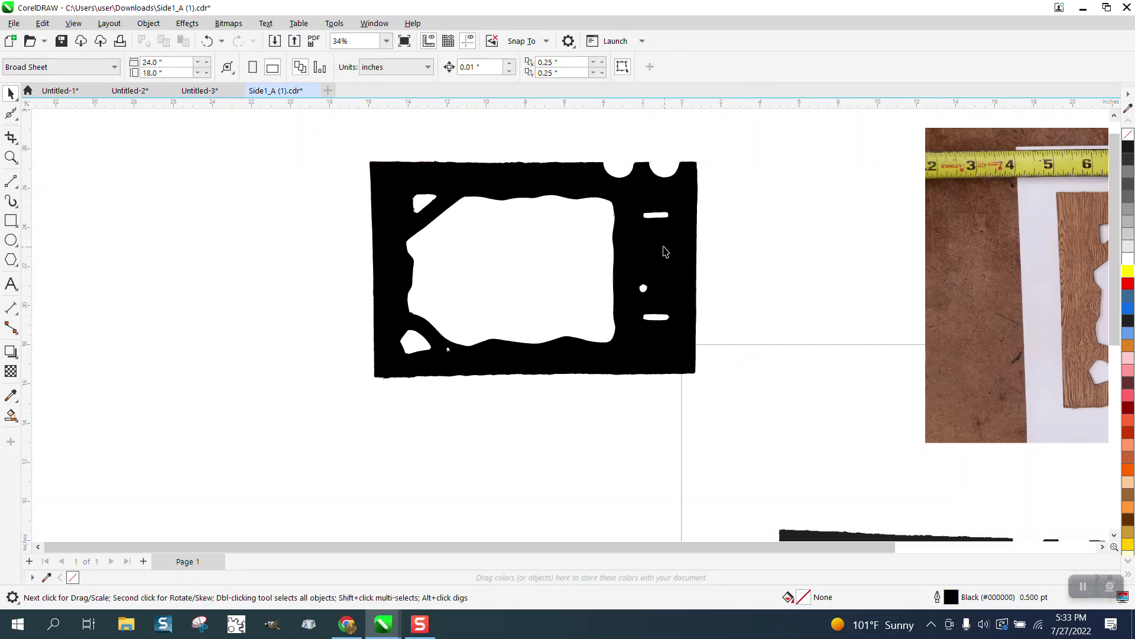
# Scale the black frame proportionally to 8.5 in wide (50.7%) and shift the photo left.
pyautogui.scroll(-3, 686, 288)
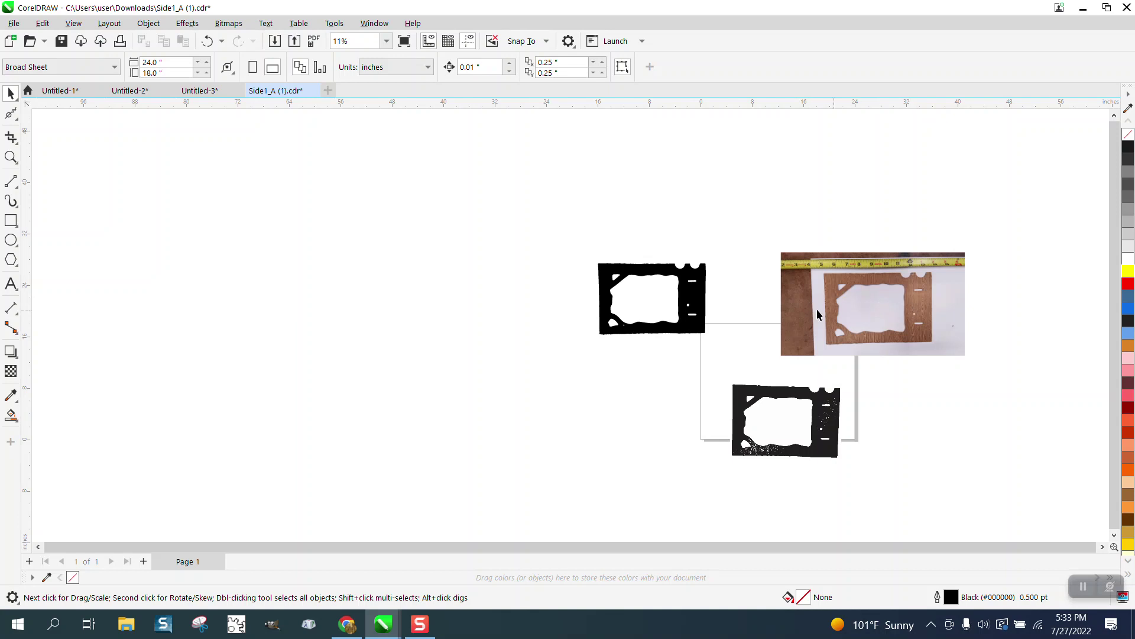
pyautogui.press('z')
pyautogui.moveTo(474, 233); pyautogui.dragTo(887, 406)
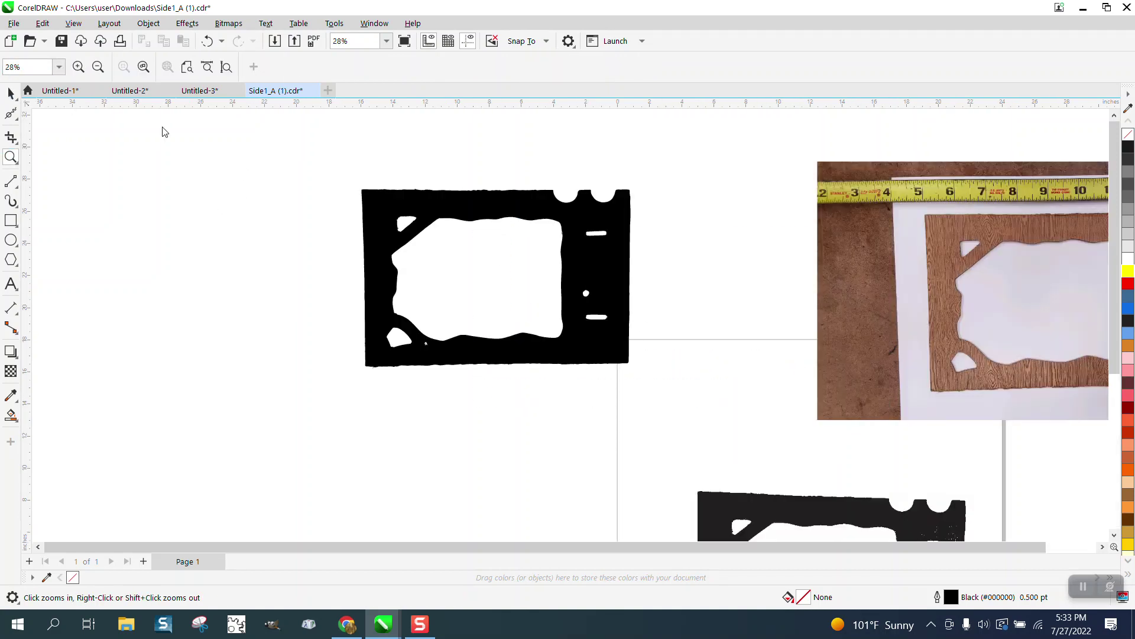
pyautogui.press('space')
pyautogui.click(480, 194)
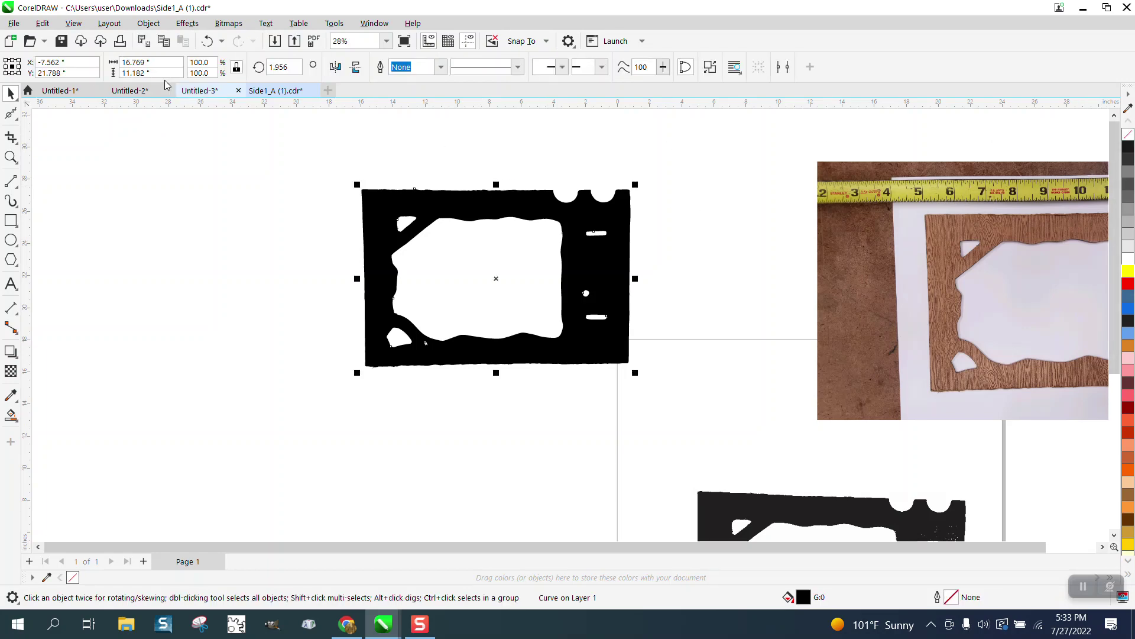
pyautogui.click(145, 62)
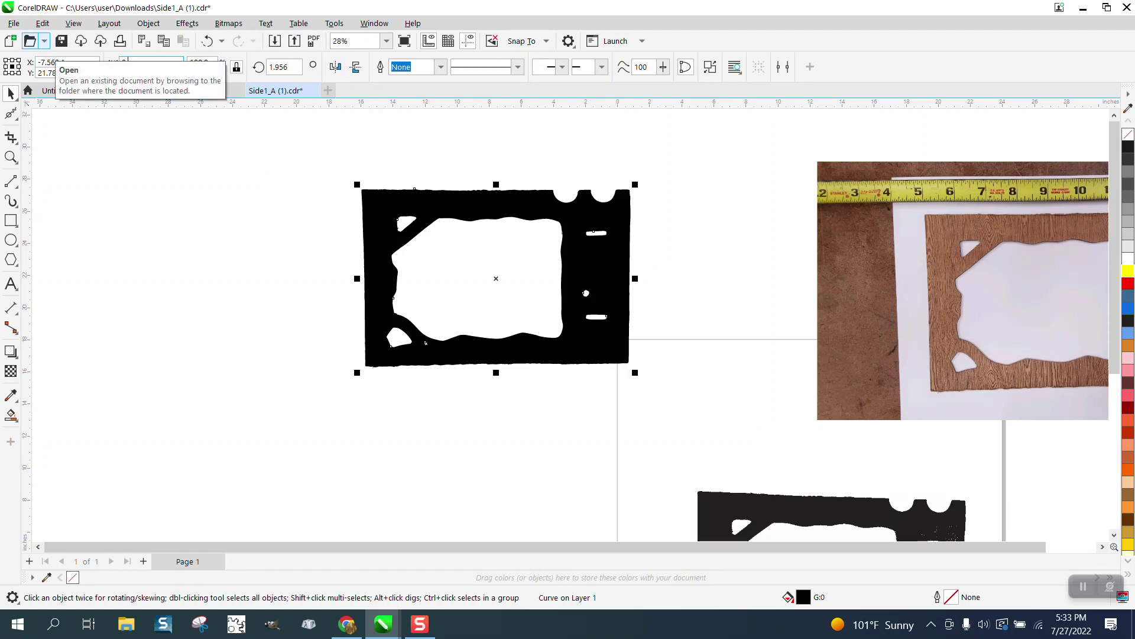
pyautogui.write('8.5')
pyautogui.press('Return')
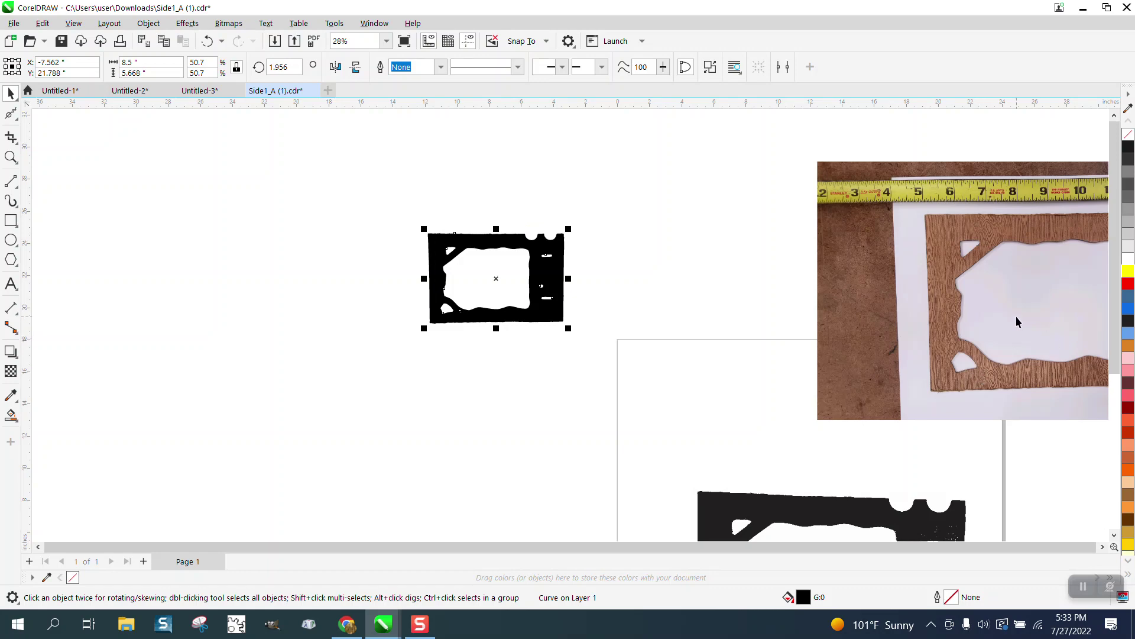
pyautogui.moveTo(1024, 315); pyautogui.dragTo(925, 298)
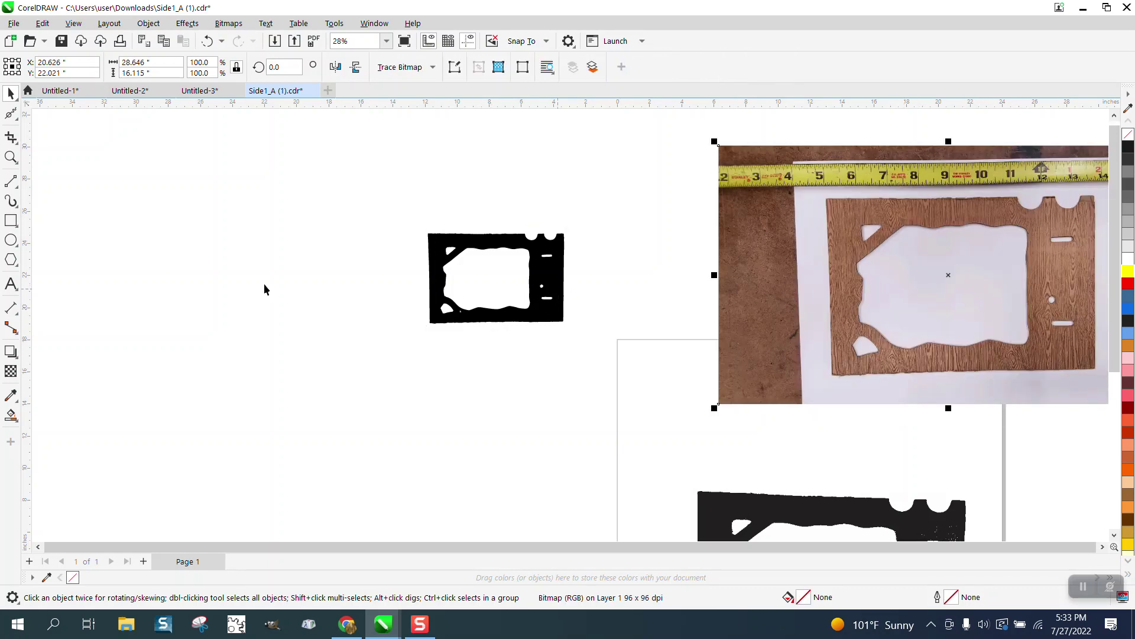
# Remove the traced frame's black fill, leaving a 0.5 pt black outline, and inspect its lower-left corner.
pyautogui.click(10, 157)
pyautogui.moveTo(421, 231); pyautogui.dragTo(644, 336)
pyautogui.click(10, 93)
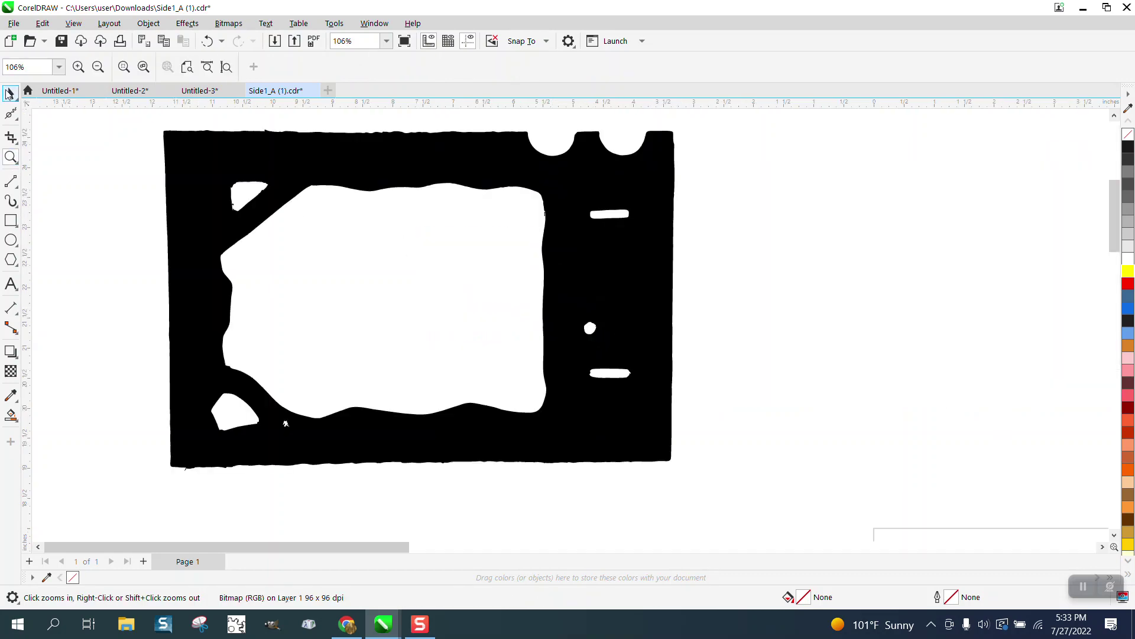
pyautogui.click(441, 173)
pyautogui.click(1129, 137)
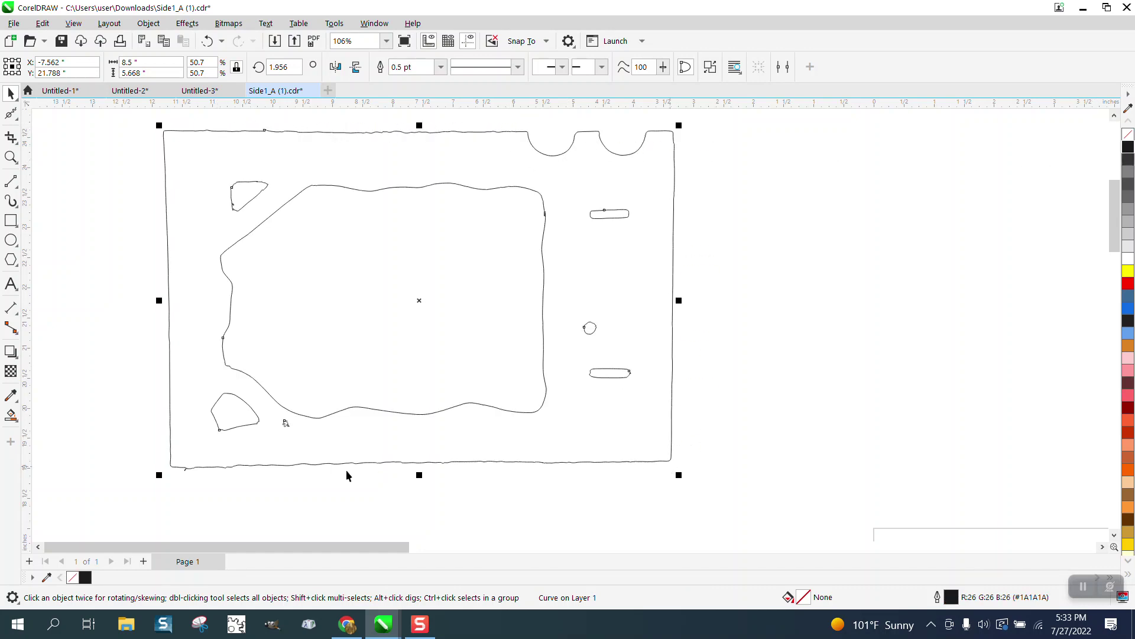
pyautogui.click(11, 157)
pyautogui.moveTo(168, 456); pyautogui.dragTo(239, 483)
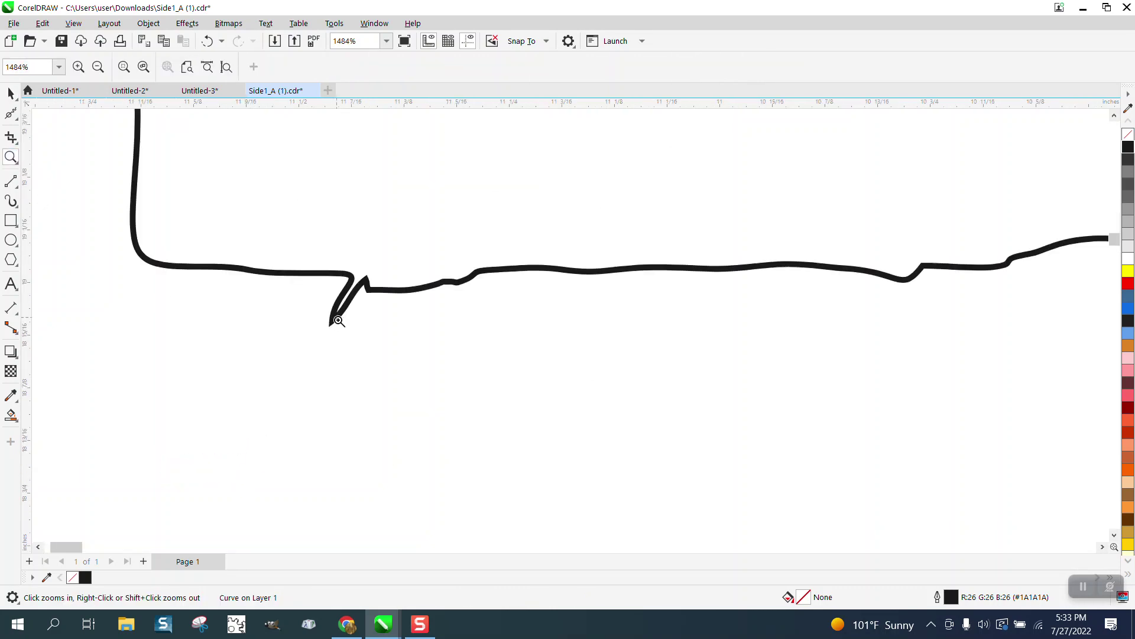
pyautogui.scroll(-6, 287, 347)
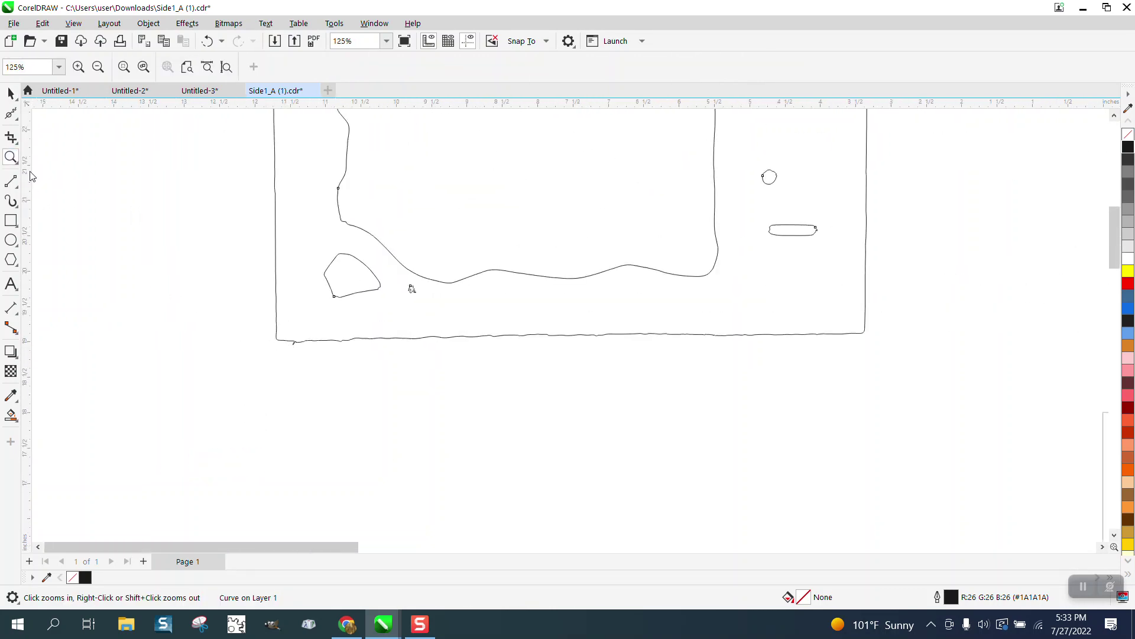
pyautogui.doubleClick(10, 92)
pyautogui.scroll(-2, 296, 436)
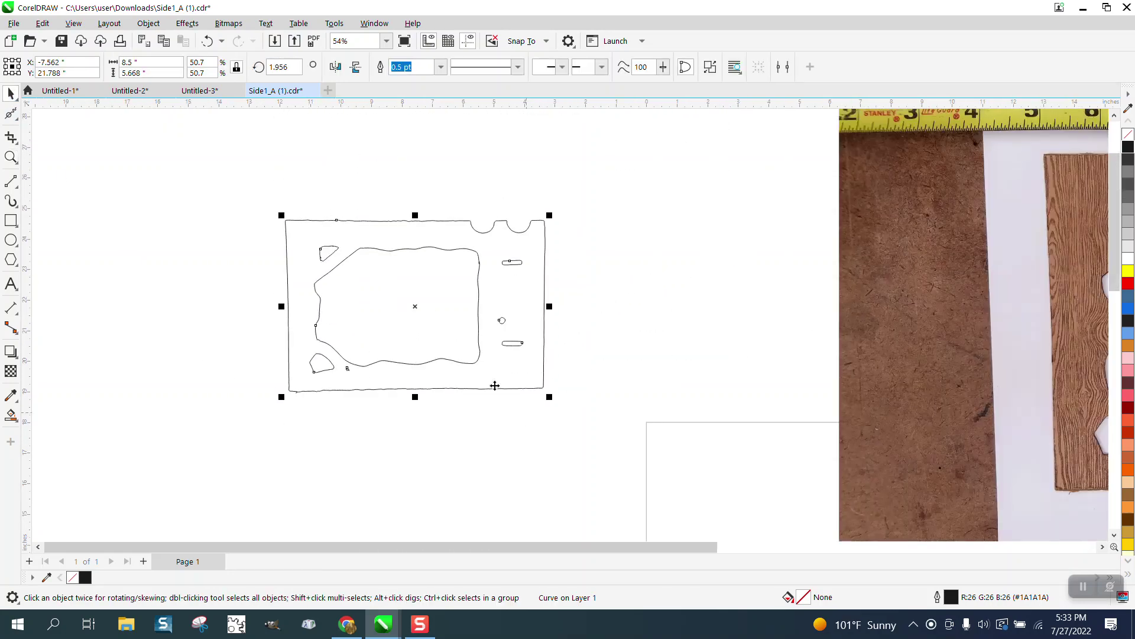
# Break the traced frame outline apart into separate curves.
pyautogui.click(148, 23)
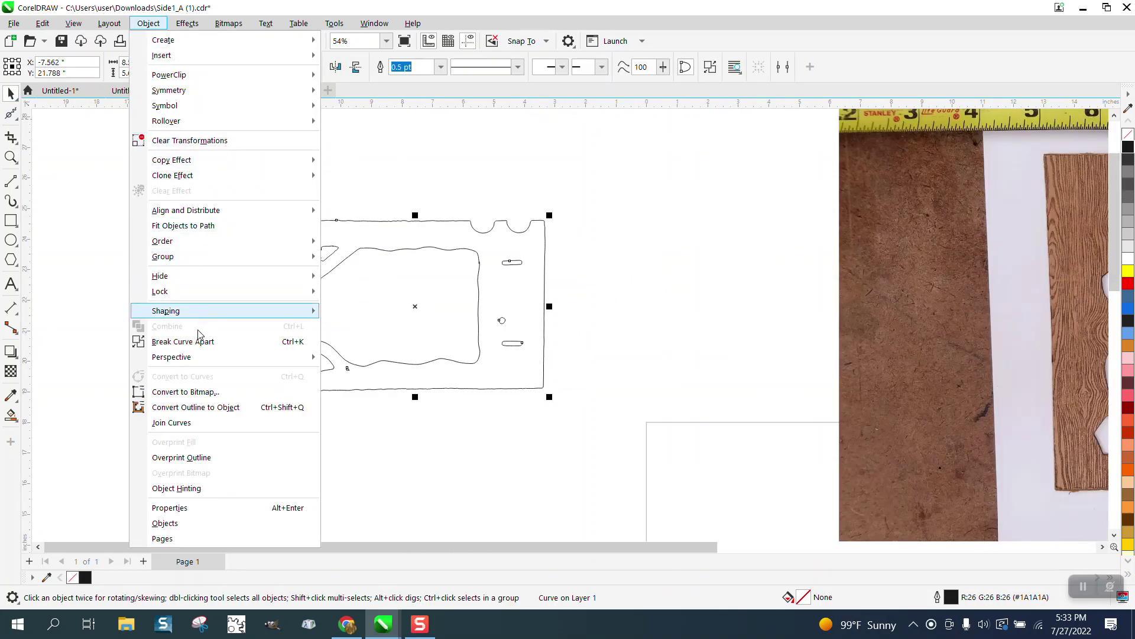
pyautogui.click(200, 340)
pyautogui.click(342, 167)
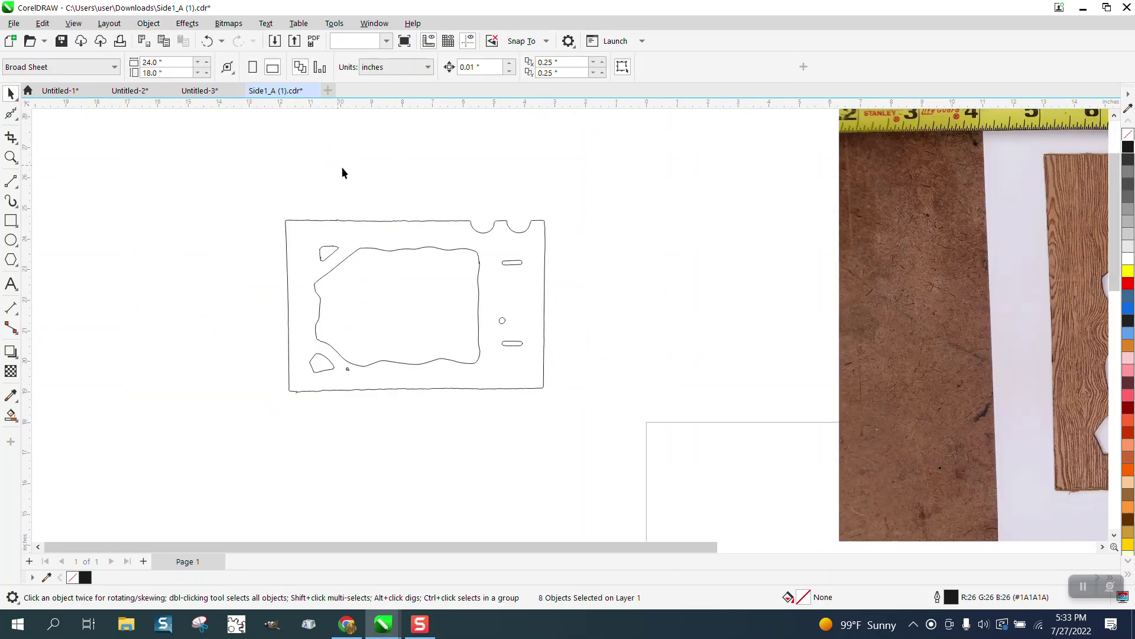
pyautogui.click(387, 222)
pyautogui.click(413, 191)
# Set the nudge distance to 10 in and shift the outer frame outline 10 in left.
pyautogui.doubleClick(480, 66)
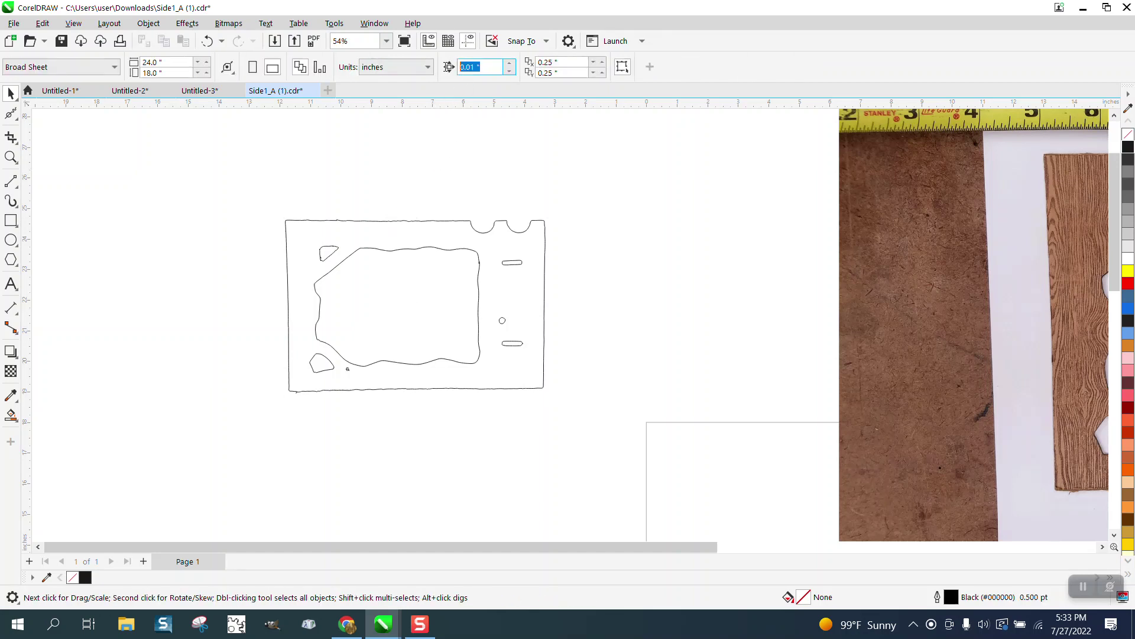
pyautogui.write('10')
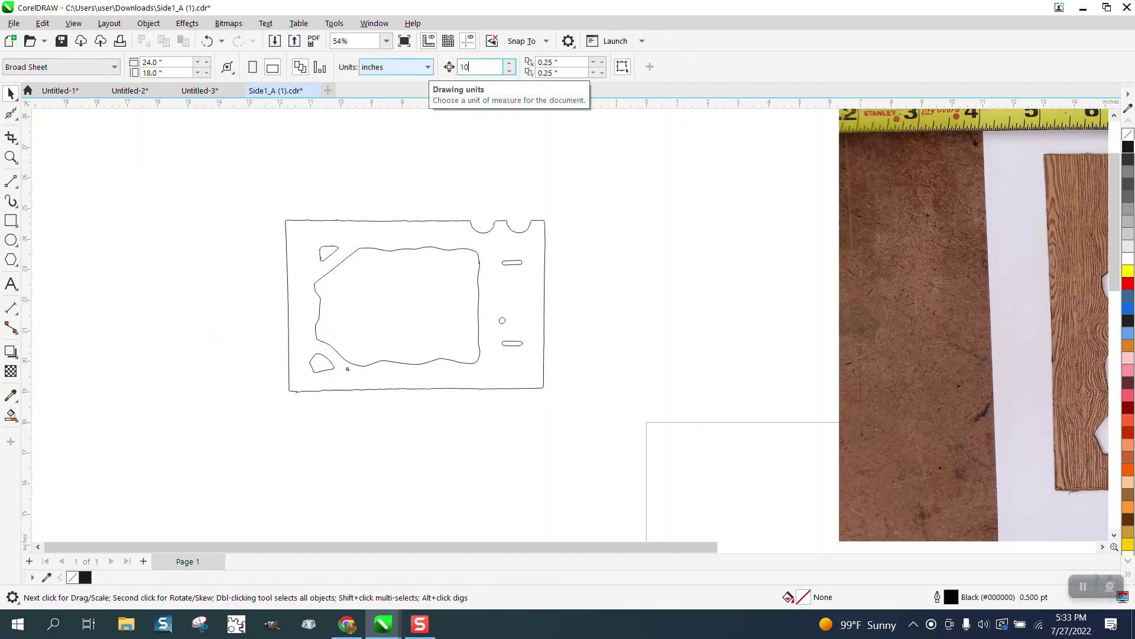
pyautogui.press('Return')
pyautogui.click(457, 223)
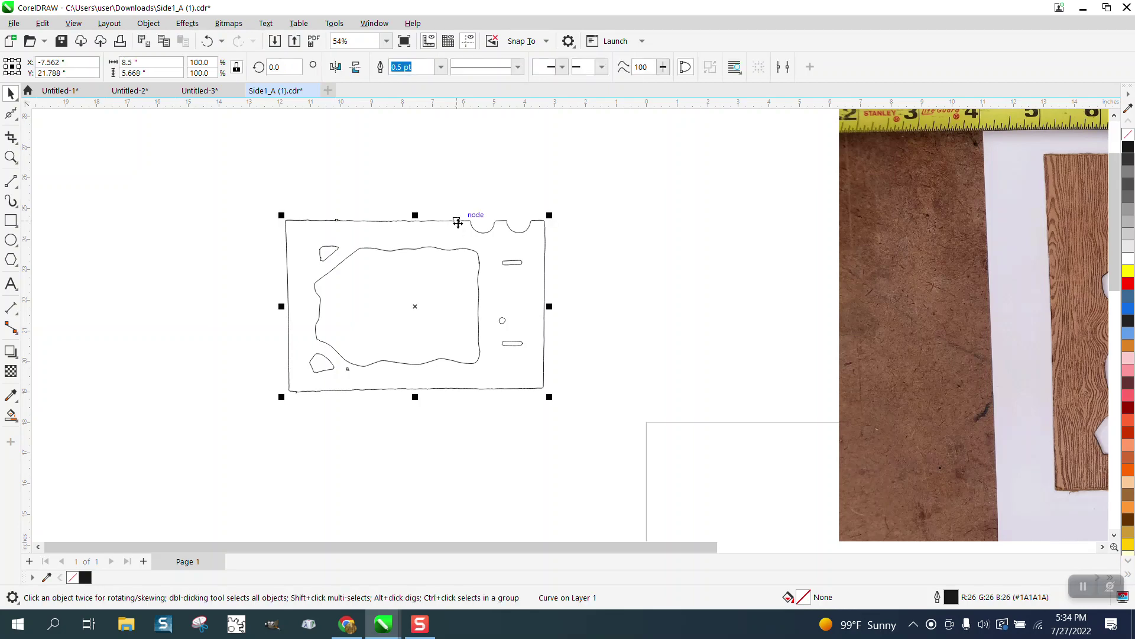
pyautogui.press('Left')
pyautogui.scroll(-1, 543, 216)
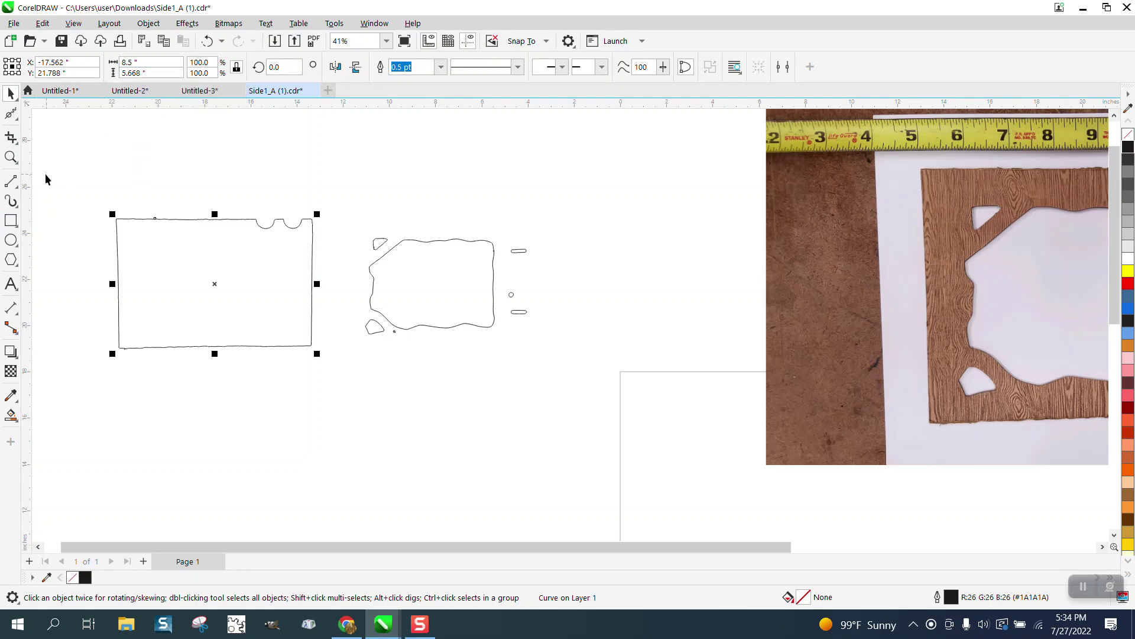
pyautogui.click(12, 220)
# Draw a rectangle and size it to 8.5 × 5.668 in, matching the outer frame.
pyautogui.moveTo(403, 142); pyautogui.dragTo(593, 258)
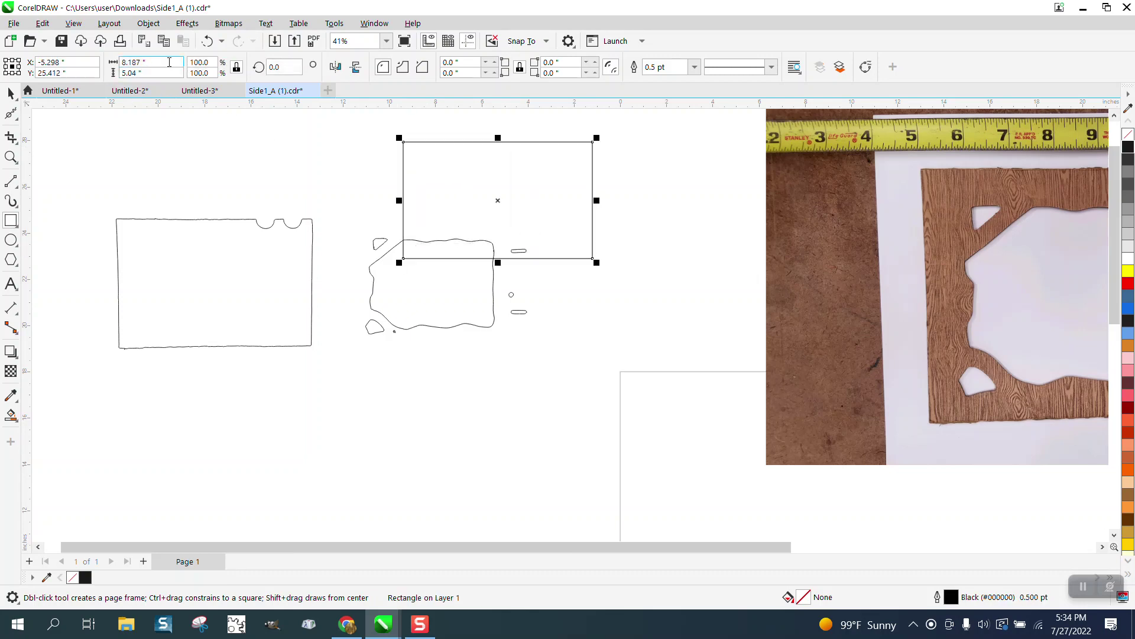
pyautogui.click(142, 62)
pyautogui.write('8.5')
pyautogui.press('Return')
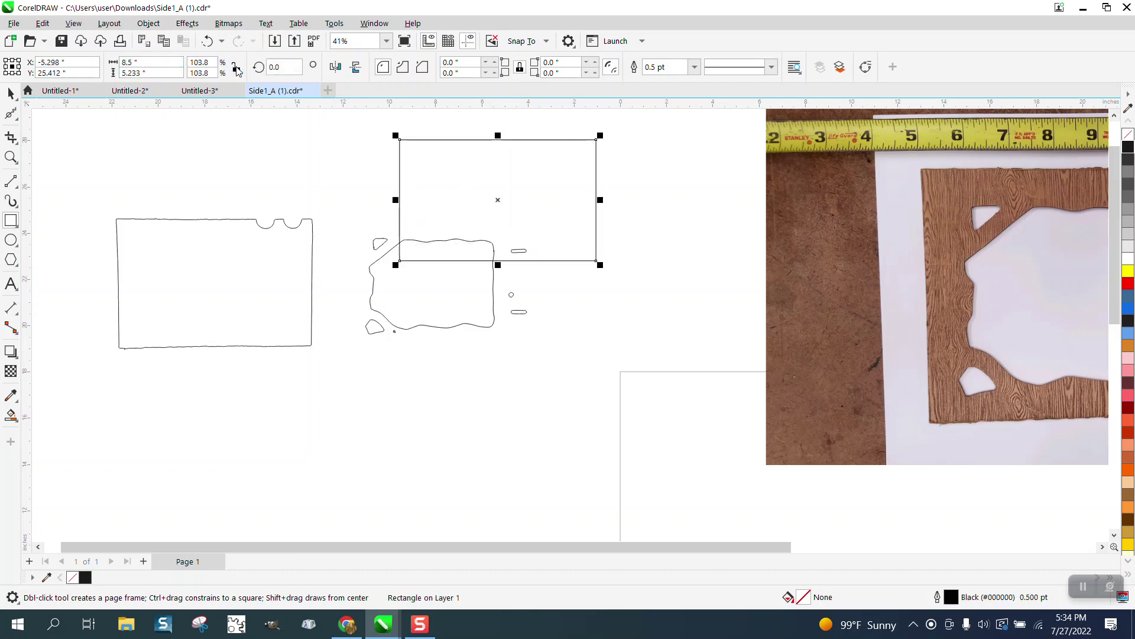
pyautogui.click(156, 218)
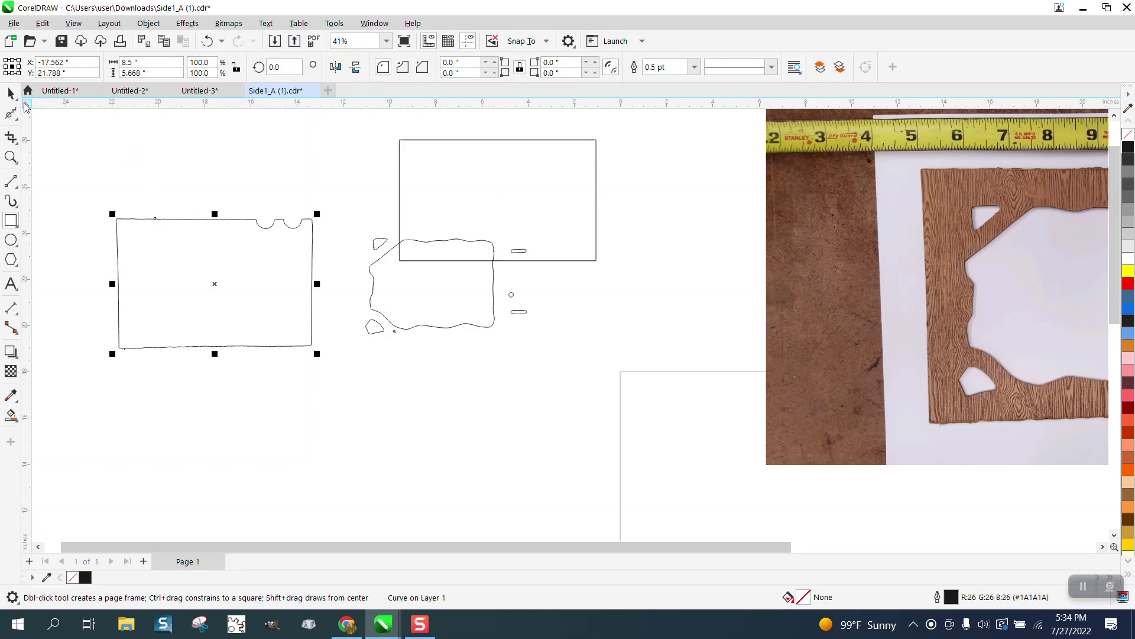
pyautogui.click(11, 93)
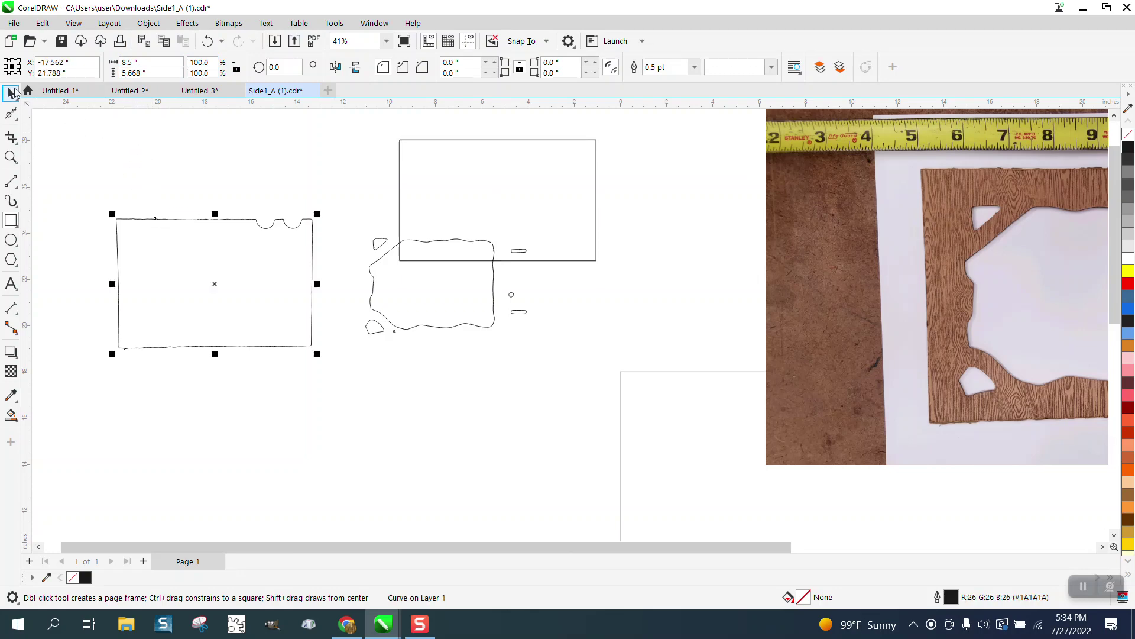
pyautogui.click(471, 140)
pyautogui.moveTo(166, 72); pyautogui.dragTo(99, 83)
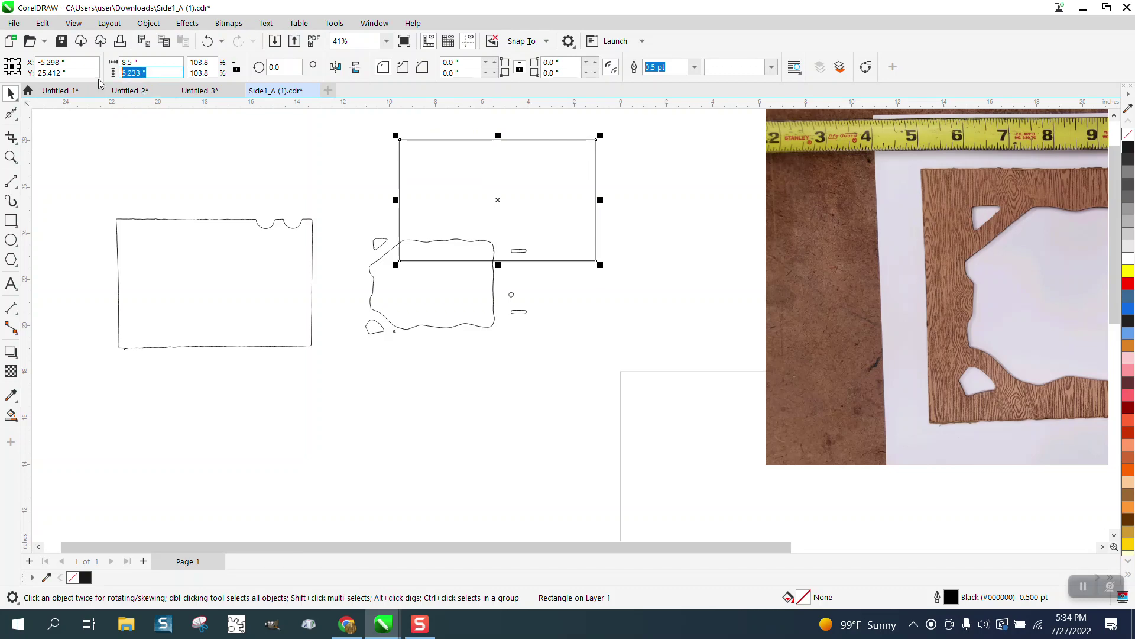
pyautogui.write('5.668')
pyautogui.press('Return')
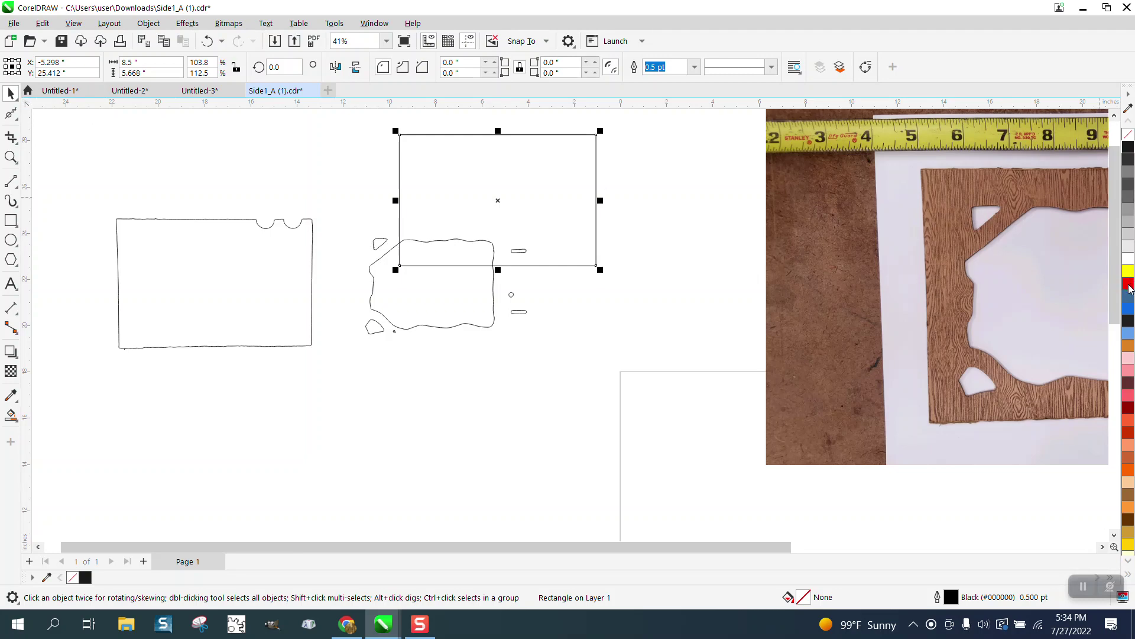
# Give the rectangle a red hairline outline.
pyautogui.rightClick(1128, 287)
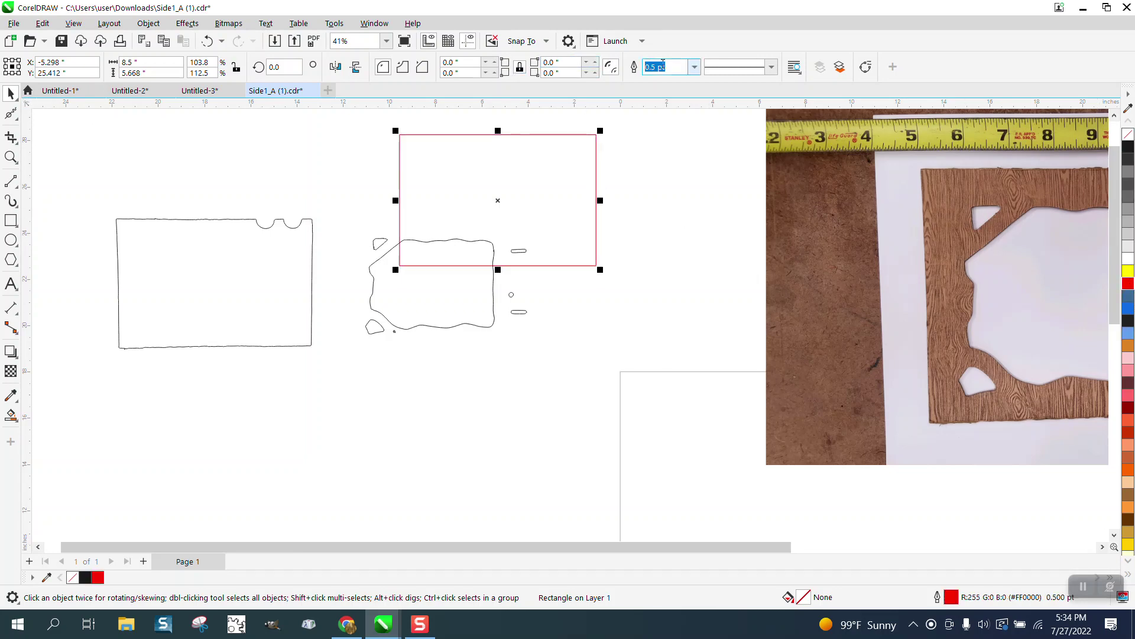
pyautogui.click(695, 67)
pyautogui.click(671, 98)
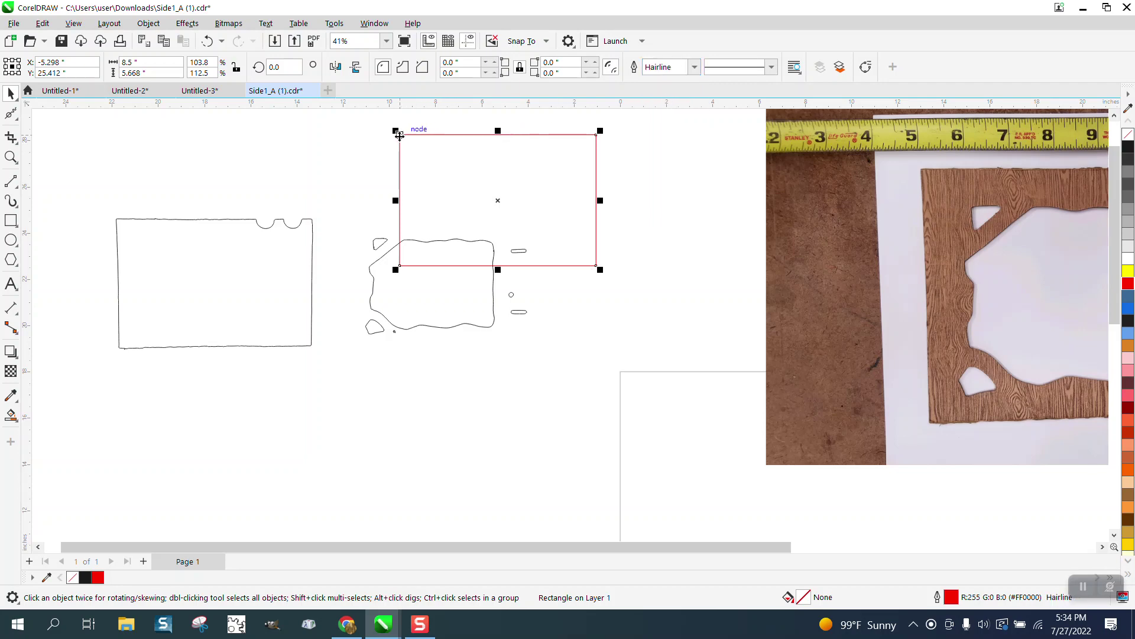
# Snap the red rectangle onto the frame's corner, then nudge it 10 in right around the cutouts.
pyautogui.moveTo(400, 136); pyautogui.dragTo(123, 220)
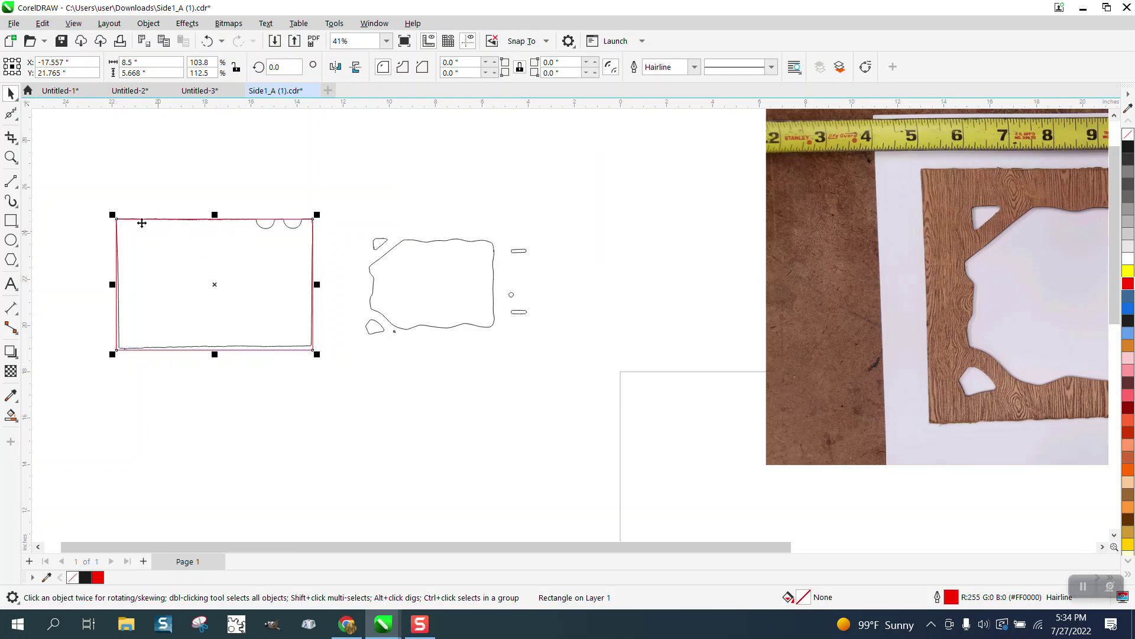
pyautogui.click(10, 157)
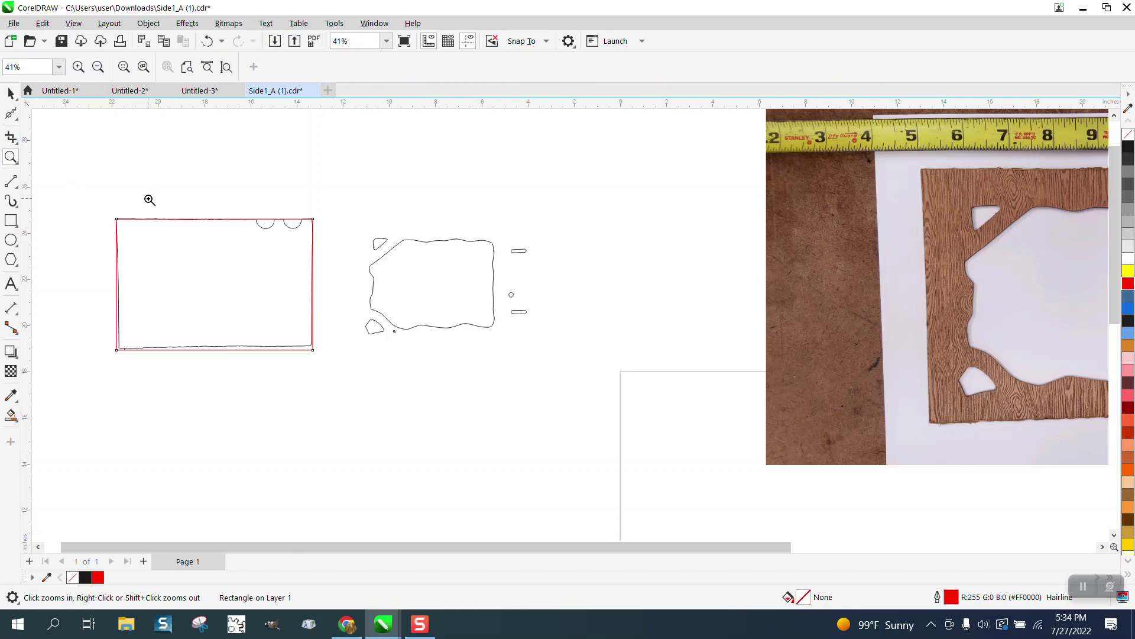
pyautogui.moveTo(365, 391); pyautogui.dragTo(365, 390)
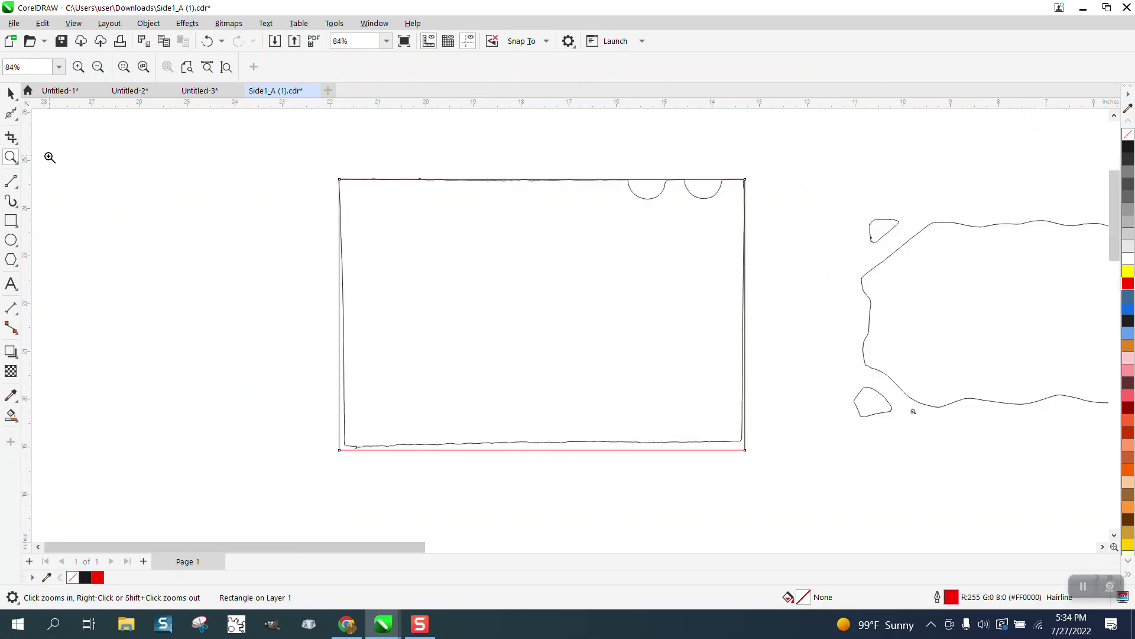
pyautogui.click(10, 93)
pyautogui.scroll(-5, 526, 317)
pyautogui.scroll(3, 591, 322)
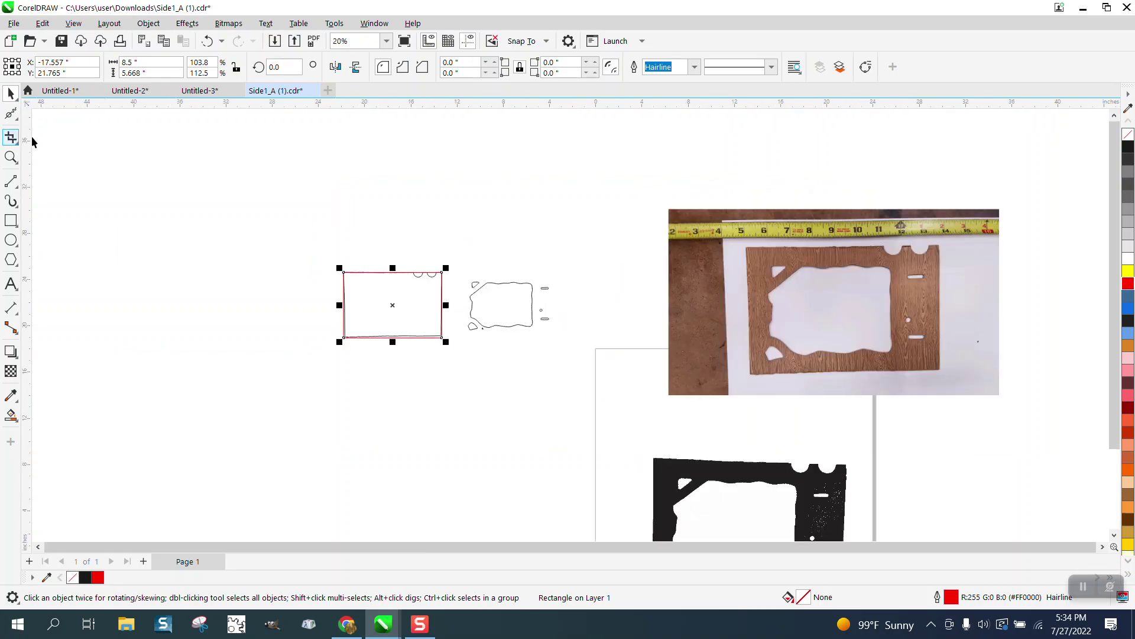
pyautogui.scroll(2, 333, 211)
pyautogui.scroll(-3, 379, 243)
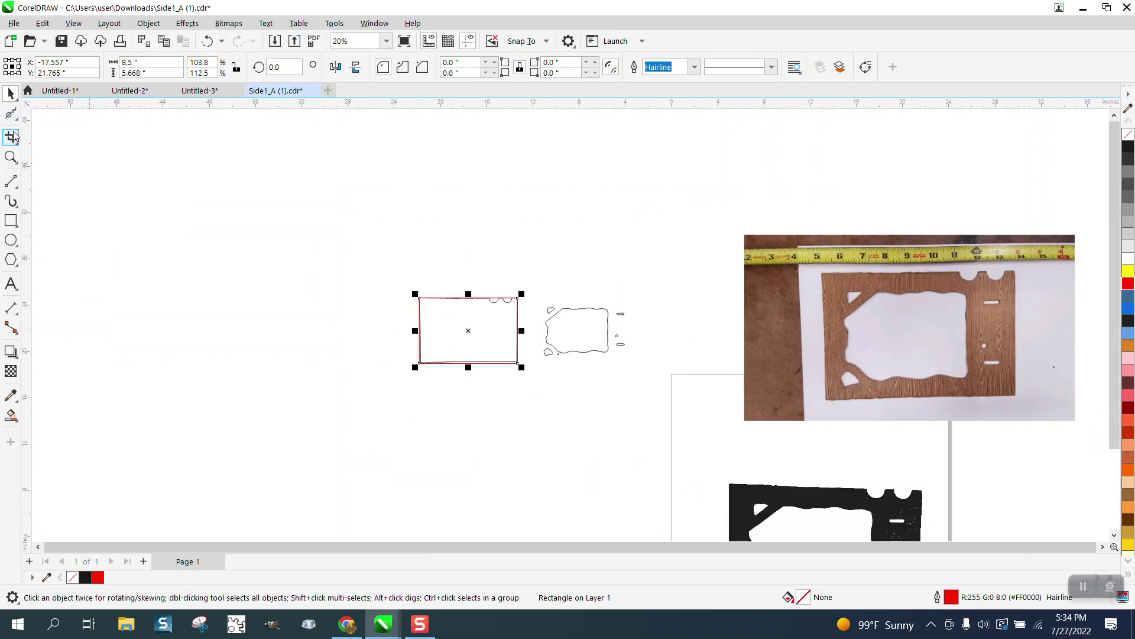
pyautogui.click(11, 157)
pyautogui.moveTo(390, 265); pyautogui.dragTo(709, 396)
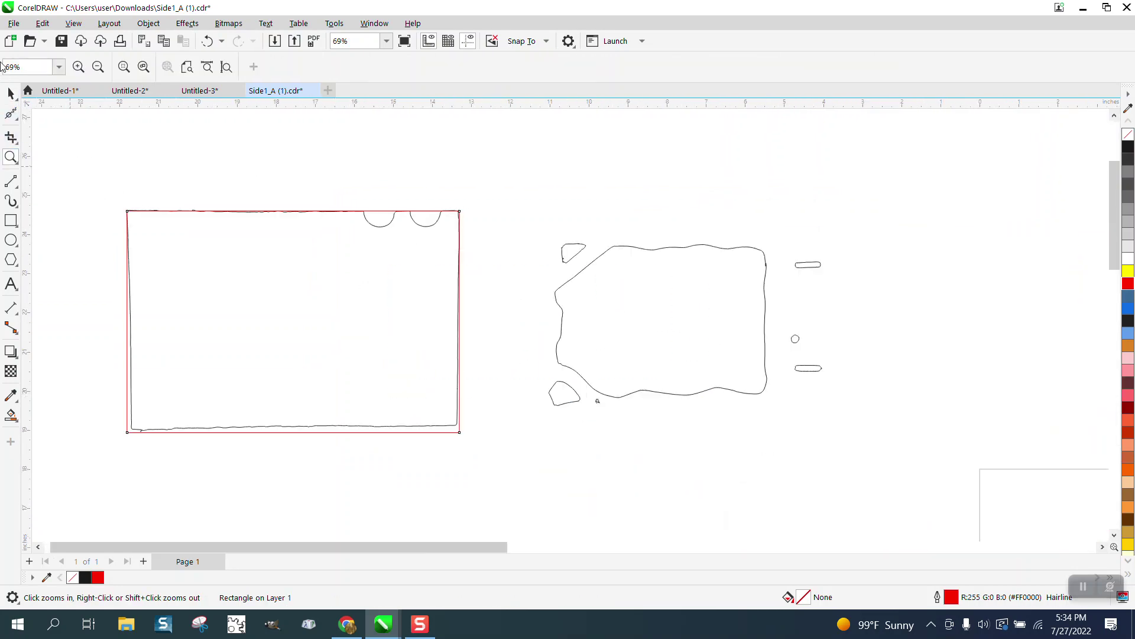
pyautogui.click(11, 93)
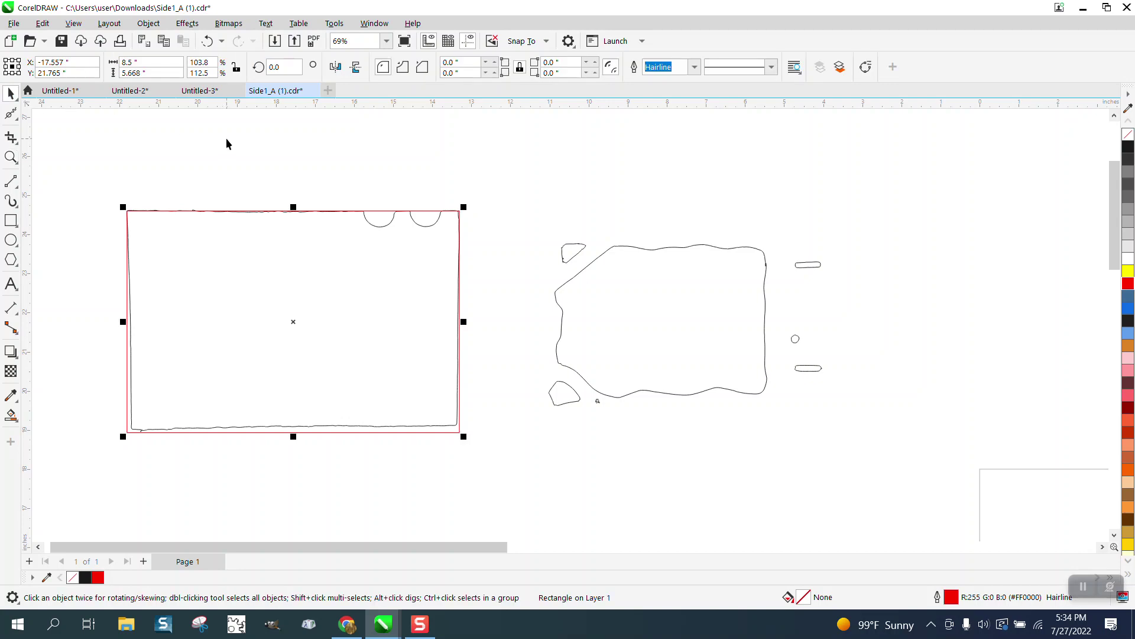
pyautogui.press('Right')
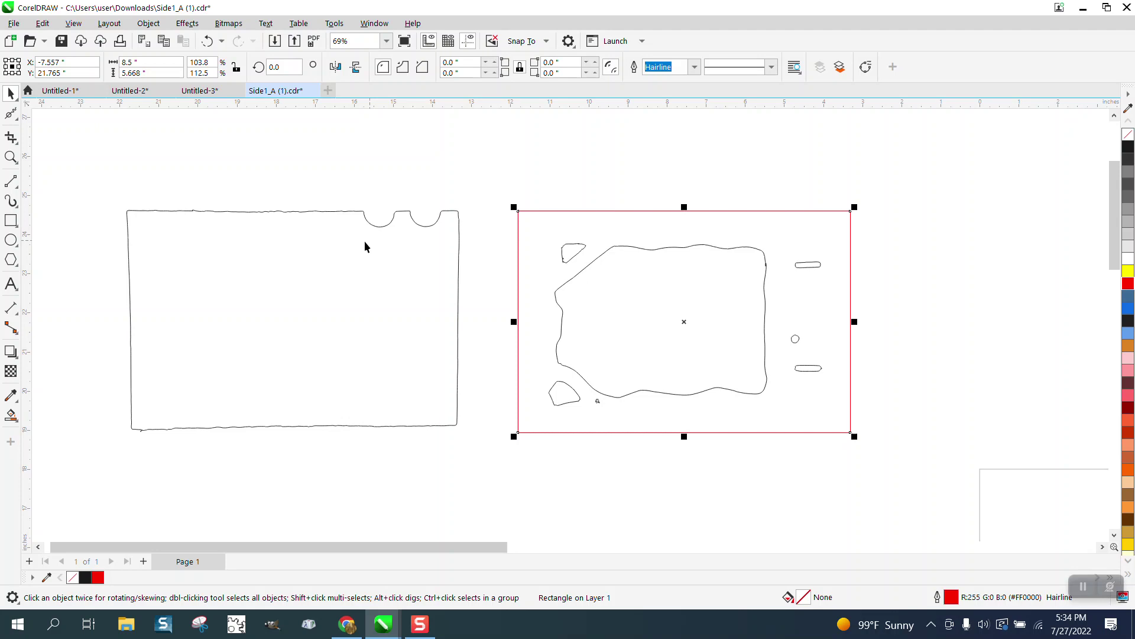
# Measure the two top-edge notches with parallel dimensions: 0.79 in and 0.81 in.
pyautogui.click(11, 157)
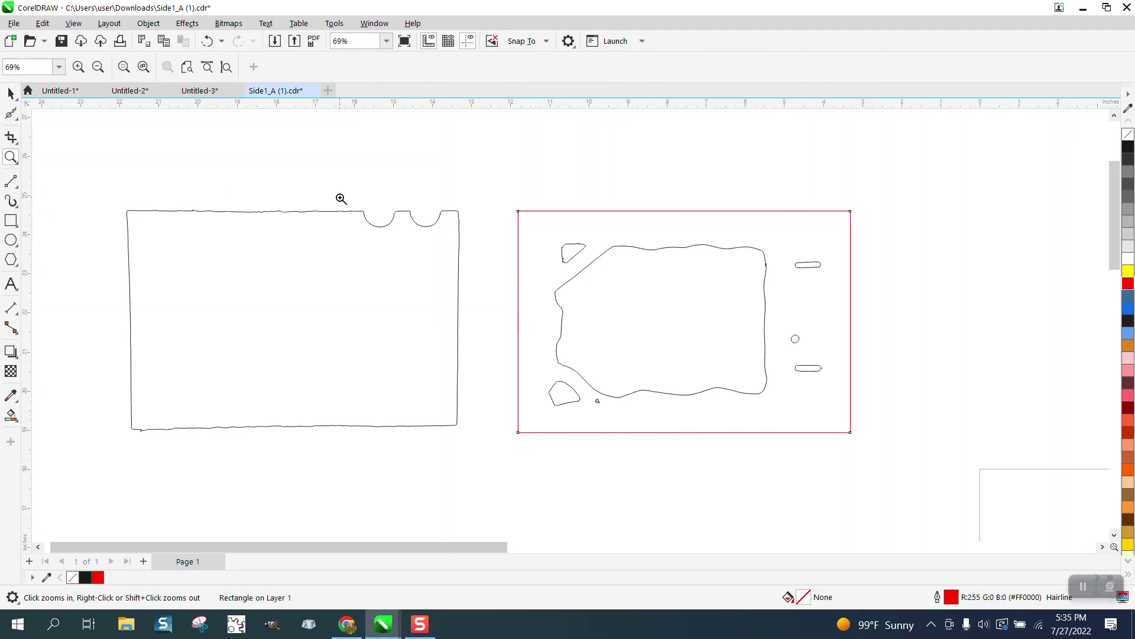
pyautogui.moveTo(342, 195); pyautogui.dragTo(496, 271)
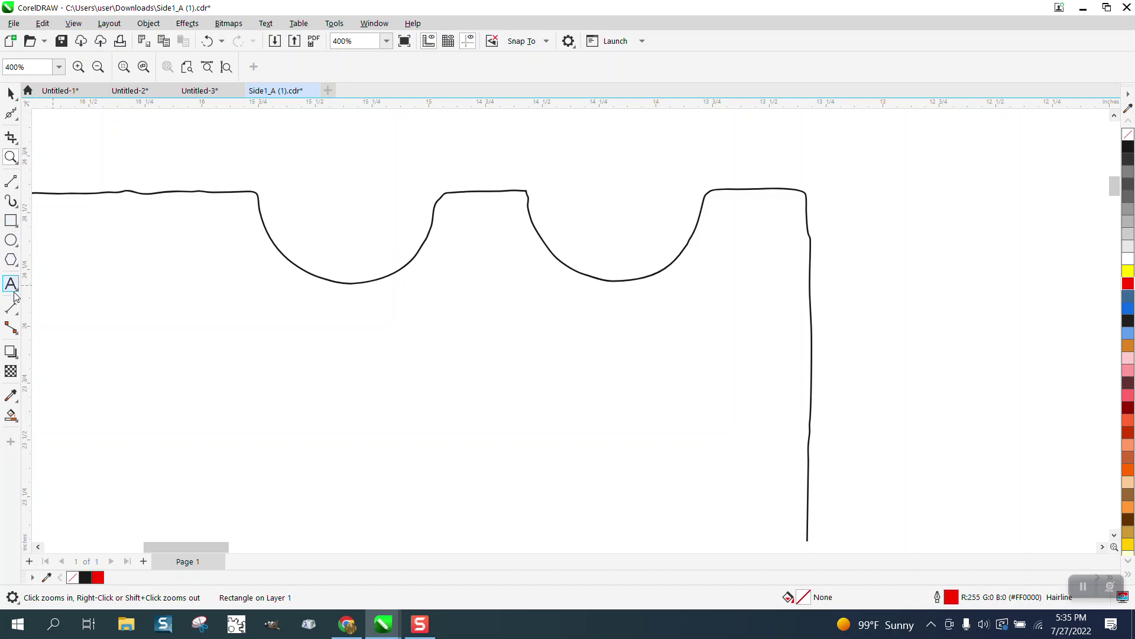
pyautogui.click(16, 318)
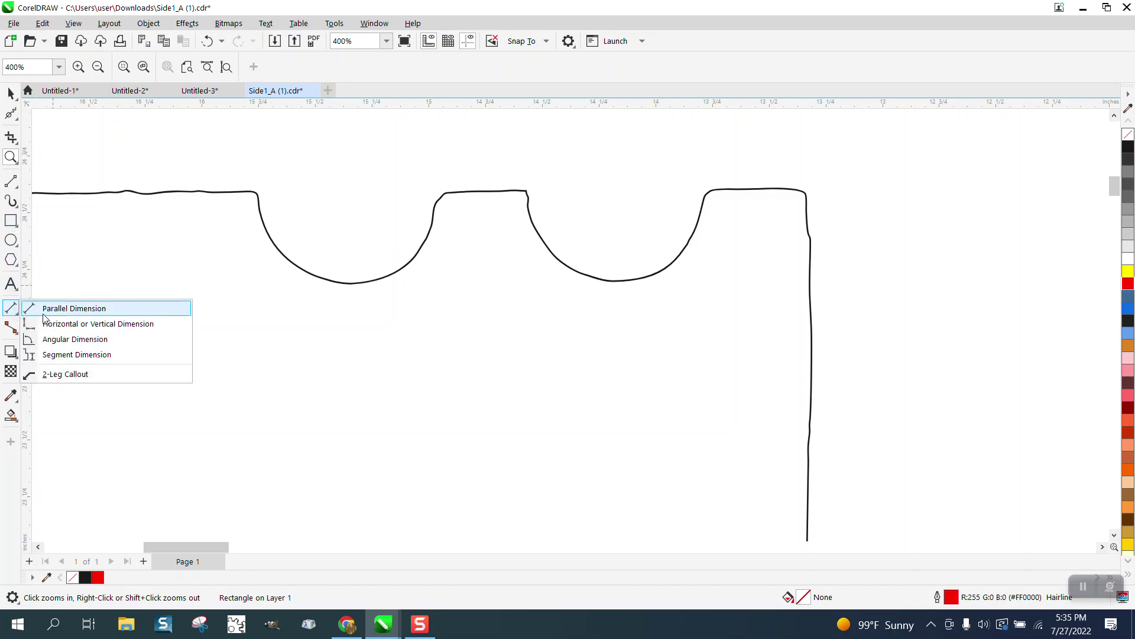
pyautogui.click(41, 306)
pyautogui.moveTo(258, 193); pyautogui.dragTo(439, 195)
pyautogui.click(439, 194)
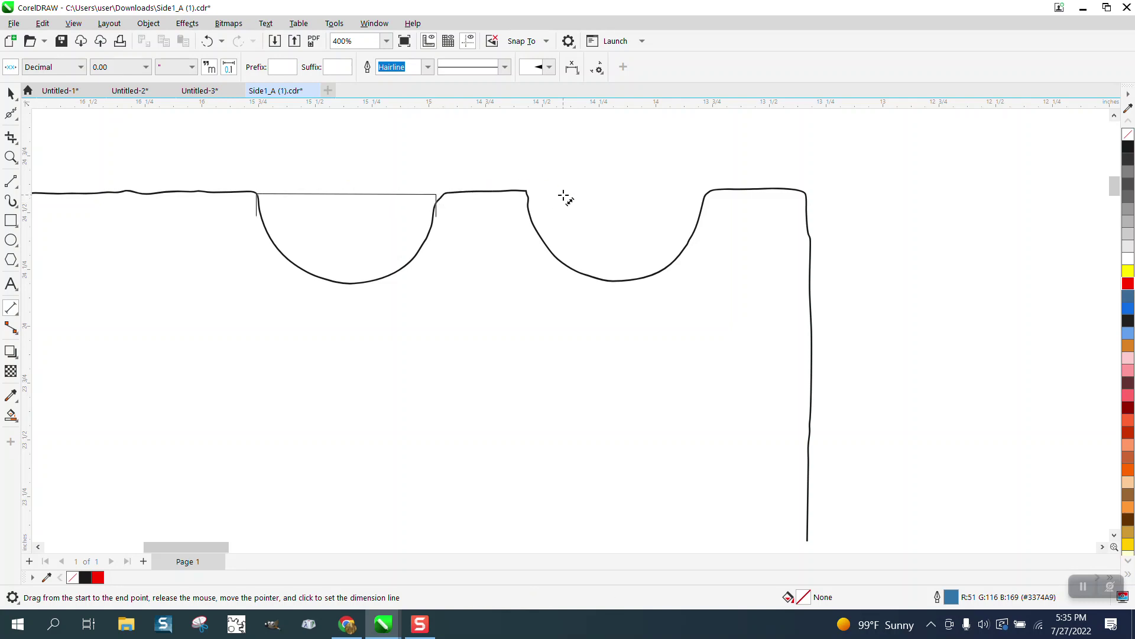
pyautogui.click(530, 190)
pyautogui.moveTo(530, 190)
pyautogui.mouseDown()
pyautogui.moveTo(702, 190)
pyautogui.moveTo(526, 190)
pyautogui.mouseUp()
pyautogui.click(640, 190)
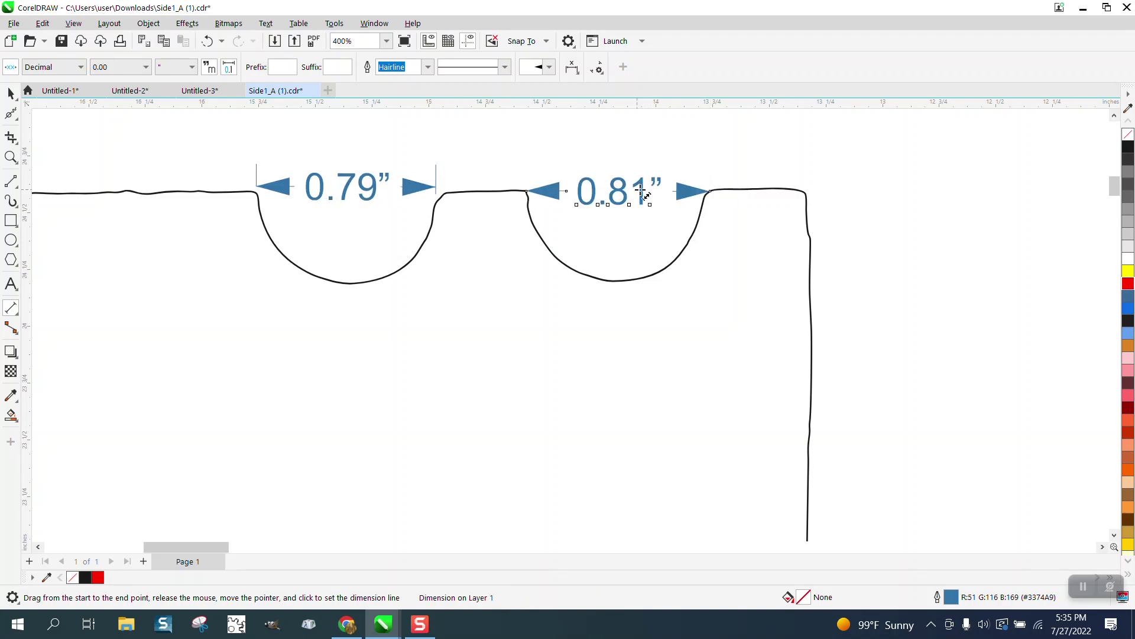
# Delete the notch dimension lines and return to the Pick tool.
pyautogui.press('Delete')
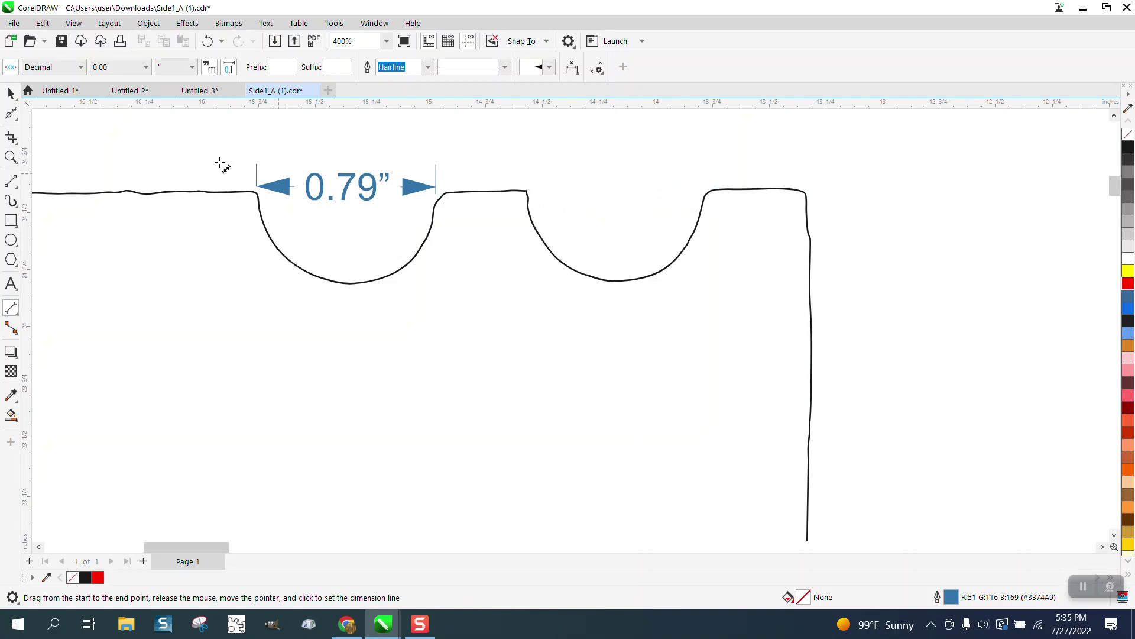
pyautogui.press('space')
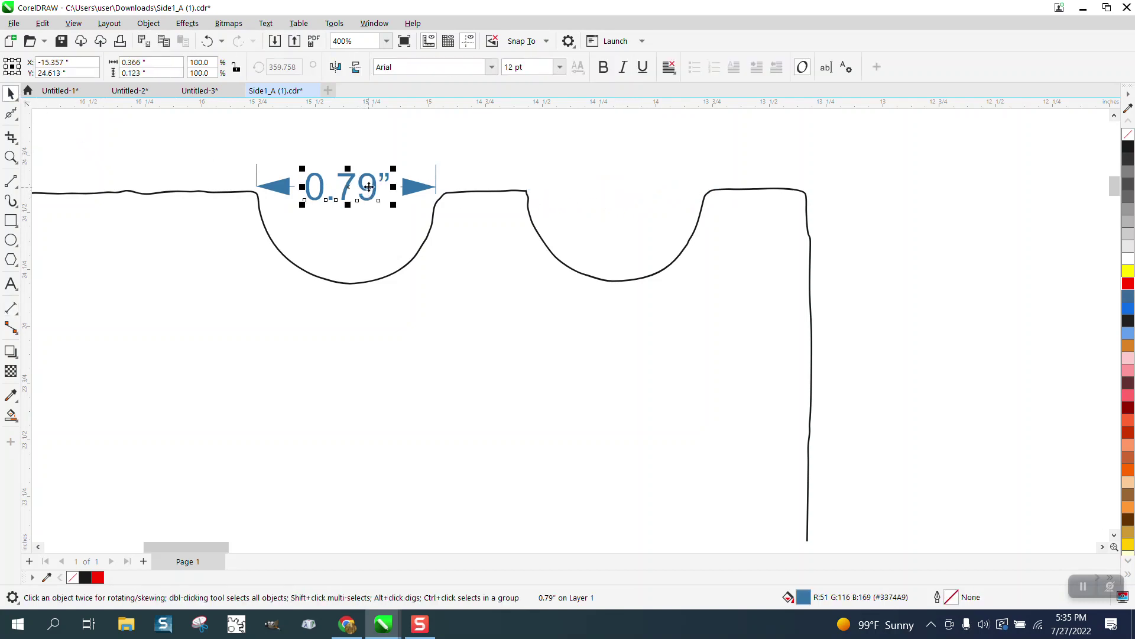
pyautogui.press('Escape')
pyautogui.scroll(-4, 355, 195)
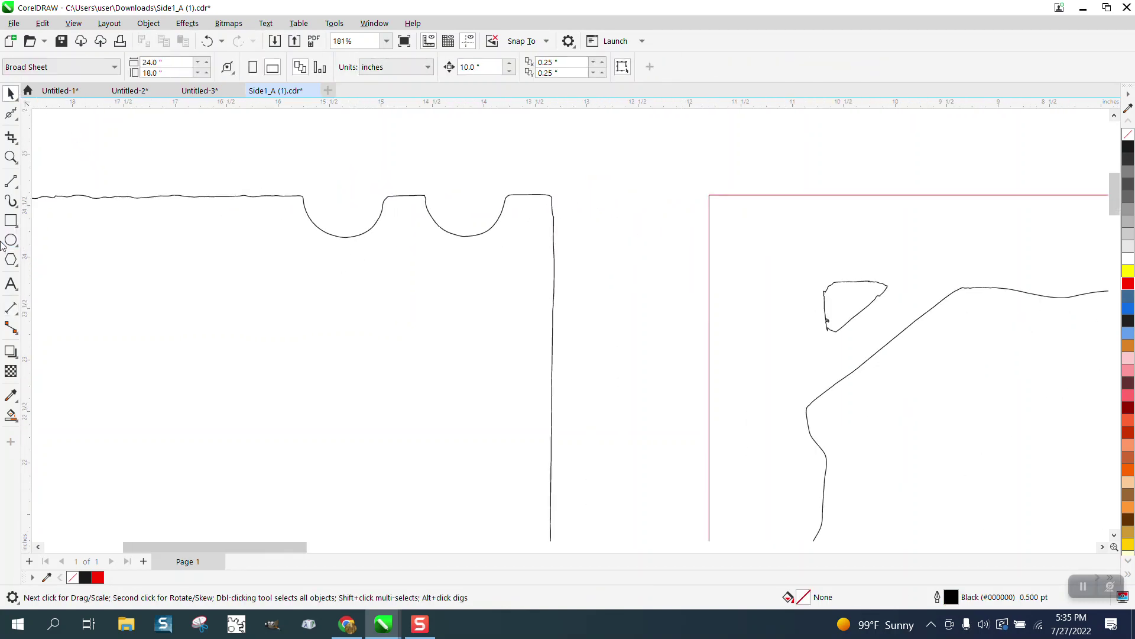
# Draw a circle between the two outlines and size it to 0.79 × 0.79 in.
pyautogui.click(10, 241)
pyautogui.moveTo(694, 182); pyautogui.dragTo(606, 271)
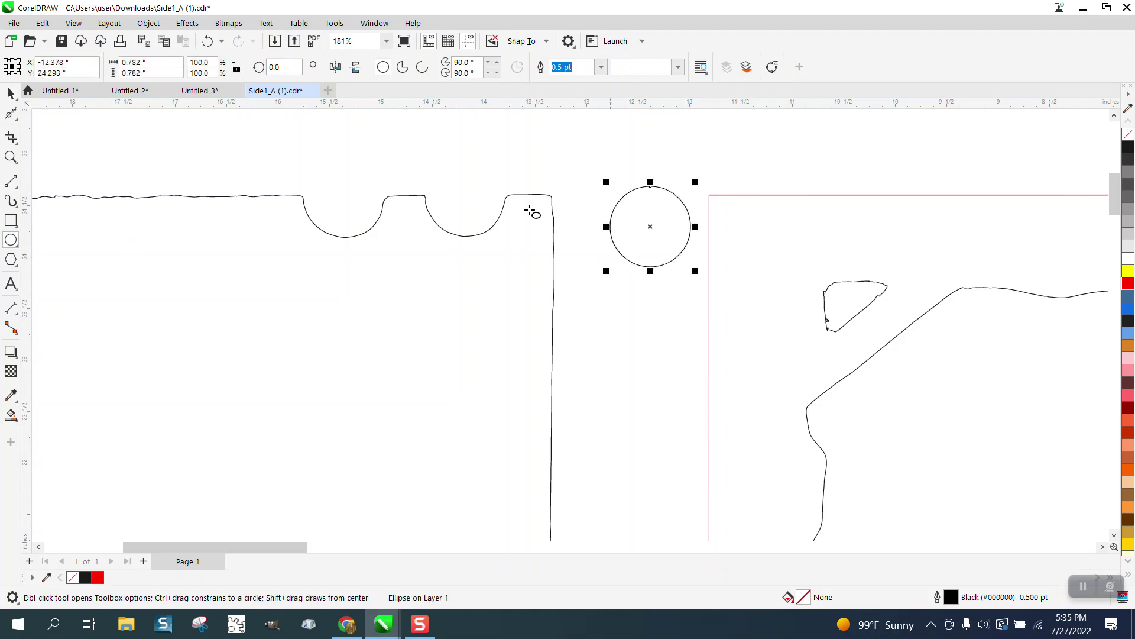
pyautogui.doubleClick(149, 64)
pyautogui.write('.')
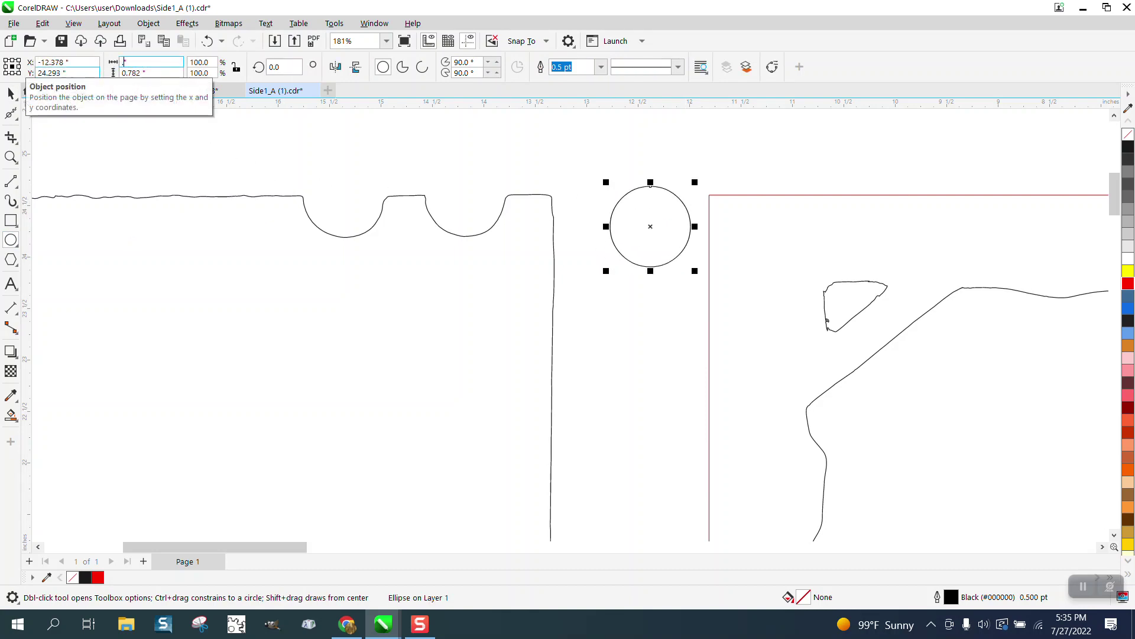
pyautogui.write('79')
pyautogui.press('Return')
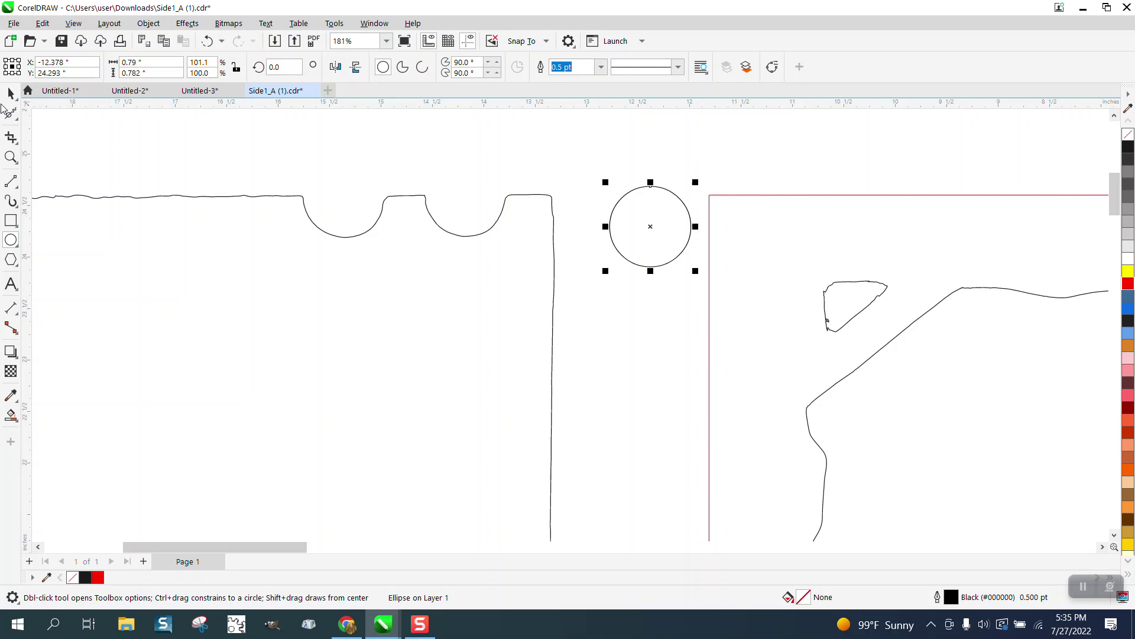
pyautogui.click(236, 66)
pyautogui.click(141, 73)
pyautogui.doubleClick(136, 73)
pyautogui.write('.79')
pyautogui.press('Return')
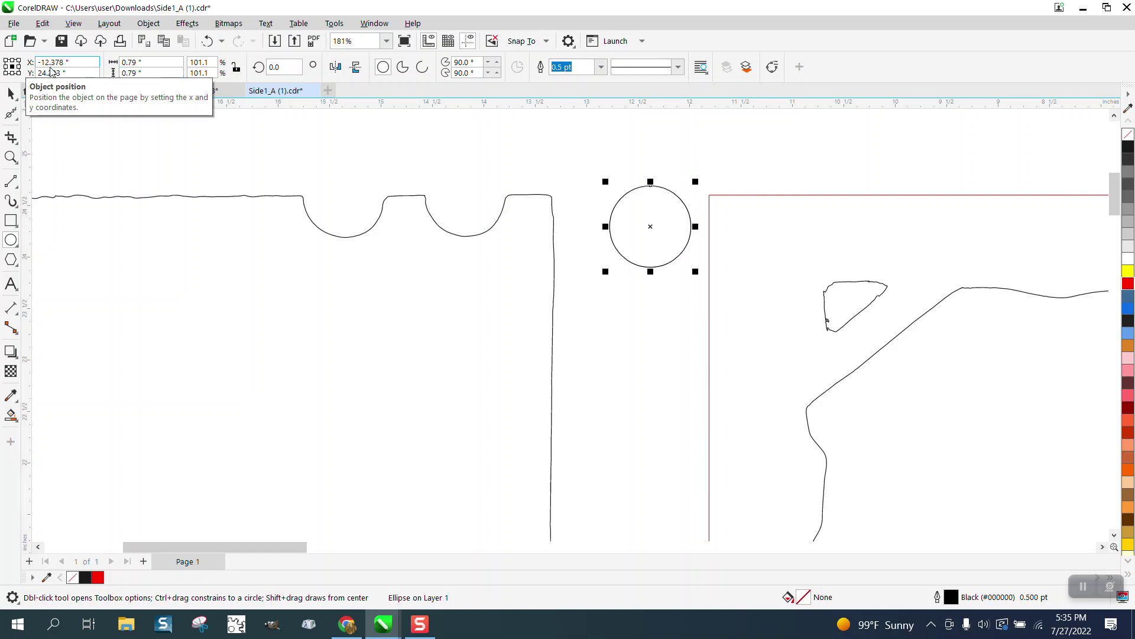
# Add a second 0.79 × 0.79 in circle on the left shape's top edge.
pyautogui.click(154, 132)
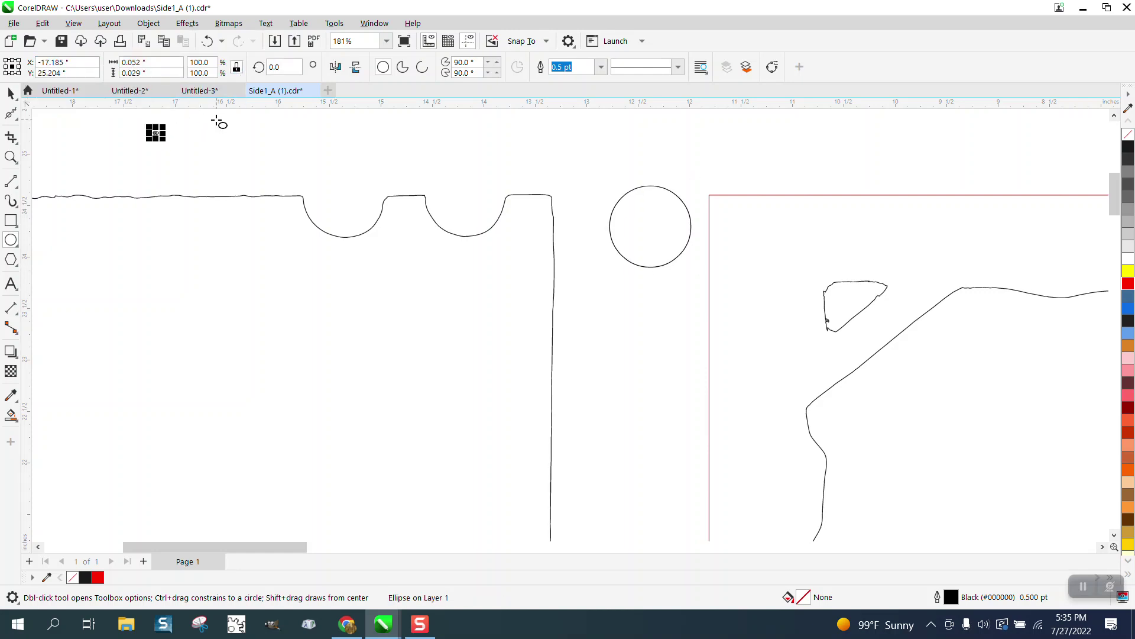
pyautogui.click(9, 93)
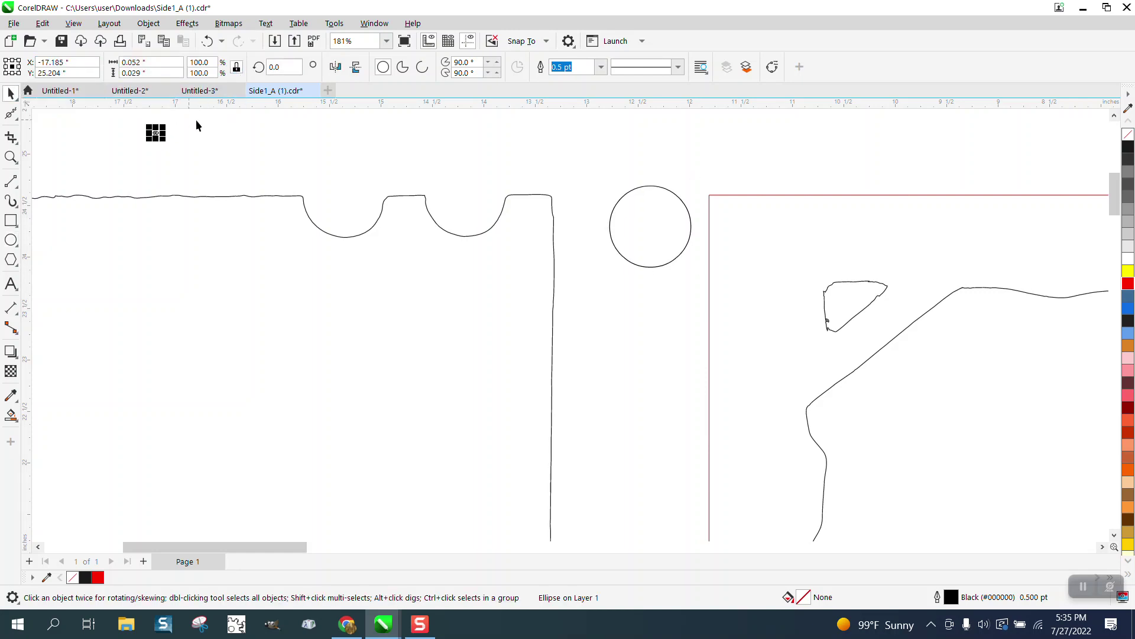
pyautogui.moveTo(164, 139); pyautogui.dragTo(260, 192)
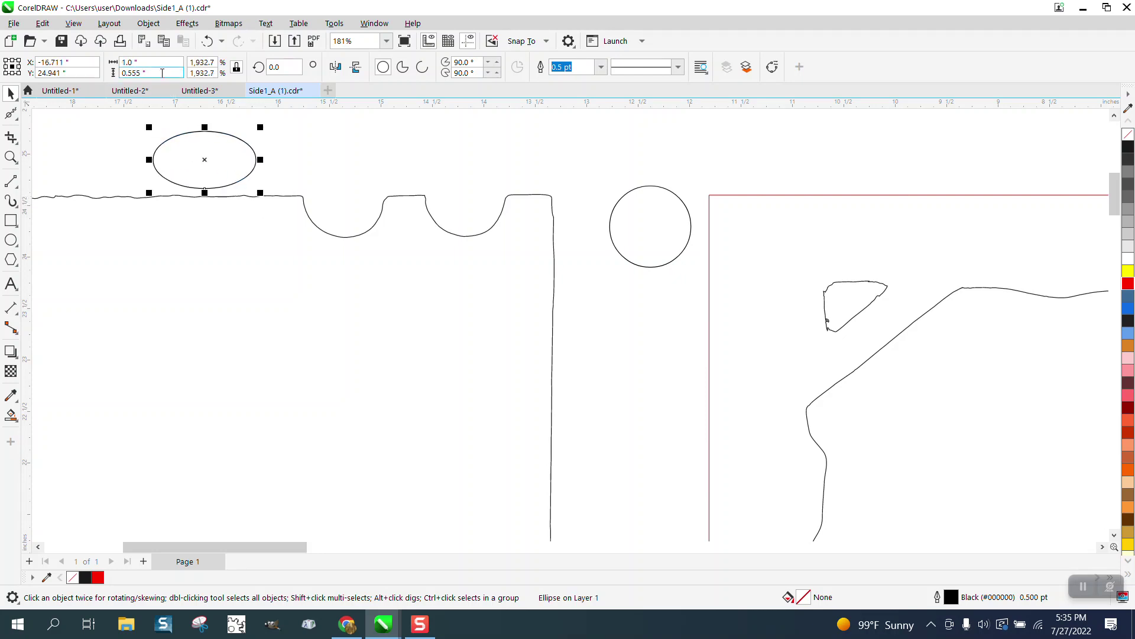
pyautogui.click(142, 62)
pyautogui.write('.79')
pyautogui.press('Return')
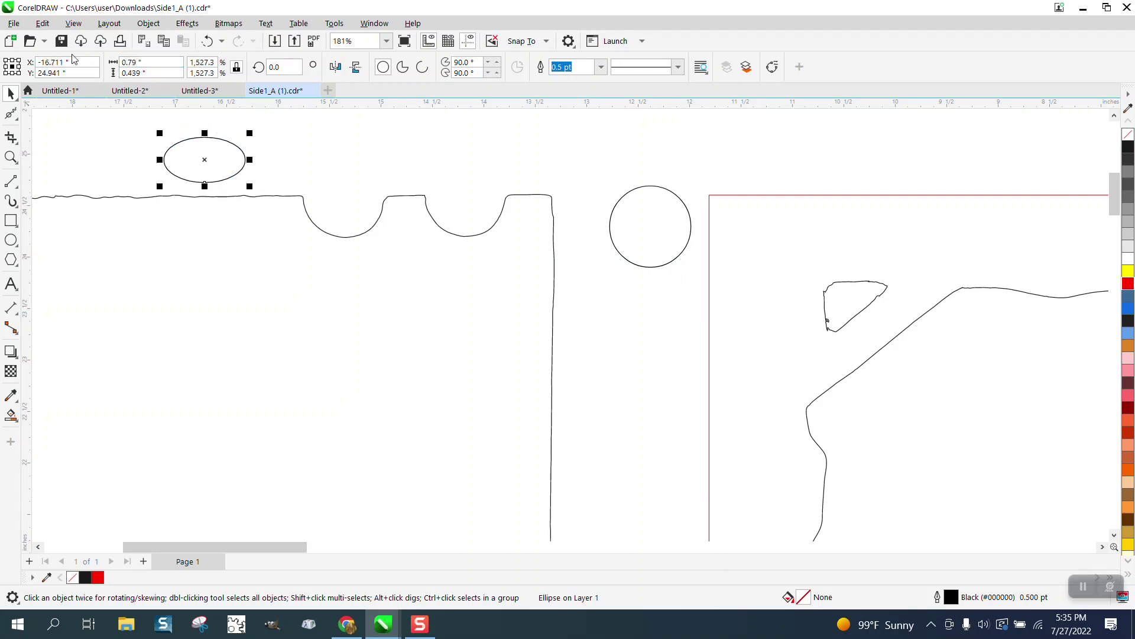
pyautogui.click(235, 67)
pyautogui.click(142, 73)
pyautogui.press('BackSpace')
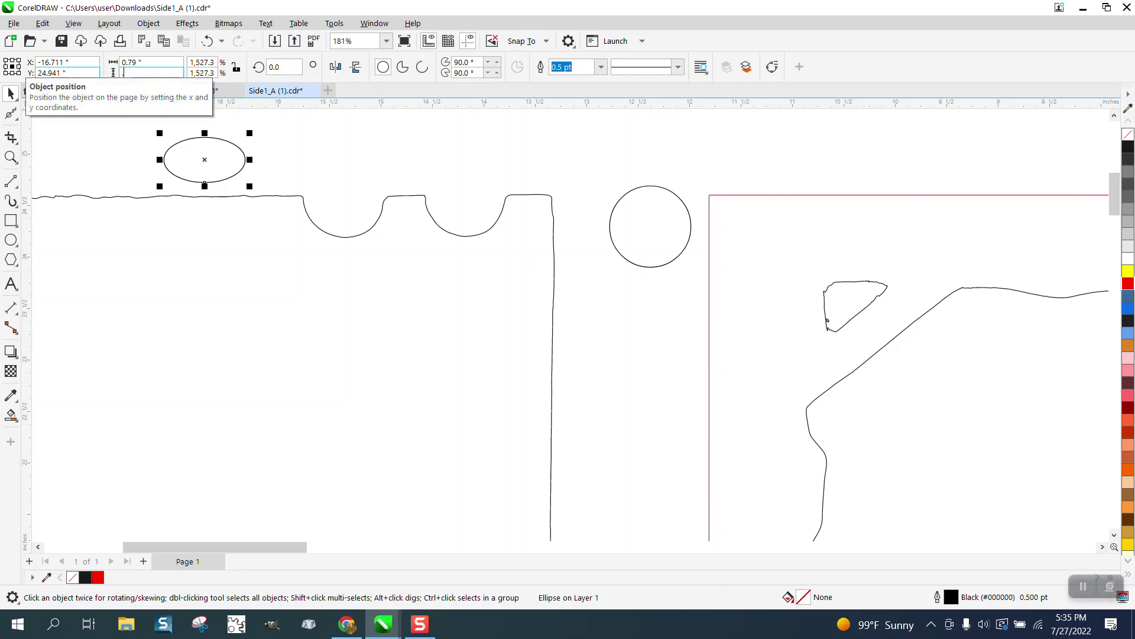
pyautogui.write('.79')
pyautogui.press('Return')
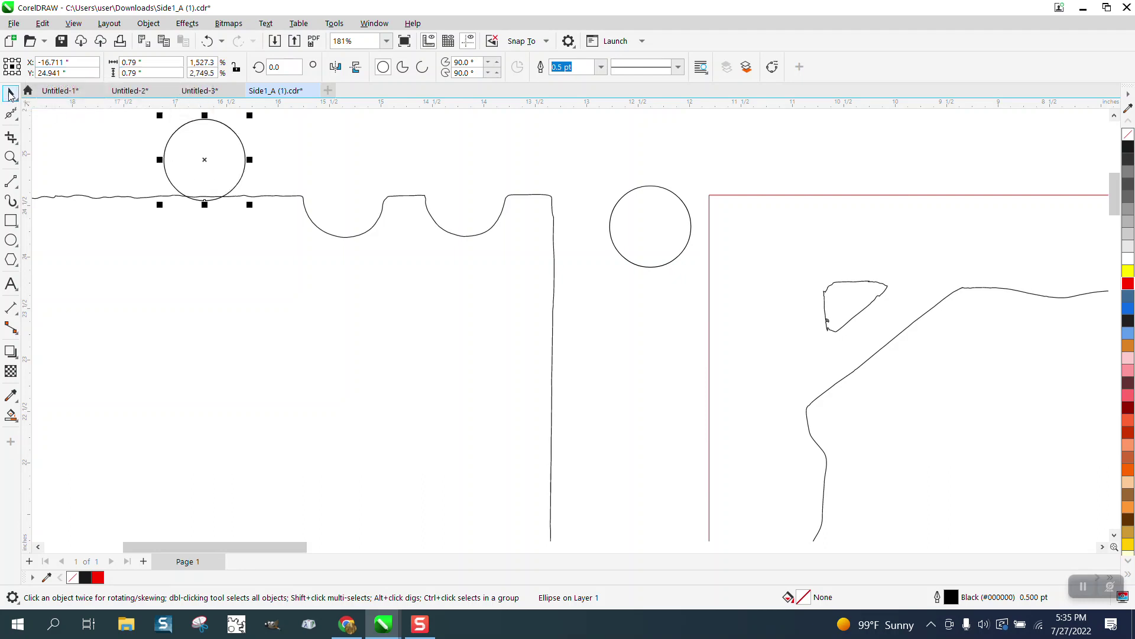
pyautogui.click(186, 117)
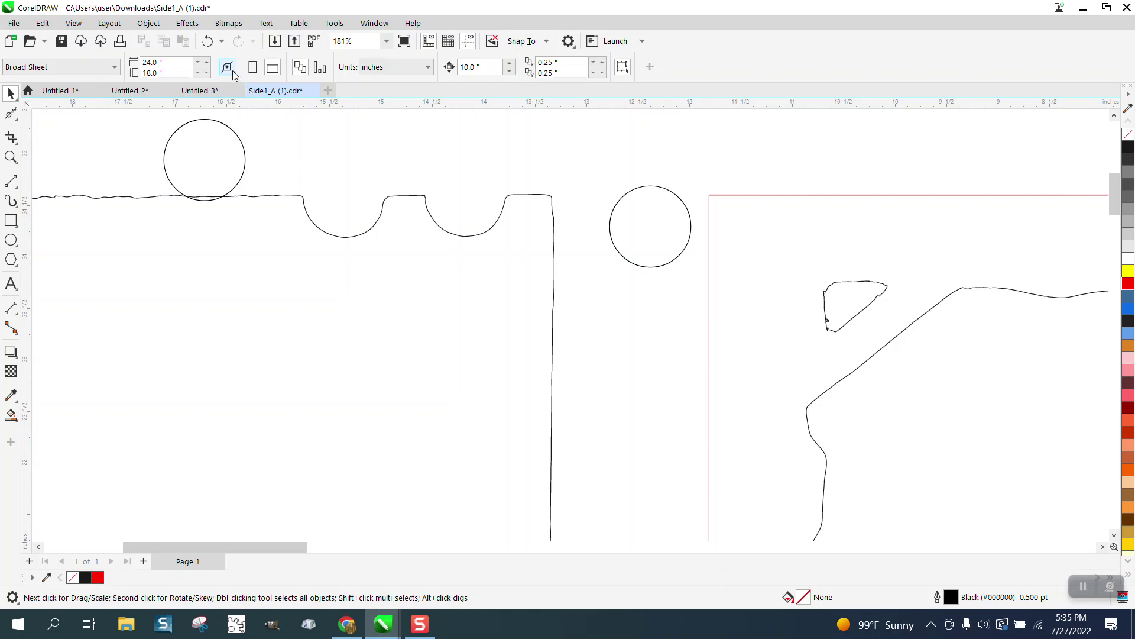
# Fit the 0.79 in circle into the first notch, copy it to the second, and shift both 10 in right.
pyautogui.click(246, 158)
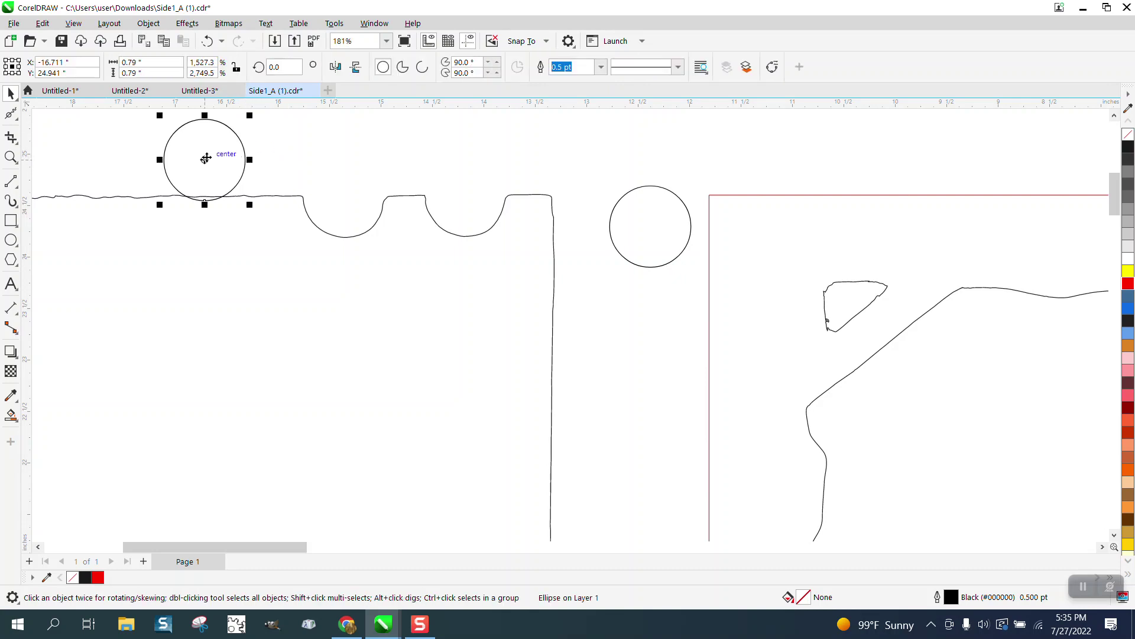
pyautogui.moveTo(203, 158); pyautogui.dragTo(347, 196)
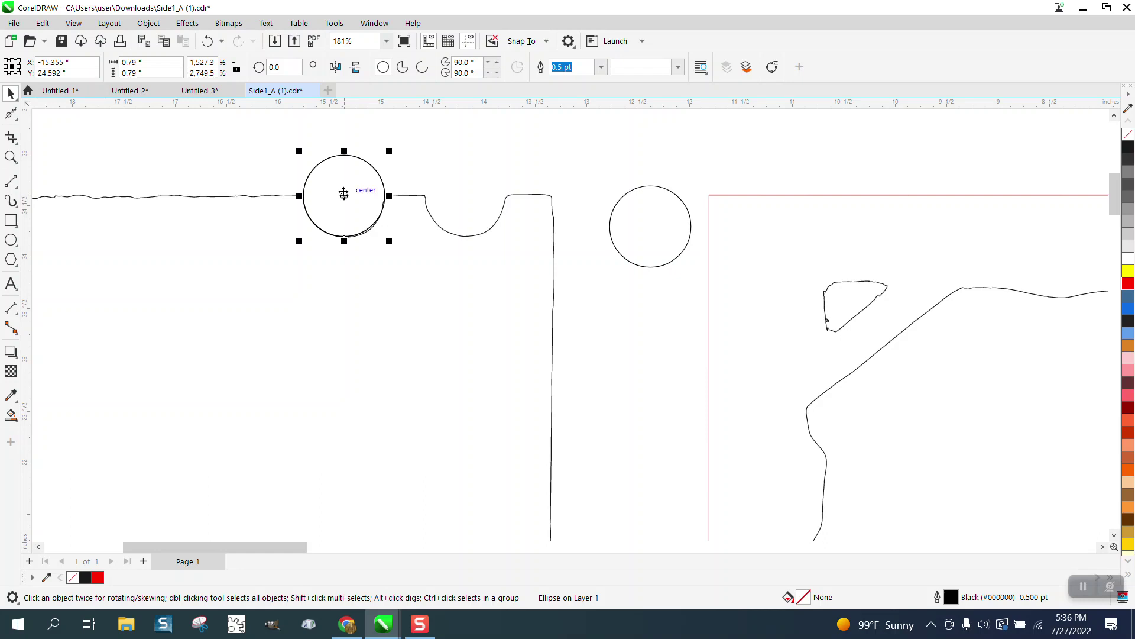
pyautogui.moveTo(344, 194); pyautogui.dragTo(466, 195)
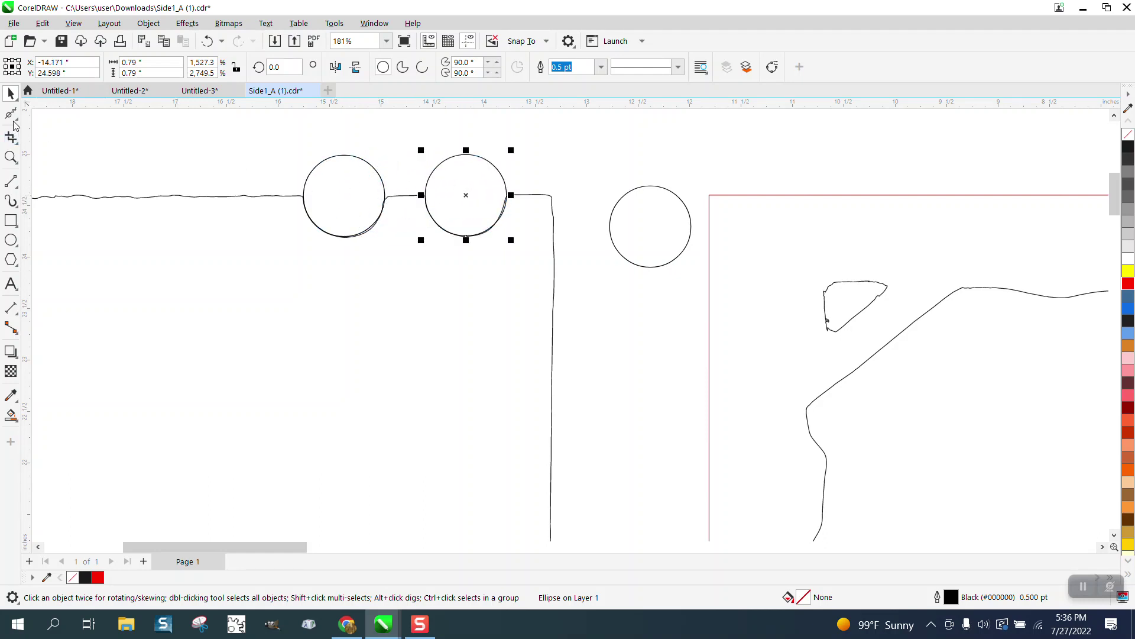
pyautogui.moveTo(269, 134); pyautogui.dragTo(549, 295)
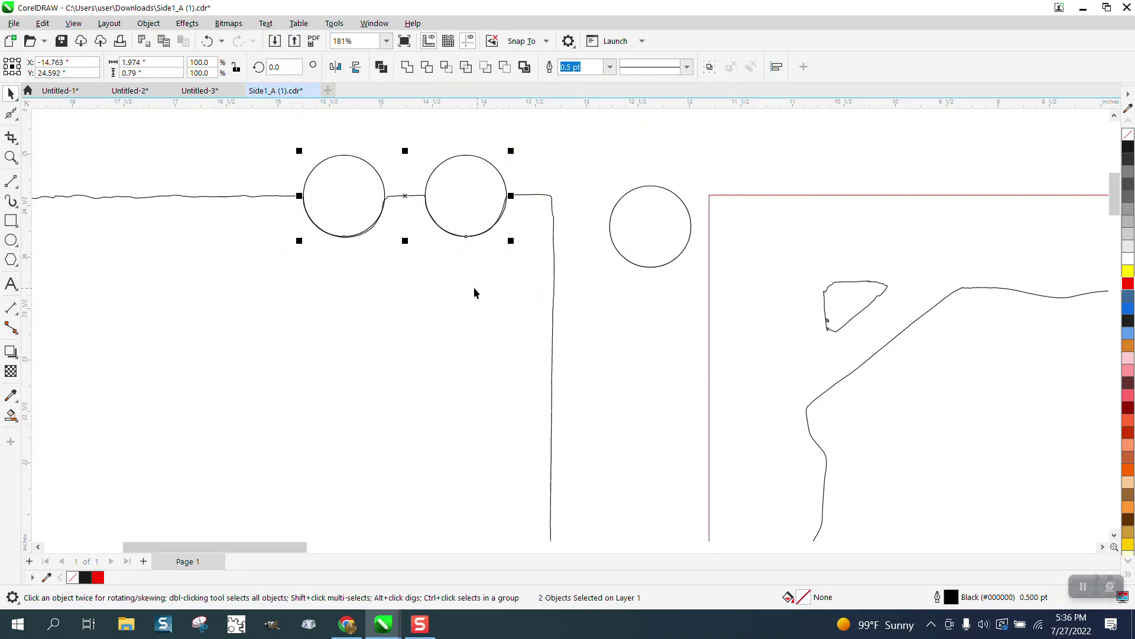
pyautogui.scroll(-3, 306, 264)
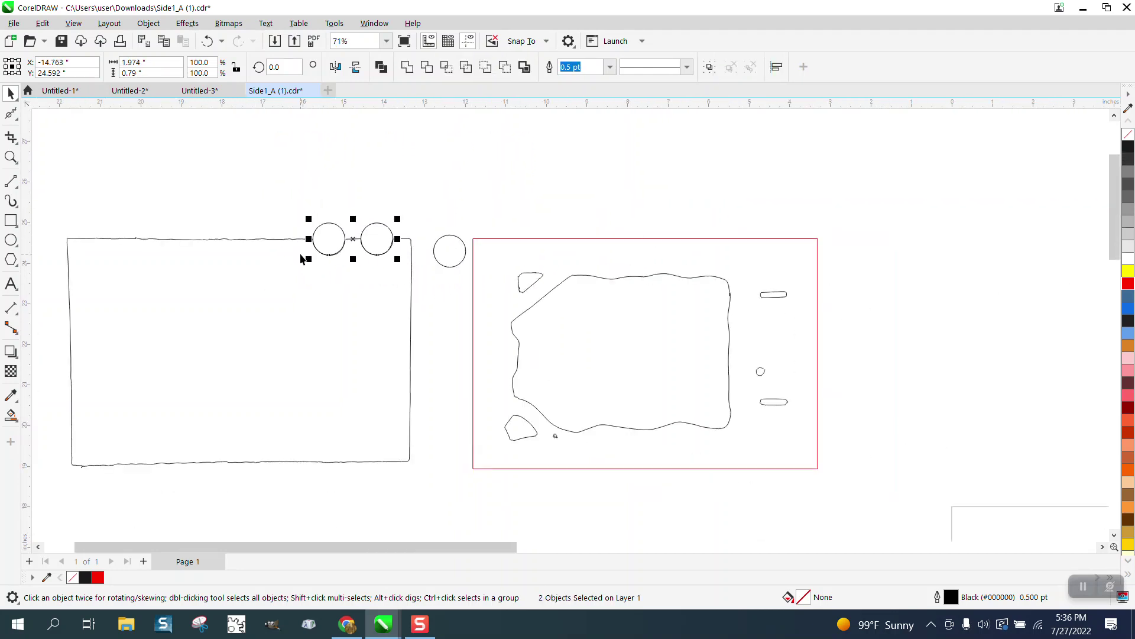
pyautogui.hotkey('shift', 'Right')
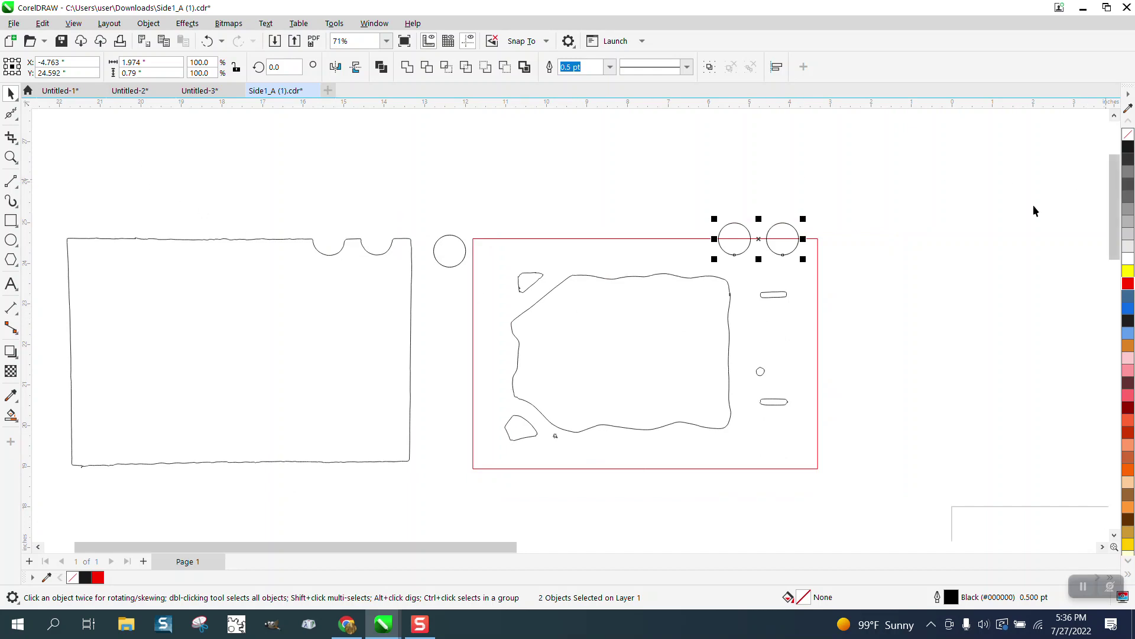
pyautogui.click(10, 158)
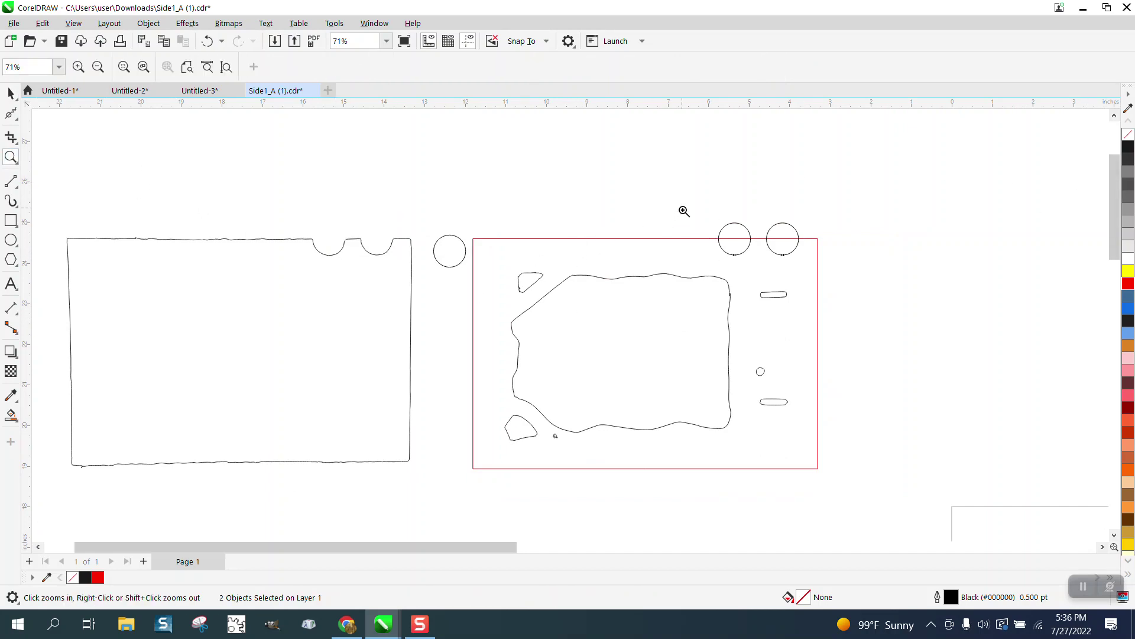
pyautogui.moveTo(684, 211); pyautogui.dragTo(910, 331)
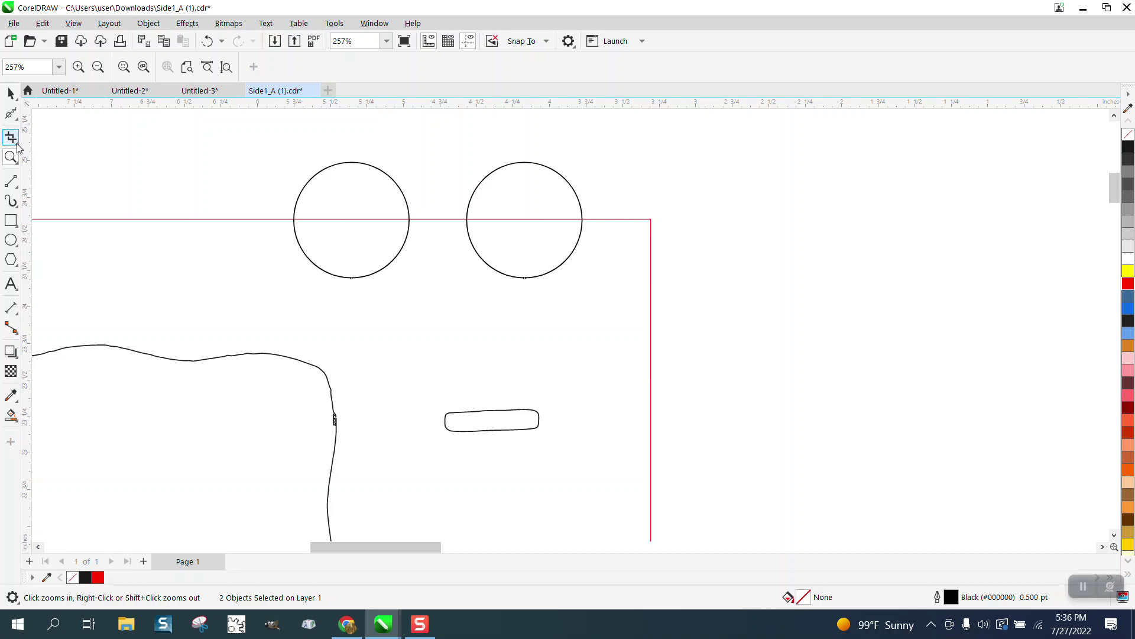
# Trim the circles' top arcs and enclosed edge segments with Virtual Segment Delete, leaving two semicircular notches.
pyautogui.click(18, 148)
pyautogui.click(48, 168)
pyautogui.moveTo(294, 167); pyautogui.dragTo(493, 181)
pyautogui.click(335, 219)
pyautogui.click(517, 220)
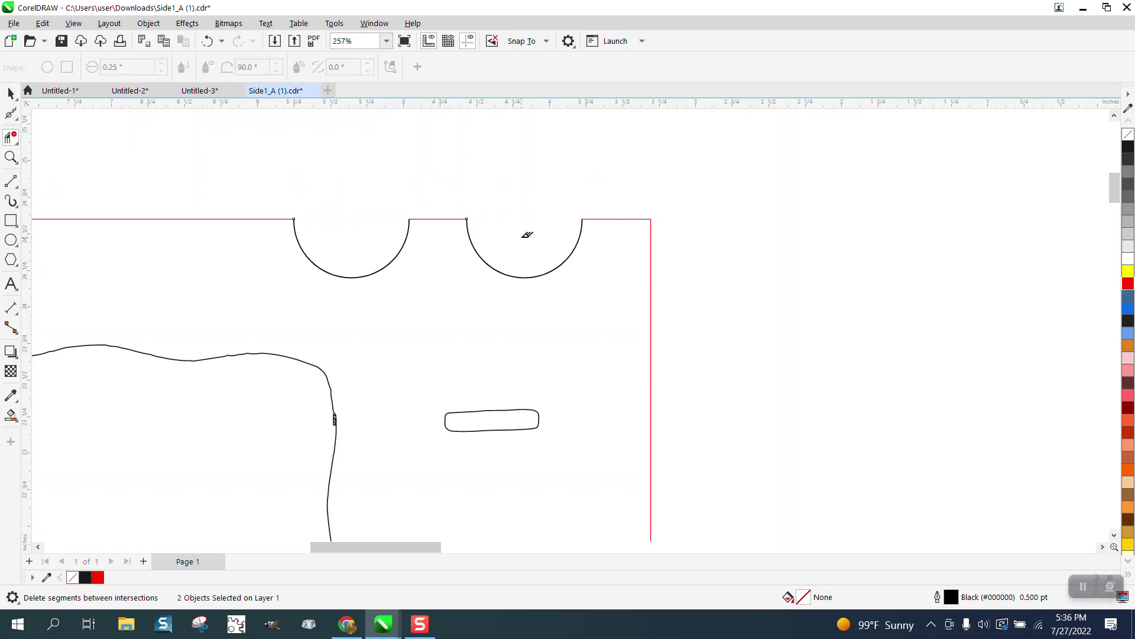
pyautogui.scroll(-5, 526, 235)
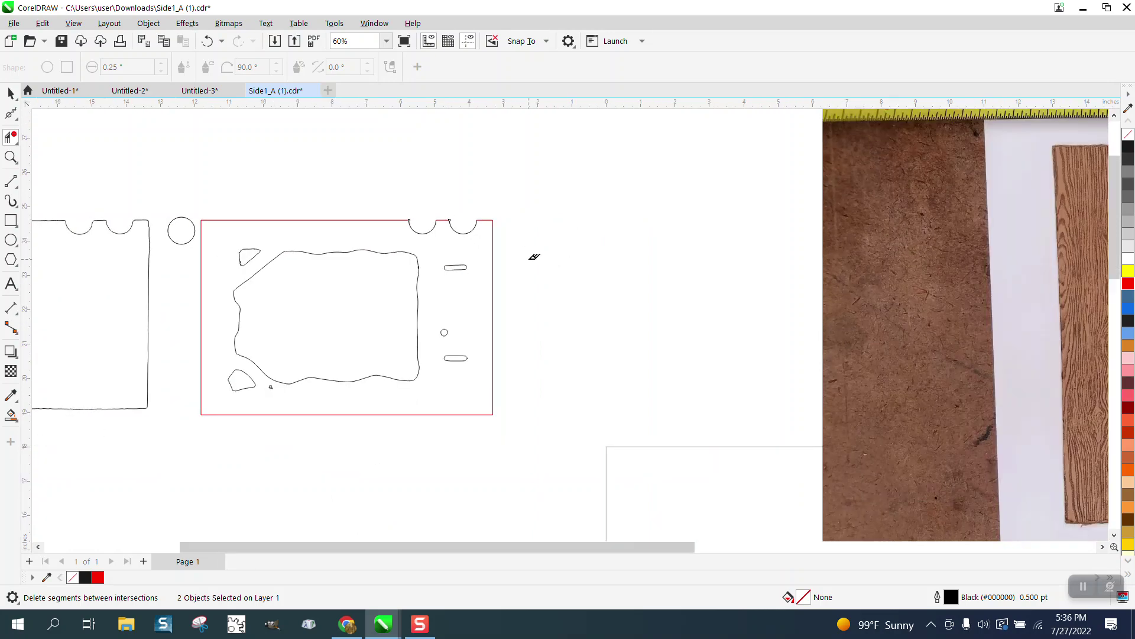
pyautogui.scroll(-3, 237, 267)
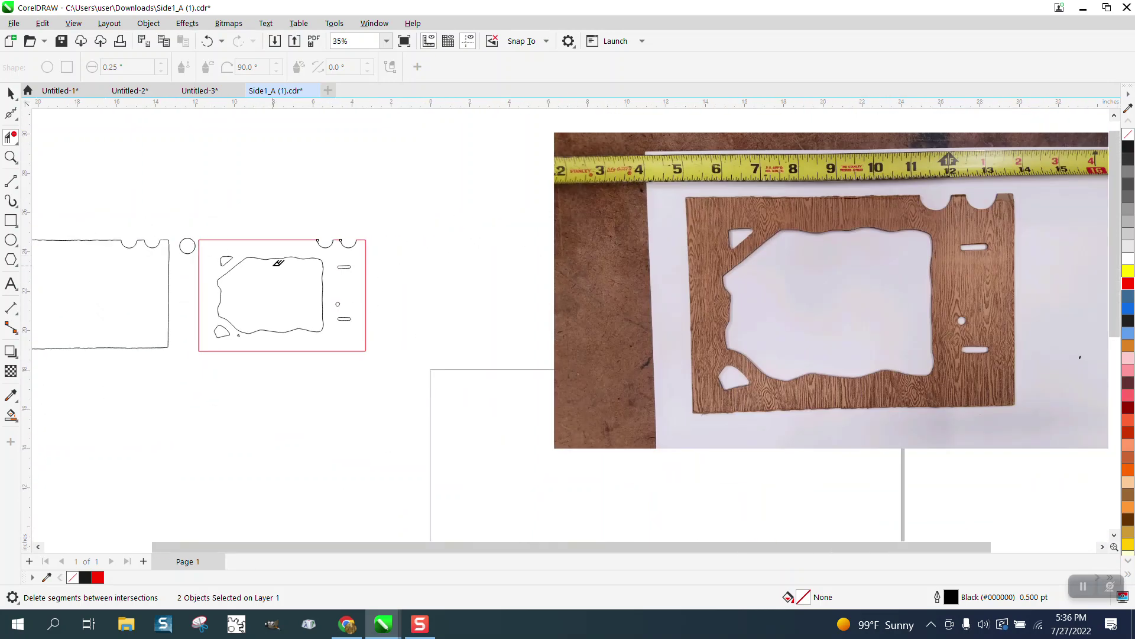
# Delete the loose circle between the two shapes.
pyautogui.click(10, 93)
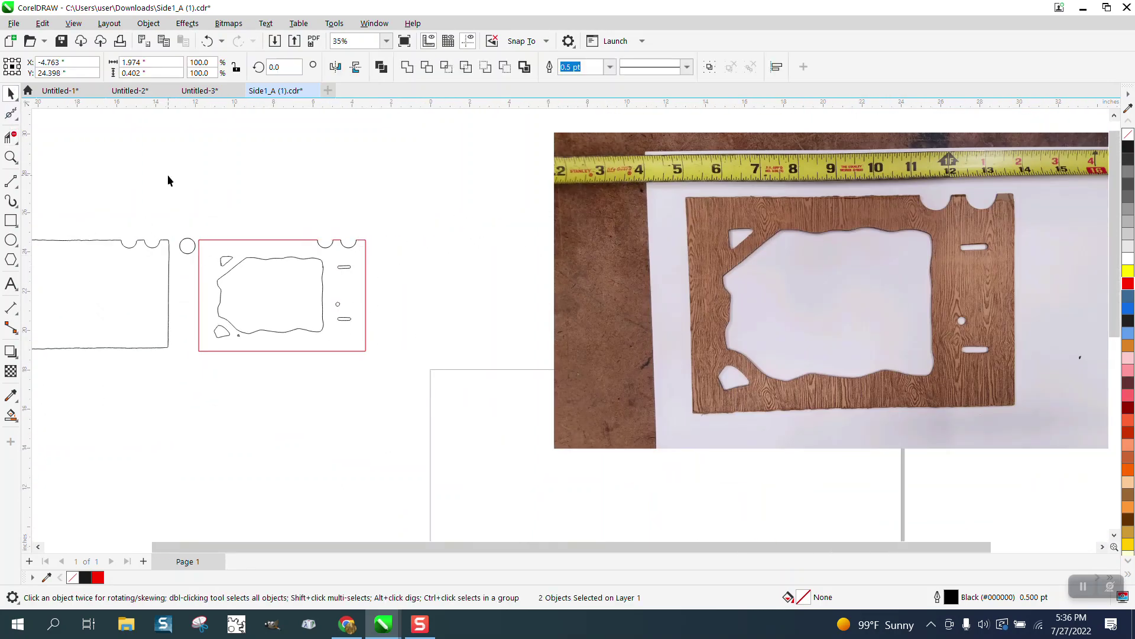
pyautogui.click(187, 242)
pyautogui.press('Delete')
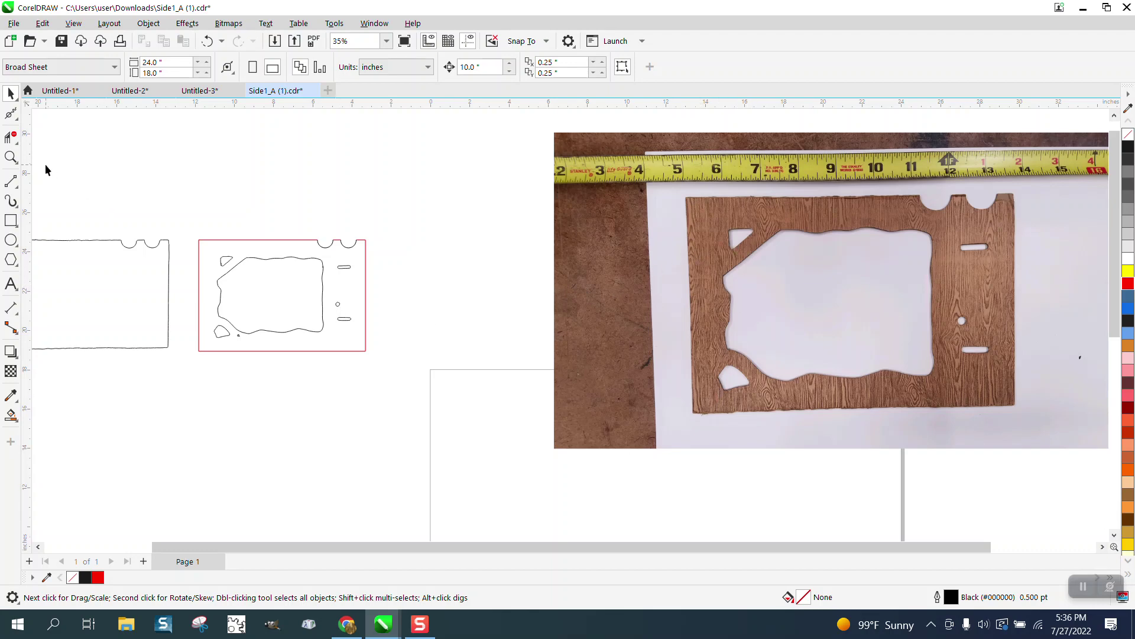
# Smooth the rough edges of the small triangular cutout with the Smooth tool.
pyautogui.click(10, 157)
pyautogui.moveTo(265, 278); pyautogui.dragTo(265, 278)
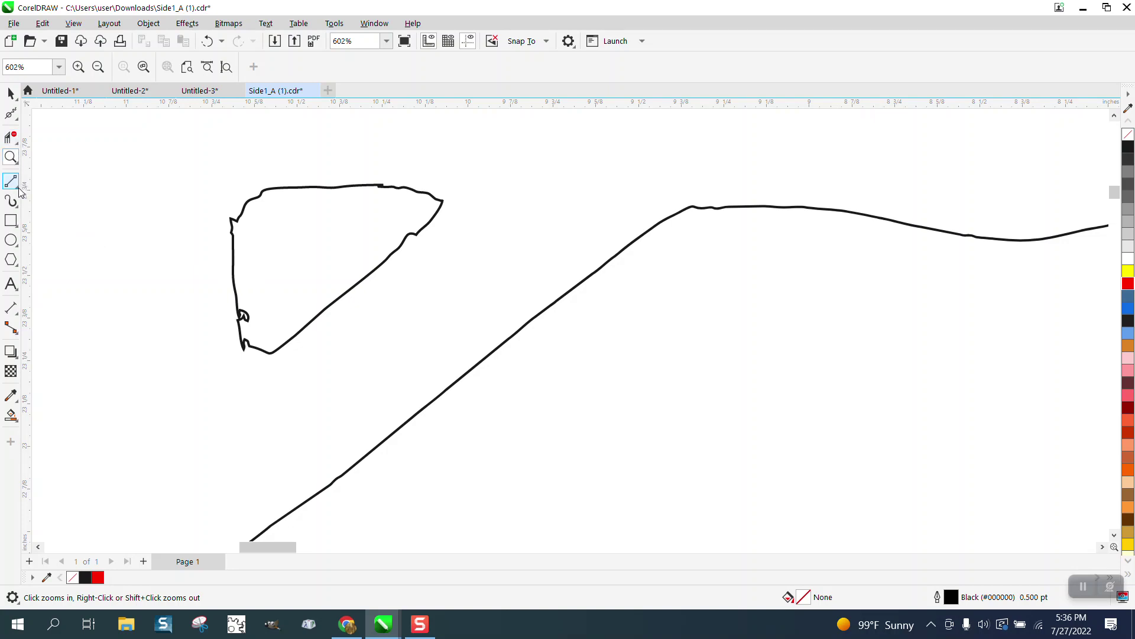
pyautogui.click(17, 118)
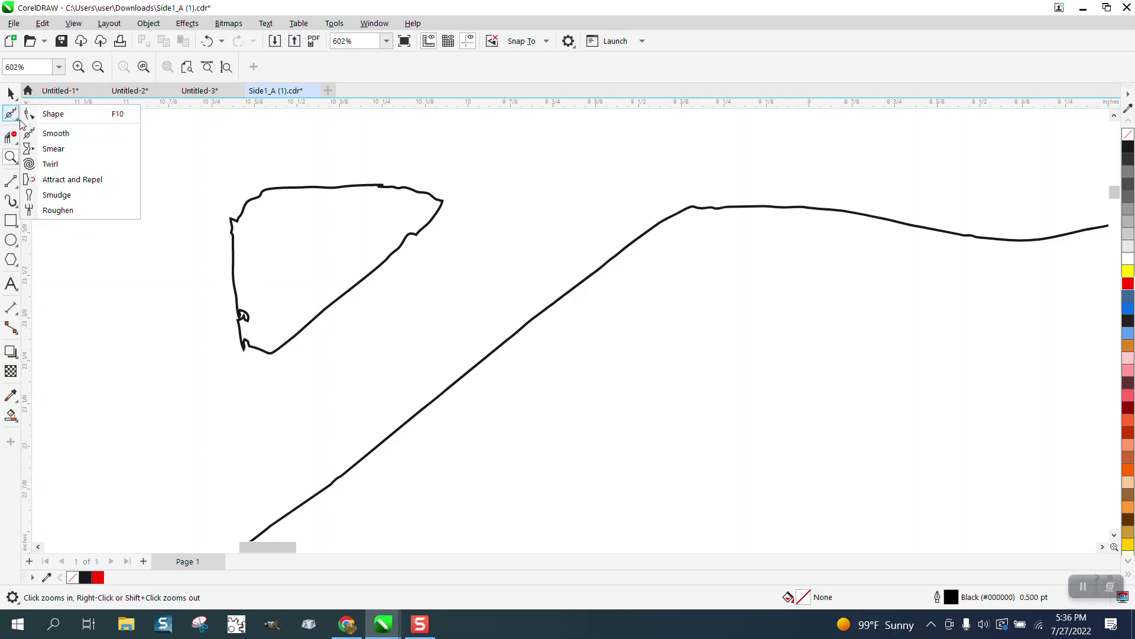
pyautogui.click(49, 133)
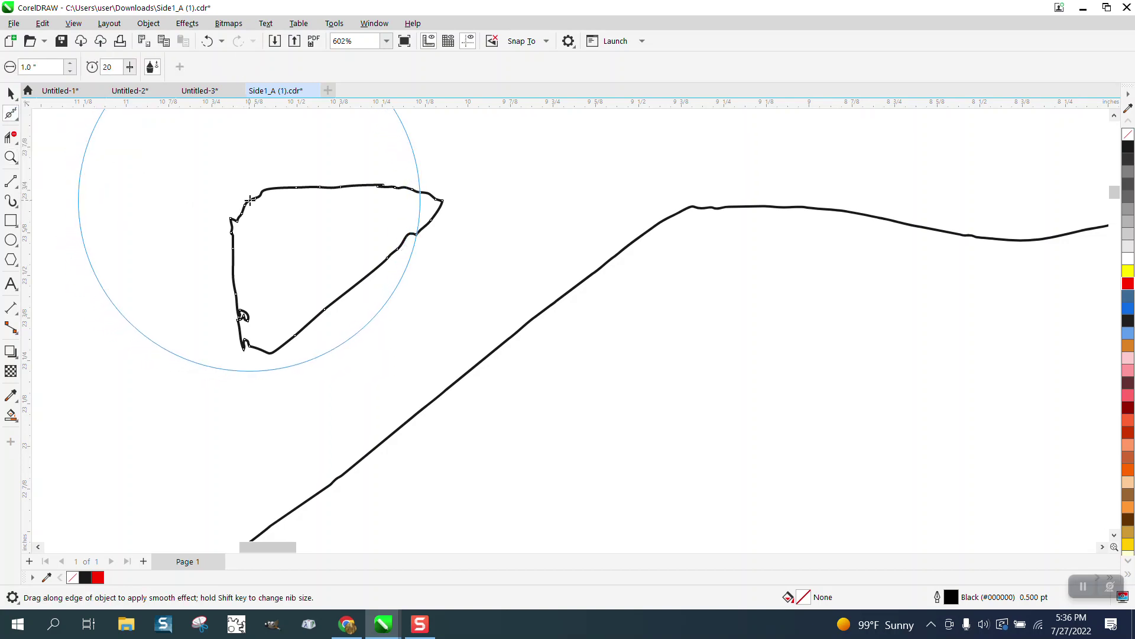
pyautogui.moveTo(250, 199)
pyautogui.mouseDown()
pyautogui.moveTo(233, 229)
pyautogui.moveTo(236, 290)
pyautogui.moveTo(256, 336)
pyautogui.moveTo(360, 286)
pyautogui.moveTo(425, 207)
pyautogui.moveTo(418, 197)
pyautogui.moveTo(265, 215)
pyautogui.mouseUp()
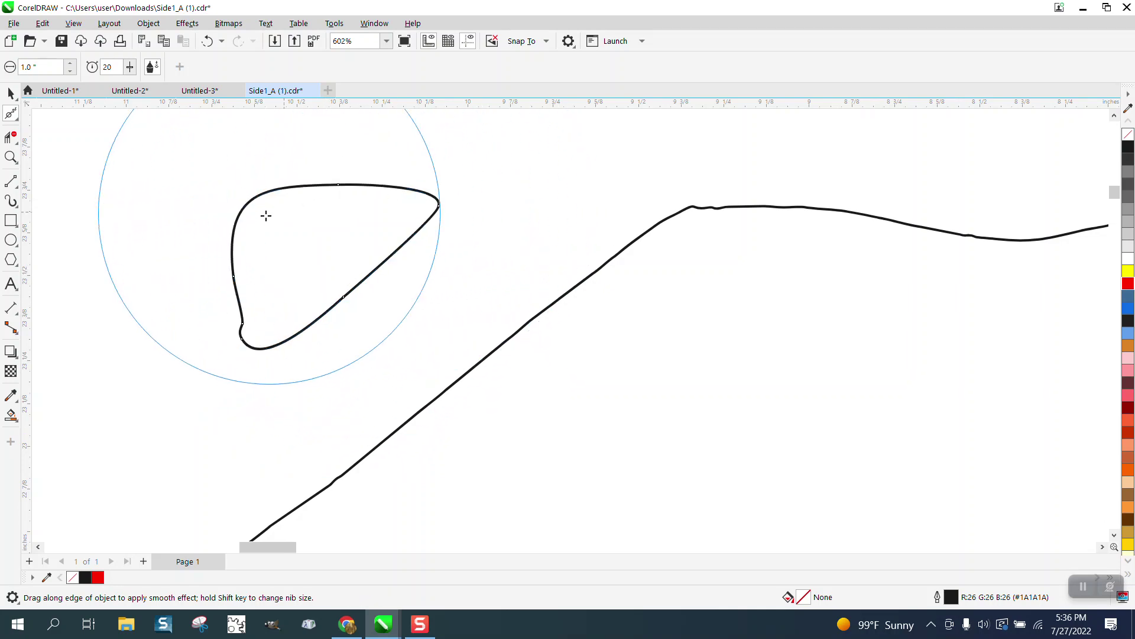
pyautogui.scroll(-8, 266, 216)
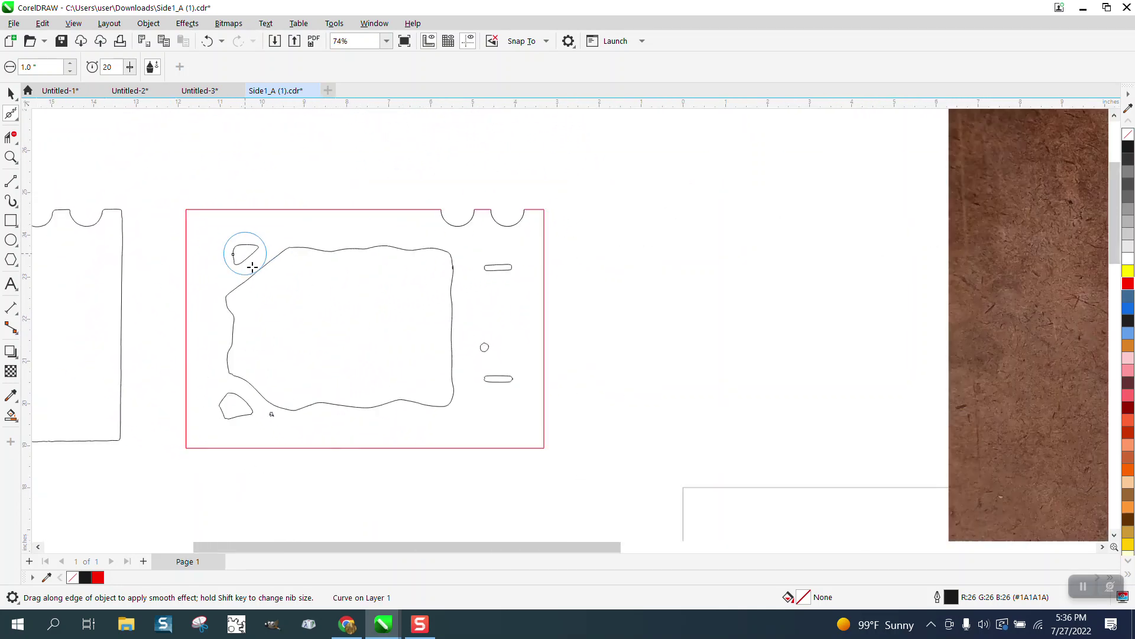
# Smooth the jagged notch at the lower-left cutout's lower-right corner.
pyautogui.click(11, 157)
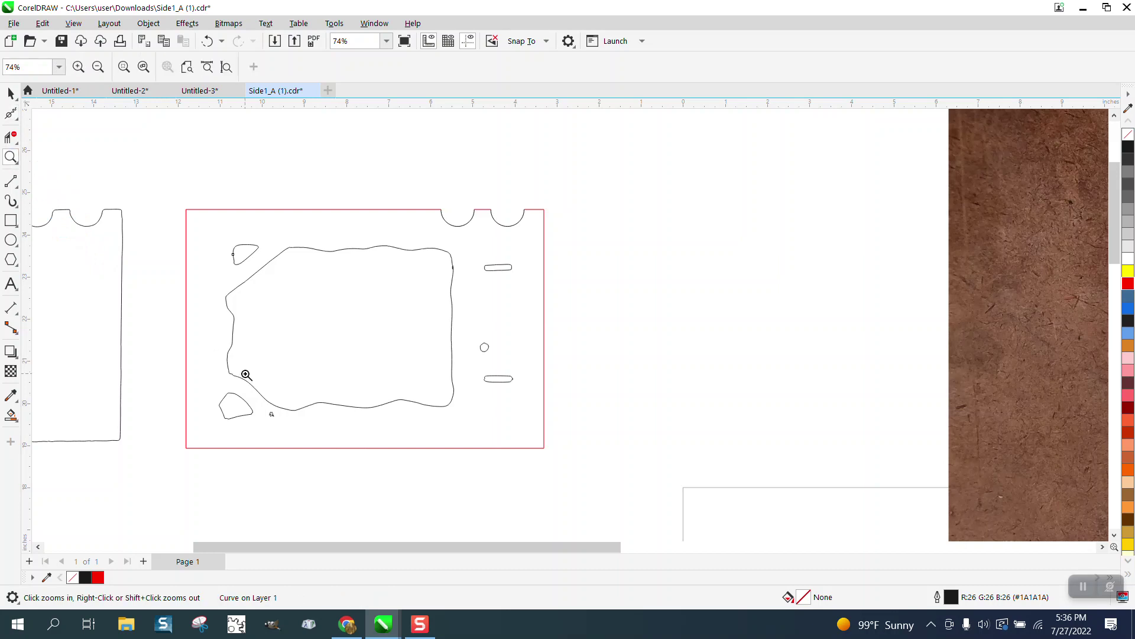
pyautogui.moveTo(244, 427); pyautogui.dragTo(323, 447)
pyautogui.click(10, 112)
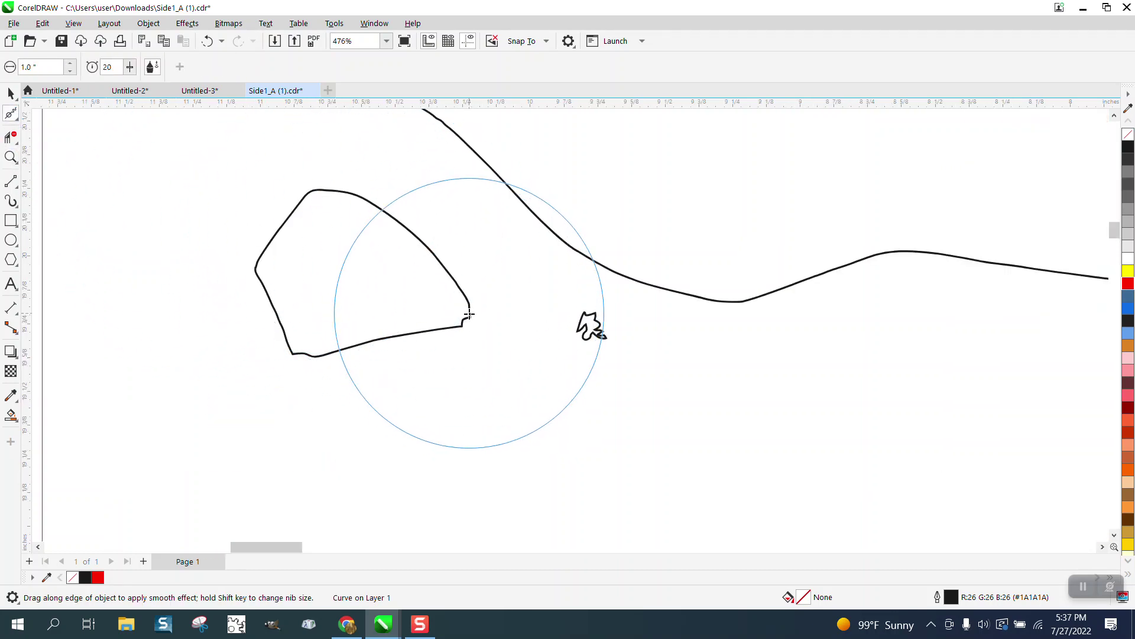
pyautogui.moveTo(471, 316)
pyautogui.mouseDown()
pyautogui.moveTo(309, 359)
pyautogui.moveTo(437, 344)
pyautogui.moveTo(469, 304)
pyautogui.mouseUp()
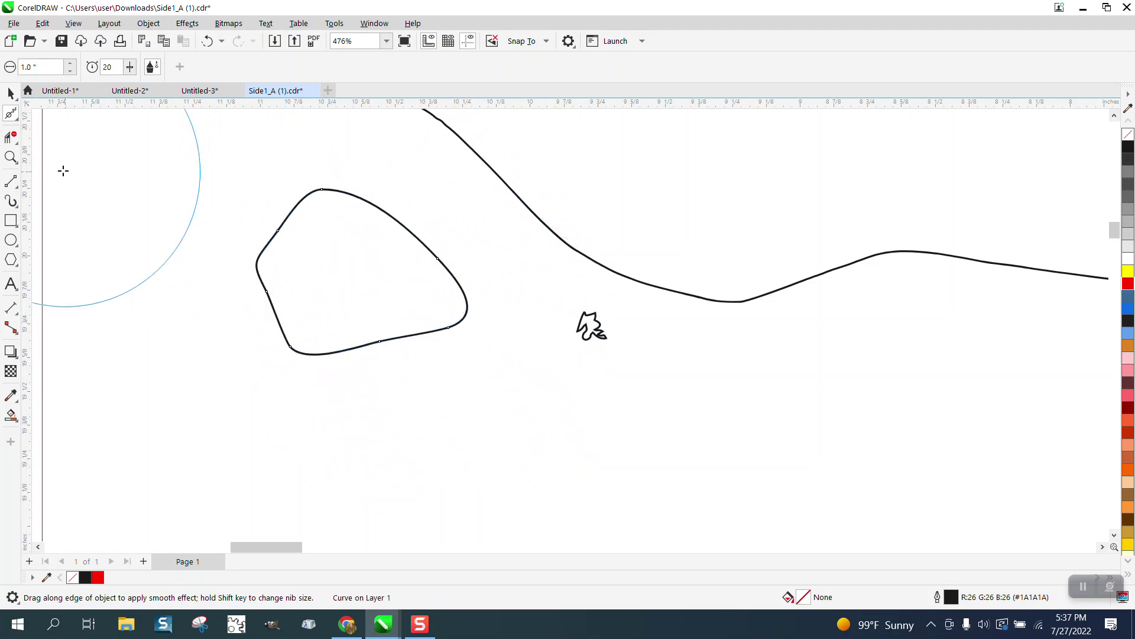
# Delete the red-outlined curve and the small scribble shape.
pyautogui.click(13, 93)
pyautogui.click(600, 353)
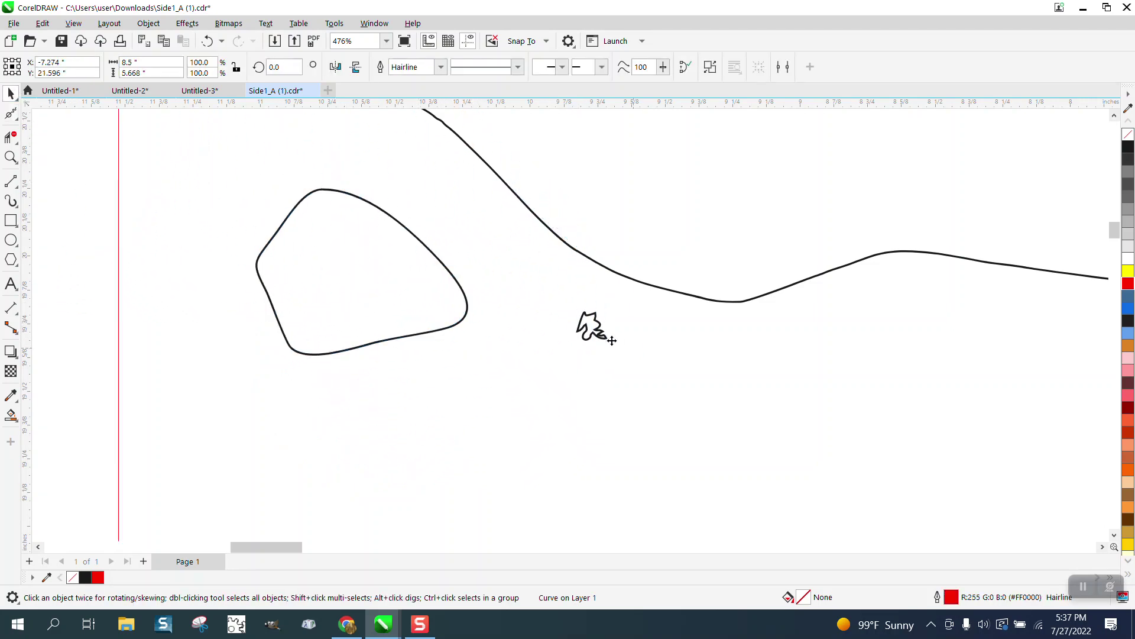
pyautogui.click(599, 330)
pyautogui.moveTo(553, 312); pyautogui.dragTo(651, 369)
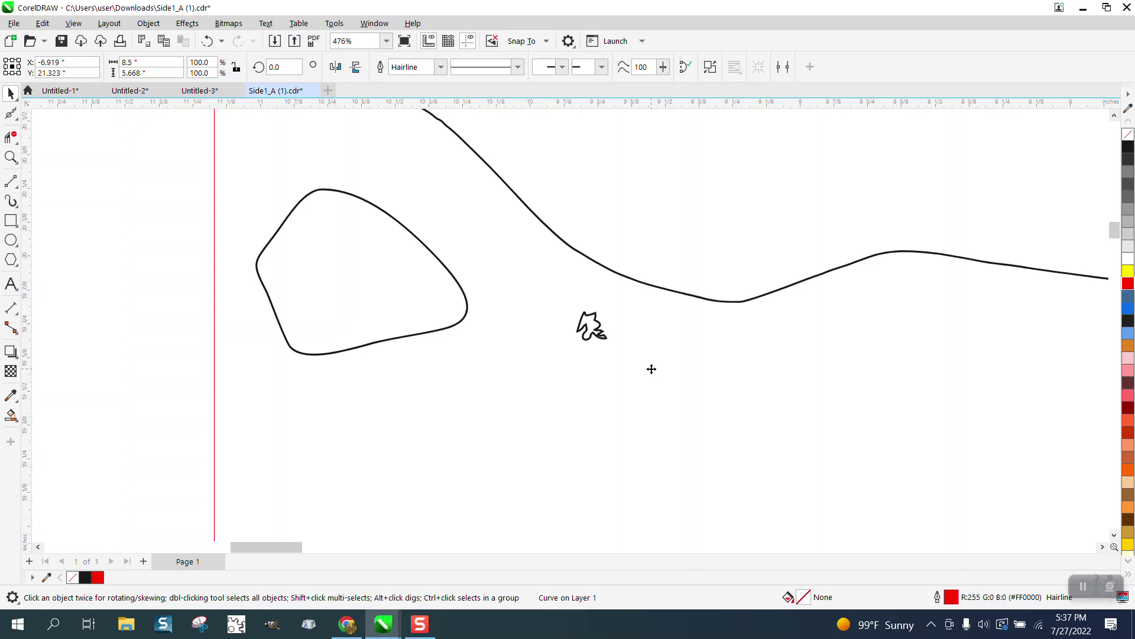
pyautogui.press('Delete')
pyautogui.click(588, 325)
pyautogui.press('Delete')
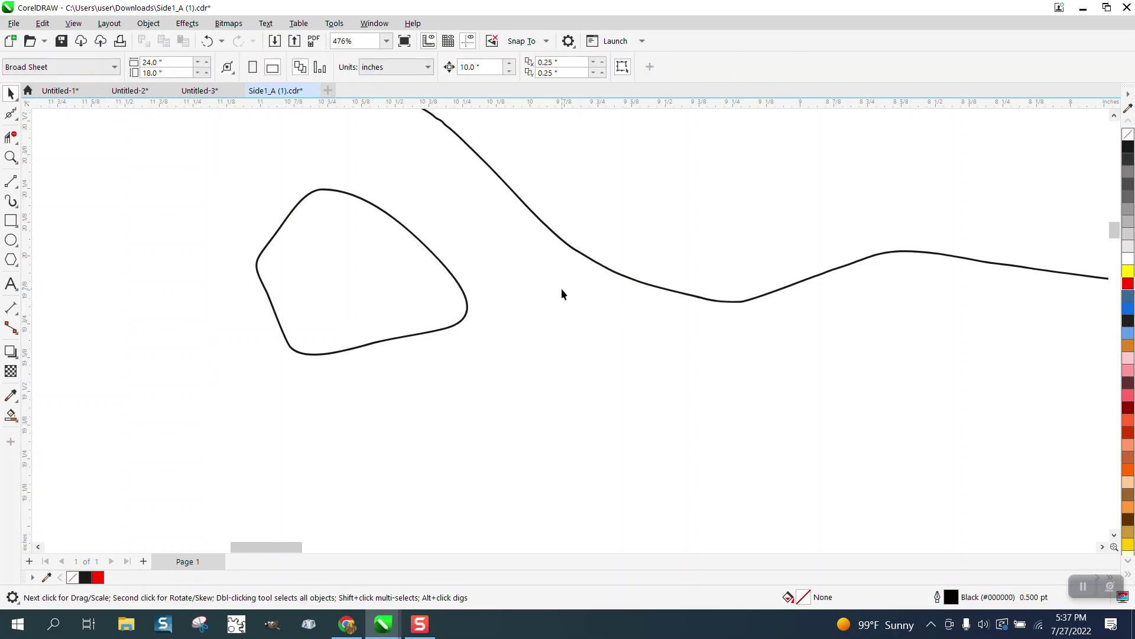
# Zoom in and smooth the notch out of the window outline's right edge.
pyautogui.scroll(-6, 562, 294)
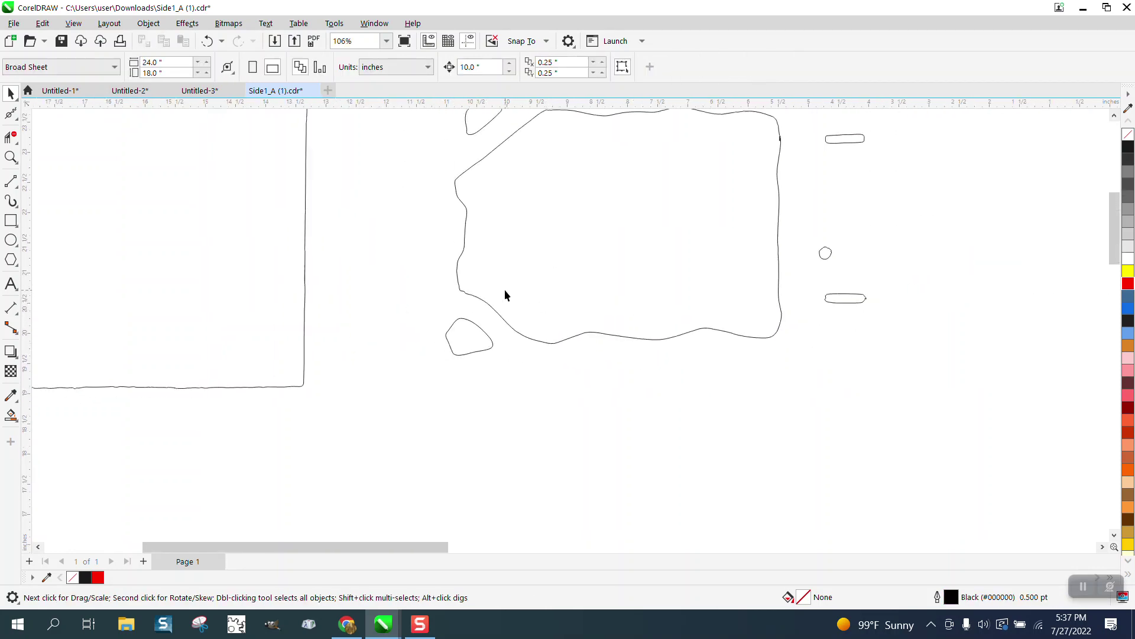
pyautogui.scroll(-1, 505, 294)
pyautogui.click(16, 154)
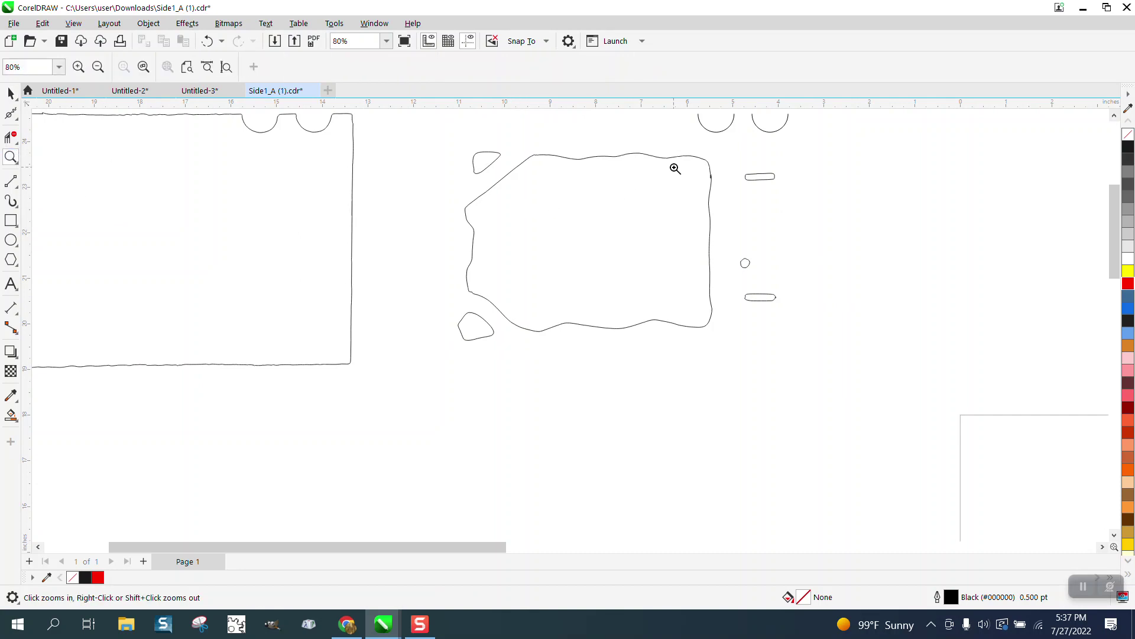
pyautogui.moveTo(728, 198); pyautogui.dragTo(728, 197)
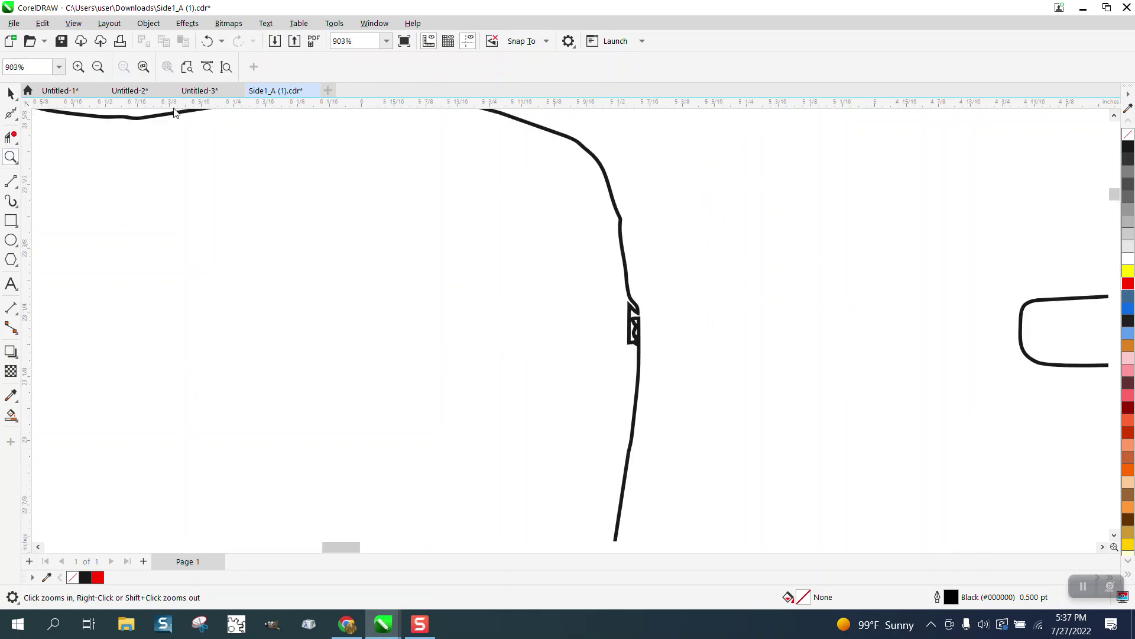
pyautogui.click(15, 115)
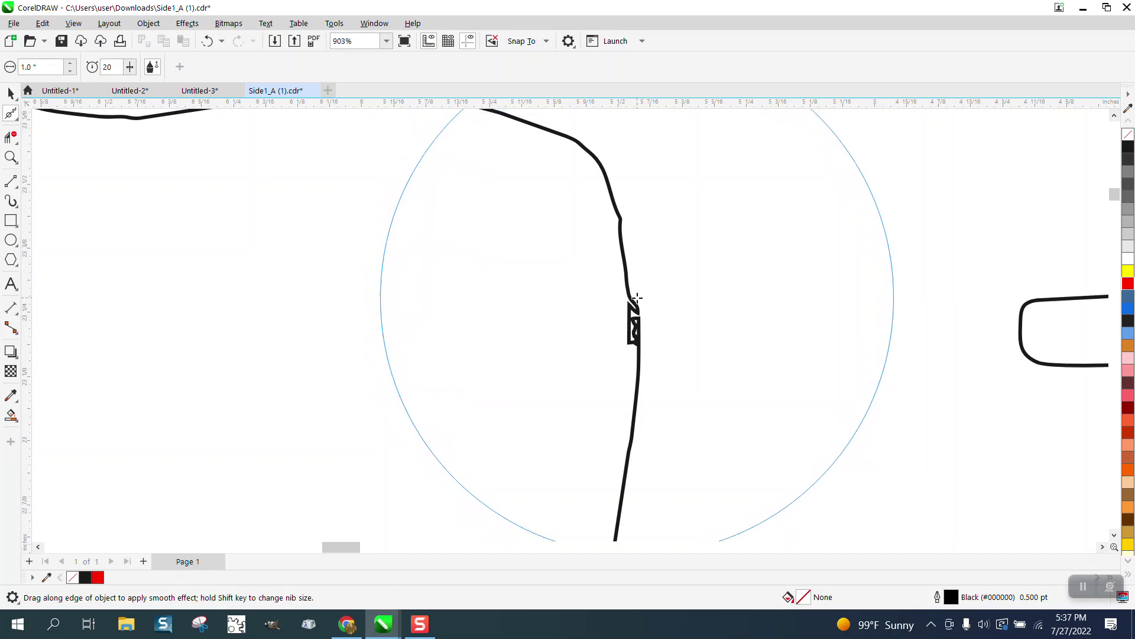
pyautogui.moveTo(634, 314)
pyautogui.mouseDown()
pyautogui.moveTo(637, 342)
pyautogui.moveTo(635, 302)
pyautogui.mouseUp()
# Smooth the wavy top, right, bottom and left edges of the window outline.
pyautogui.scroll(-2, 636, 343)
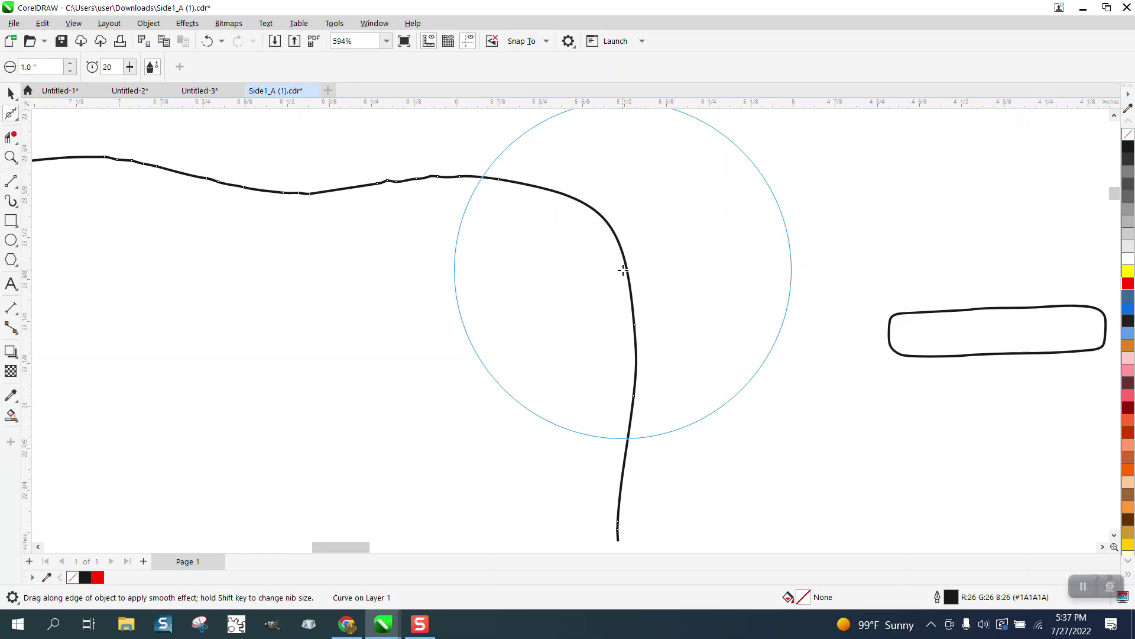
pyautogui.moveTo(491, 230)
pyautogui.mouseDown()
pyautogui.moveTo(433, 183)
pyautogui.moveTo(261, 190)
pyautogui.mouseUp()
pyautogui.scroll(-1, 570, 188)
pyautogui.scroll(-1, 491, 207)
pyautogui.scroll(-1, 375, 177)
pyautogui.scroll(-1, 515, 190)
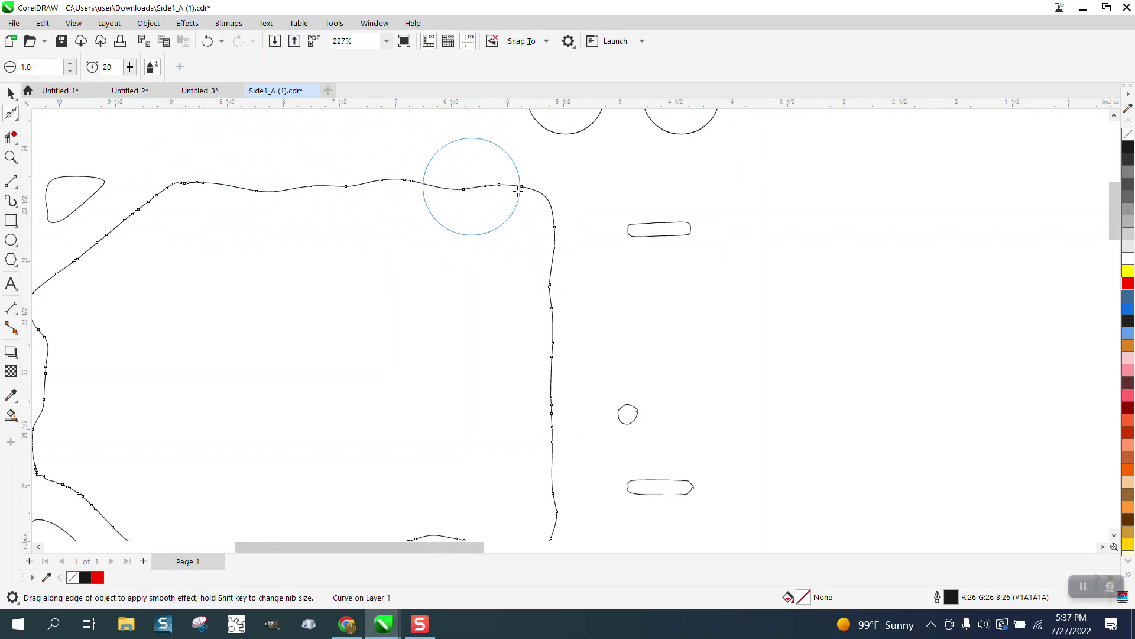
pyautogui.scroll(-1, 519, 204)
pyautogui.moveTo(530, 293); pyautogui.dragTo(537, 320)
pyautogui.moveTo(516, 423)
pyautogui.mouseDown()
pyautogui.moveTo(420, 459)
pyautogui.moveTo(223, 458)
pyautogui.moveTo(174, 433)
pyautogui.moveTo(150, 283)
pyautogui.moveTo(201, 234)
pyautogui.moveTo(246, 221)
pyautogui.moveTo(170, 272)
pyautogui.mouseUp()
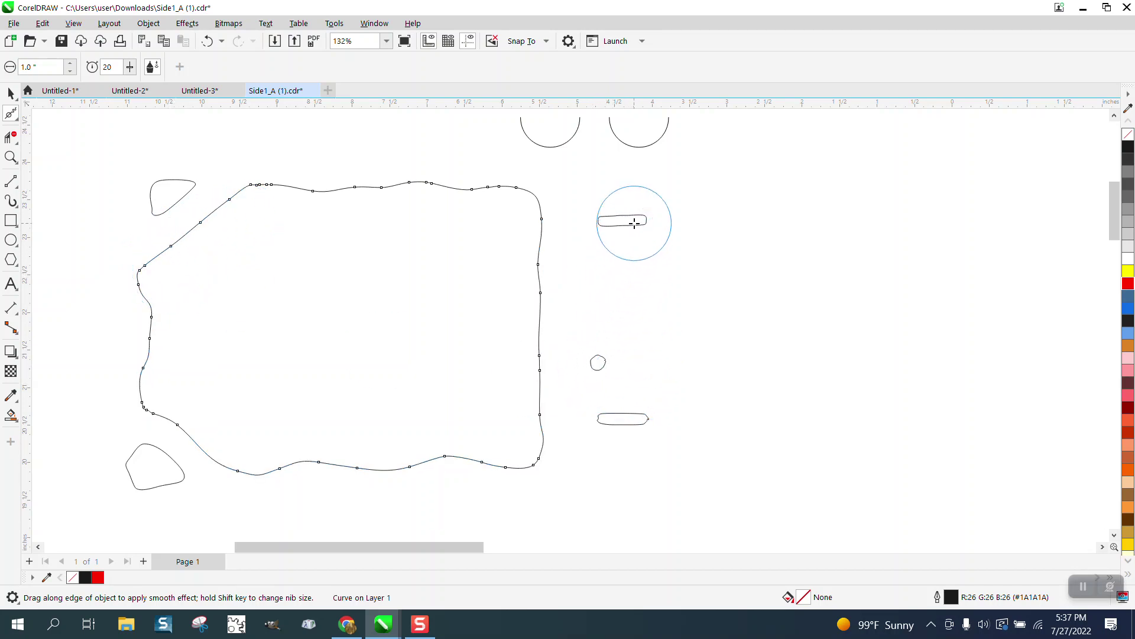
pyautogui.click(11, 156)
pyautogui.moveTo(574, 191); pyautogui.dragTo(767, 267)
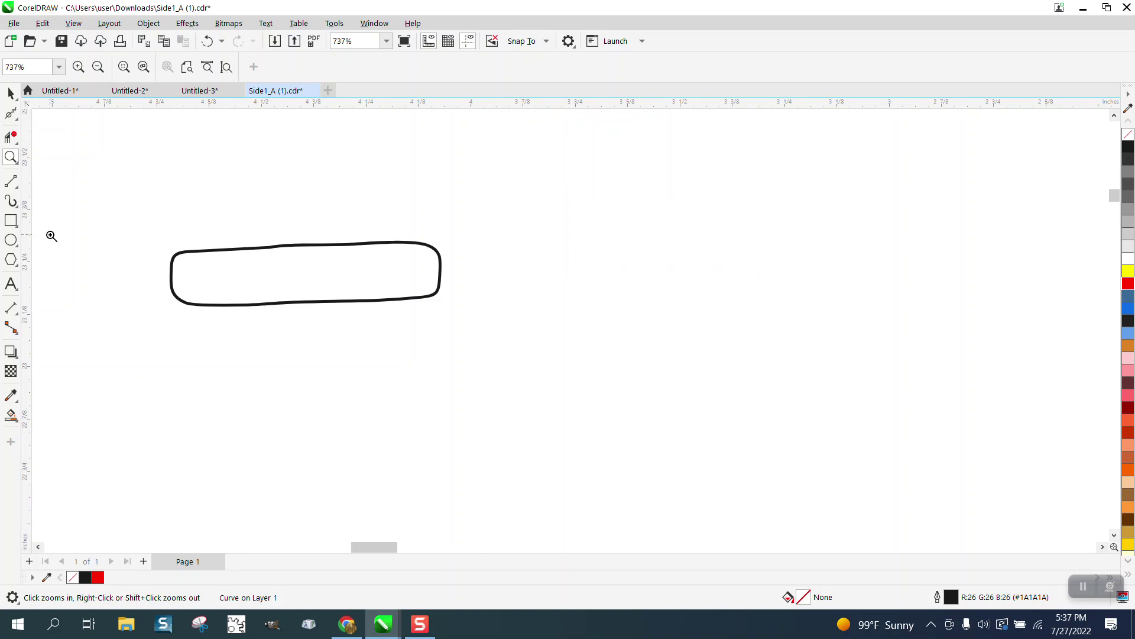
pyautogui.click(19, 189)
pyautogui.moveTo(14, 311)
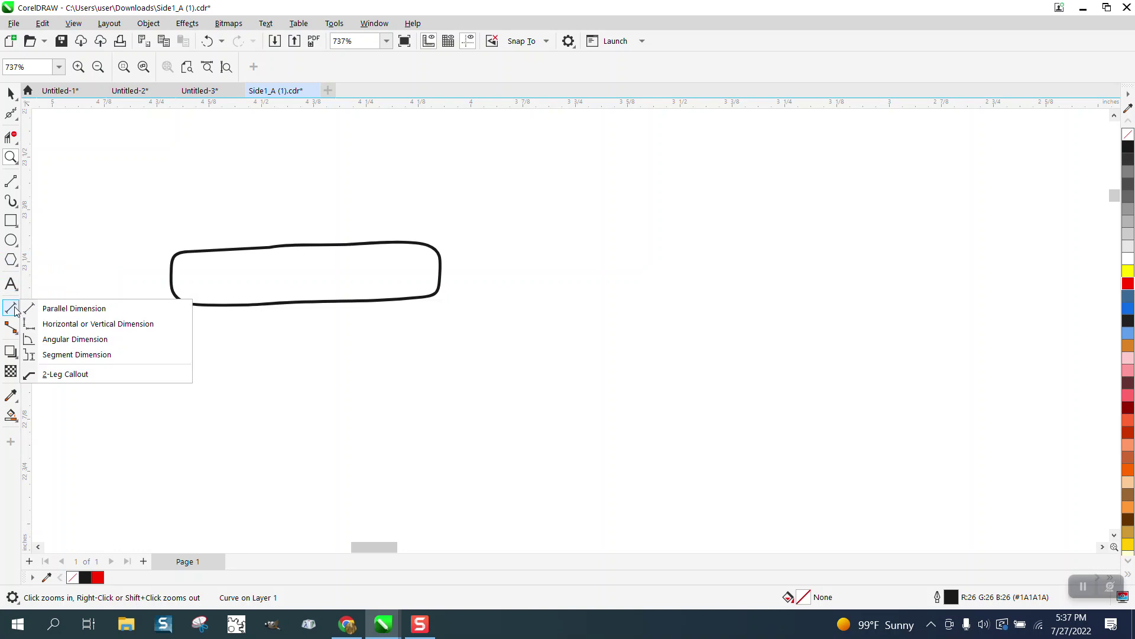
pyautogui.click(65, 309)
pyautogui.moveTo(298, 246); pyautogui.dragTo(302, 301)
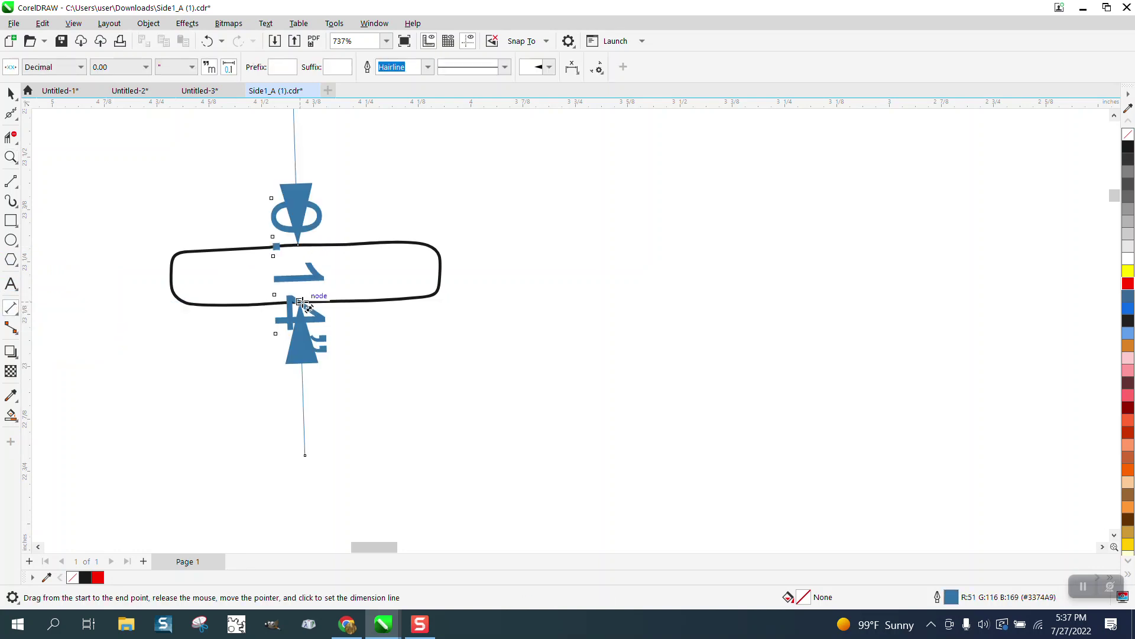
pyautogui.click(319, 281)
pyautogui.click(11, 93)
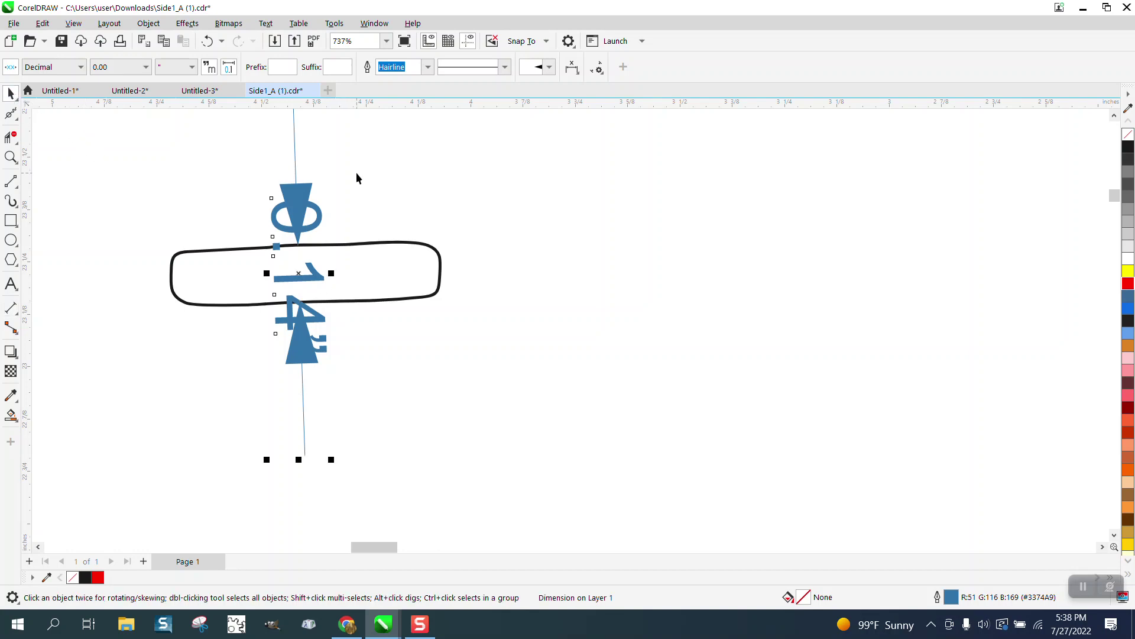
pyautogui.press('Delete')
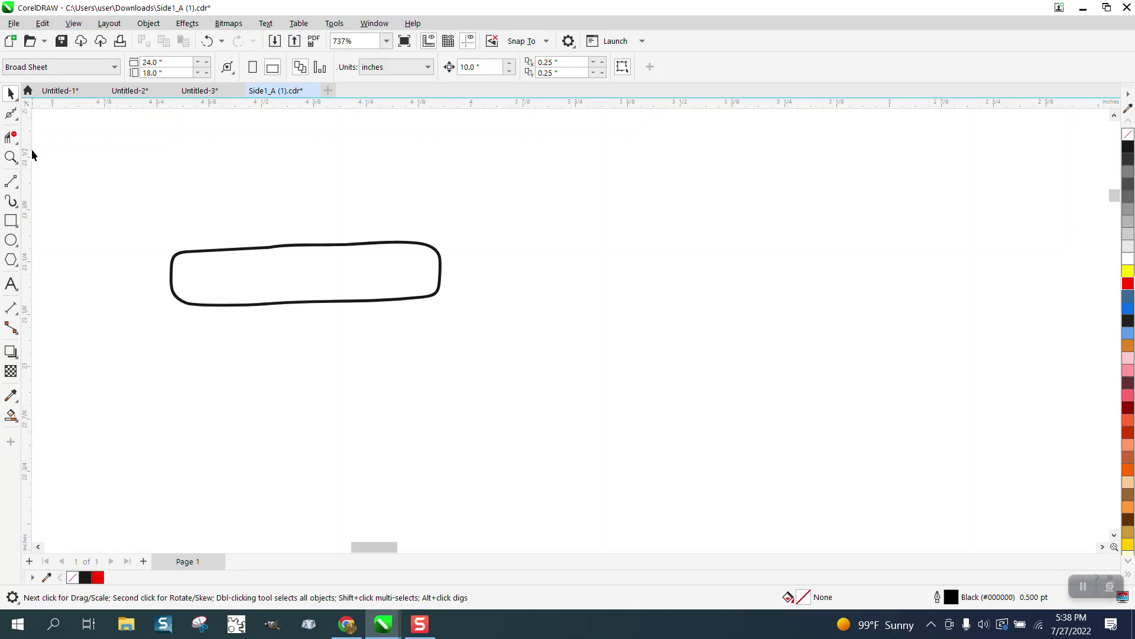
# Zoom in to compare the right slot in the photo with the traced outlines.
pyautogui.click(11, 158)
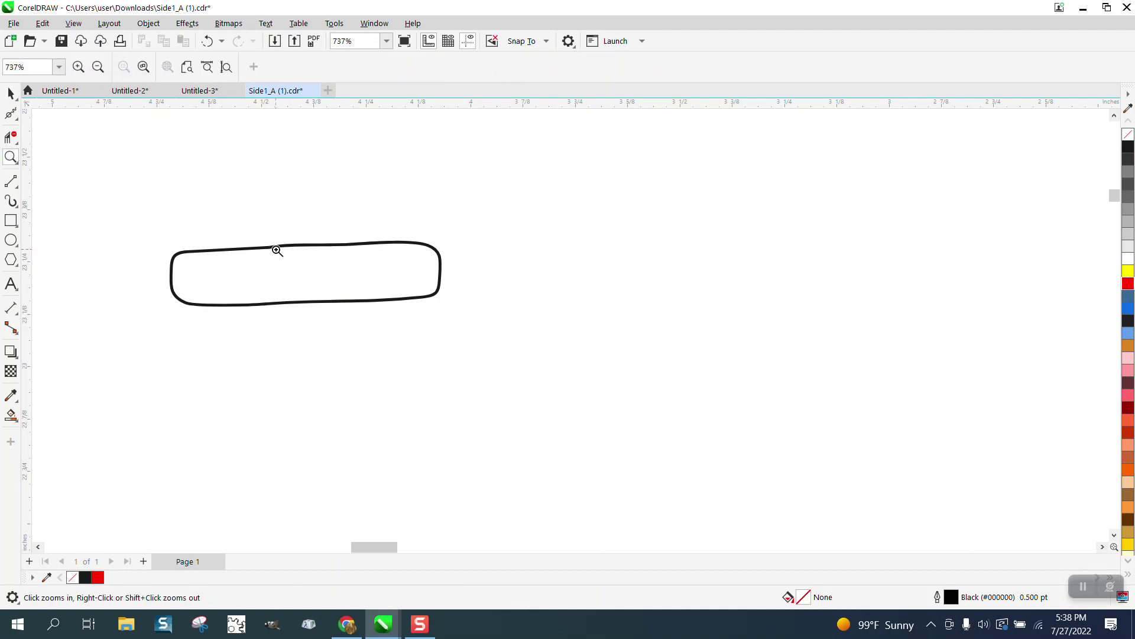
pyautogui.click(11, 220)
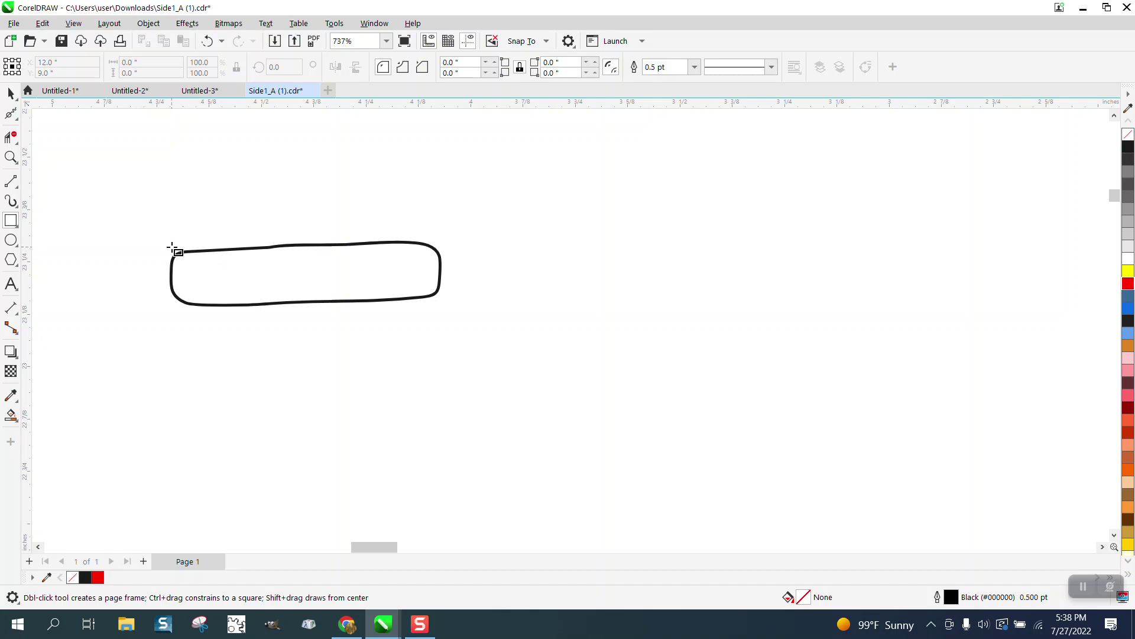
pyautogui.scroll(-6, 168, 247)
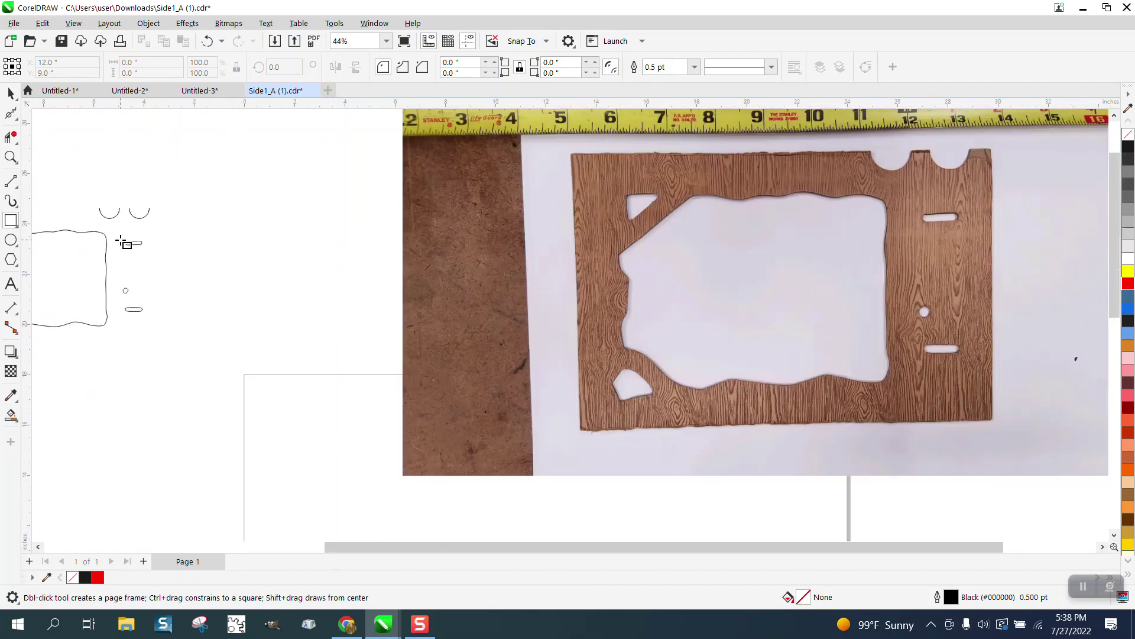
pyautogui.click(11, 156)
pyautogui.moveTo(925, 221); pyautogui.dragTo(983, 239)
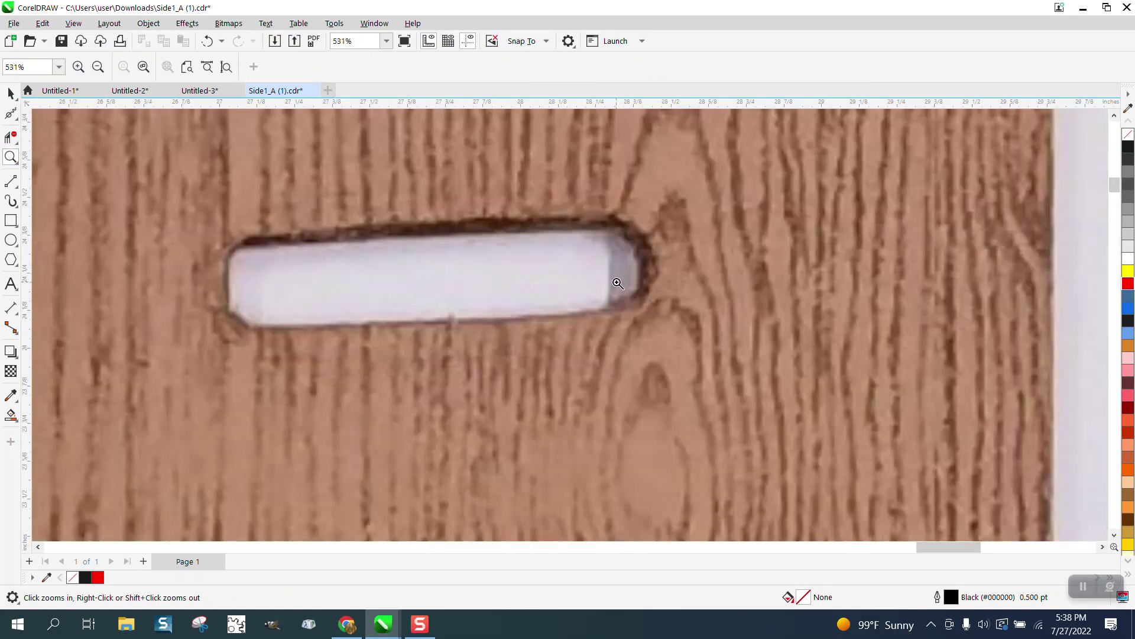
pyautogui.scroll(-5, 398, 258)
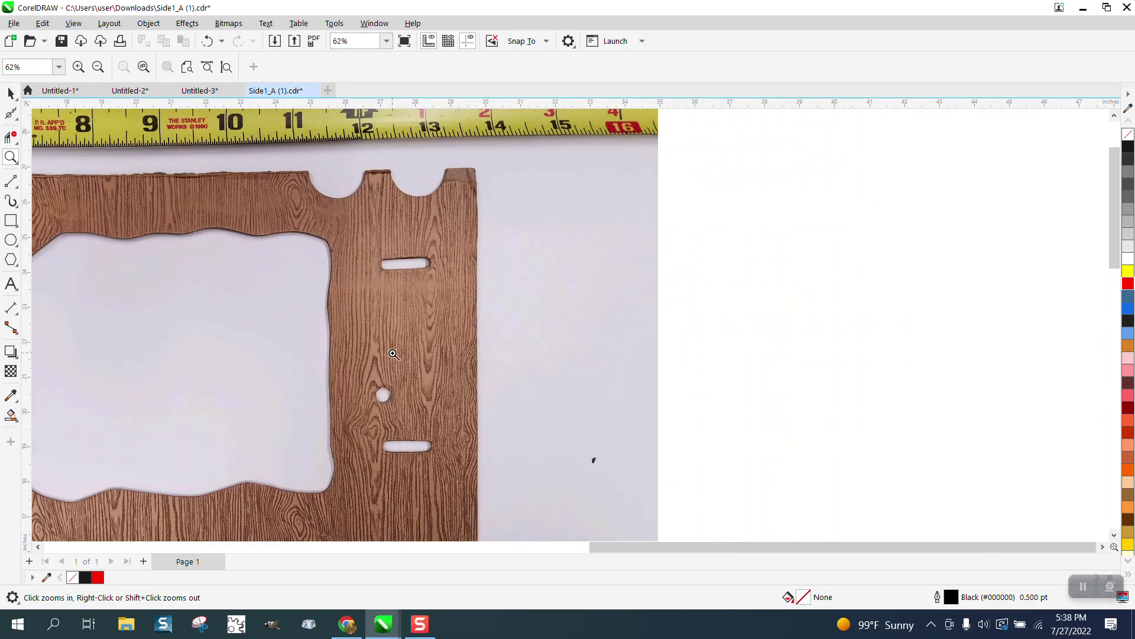
pyautogui.scroll(-4, 430, 440)
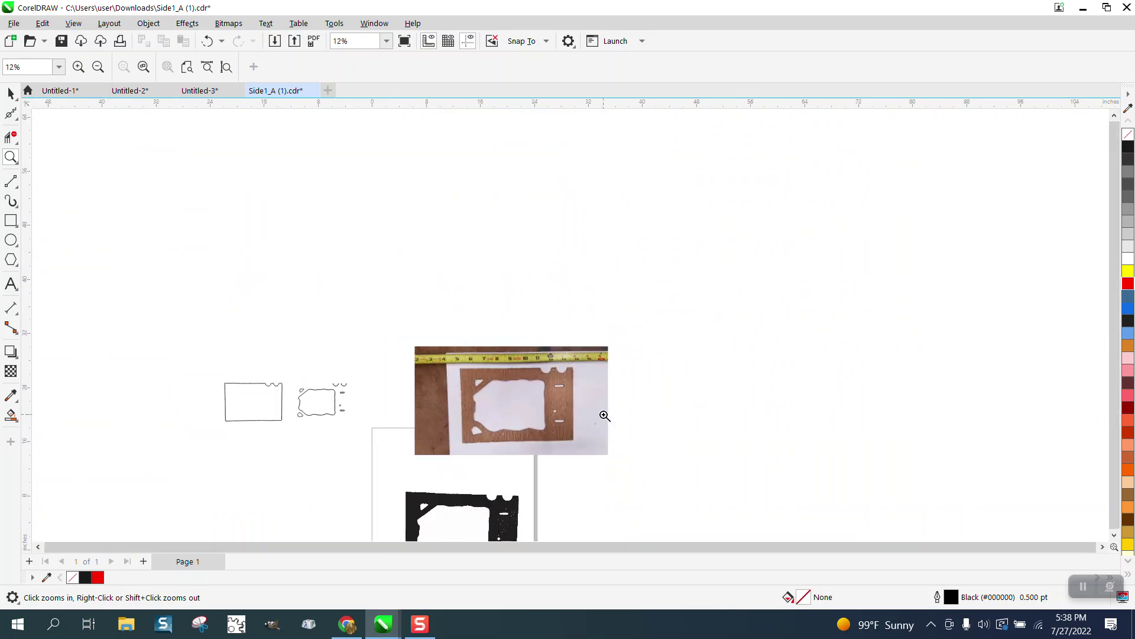
pyautogui.moveTo(431, 414); pyautogui.dragTo(432, 414)
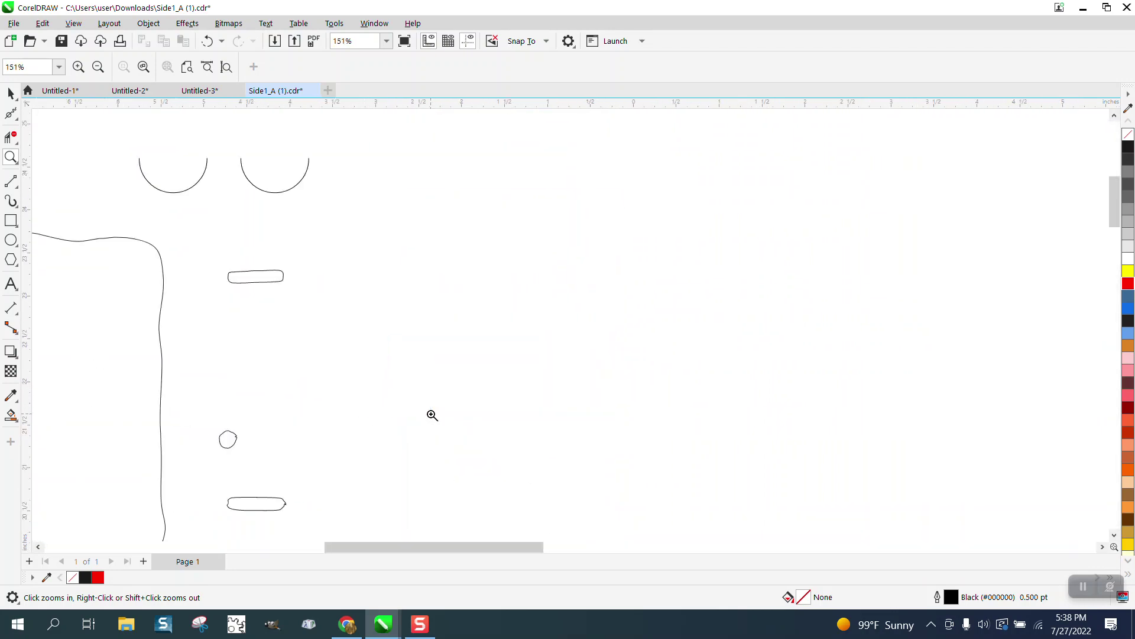
# Undo recent changes until the red outer border and its top notches return.
pyautogui.click(207, 42)
pyautogui.click(207, 42)
pyautogui.click(207, 42)
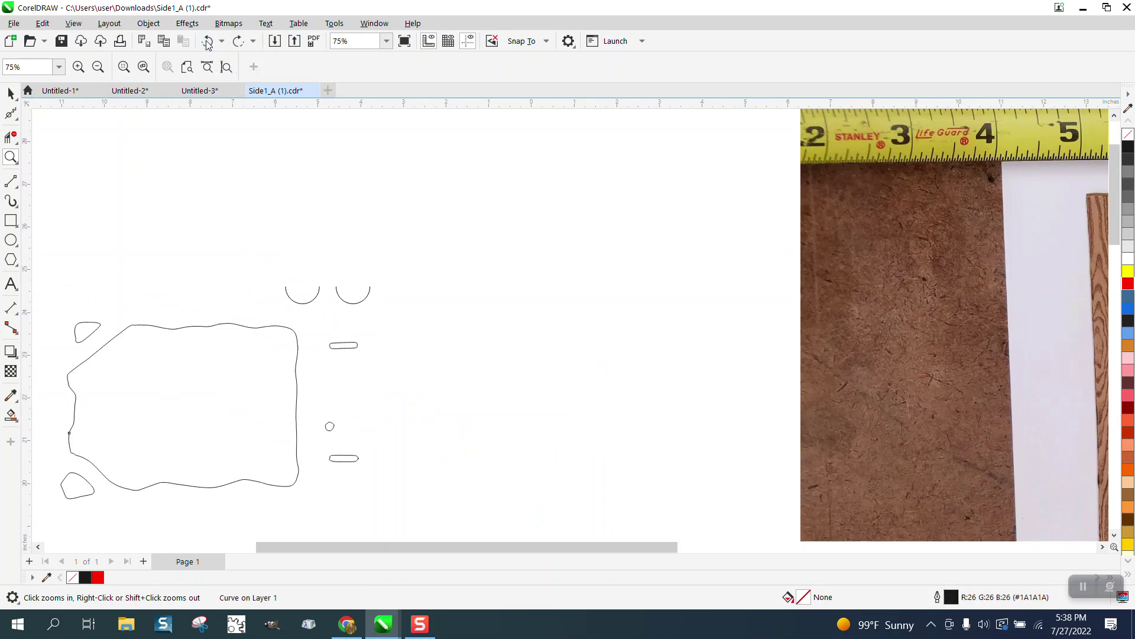
pyautogui.scroll(-2, 544, 284)
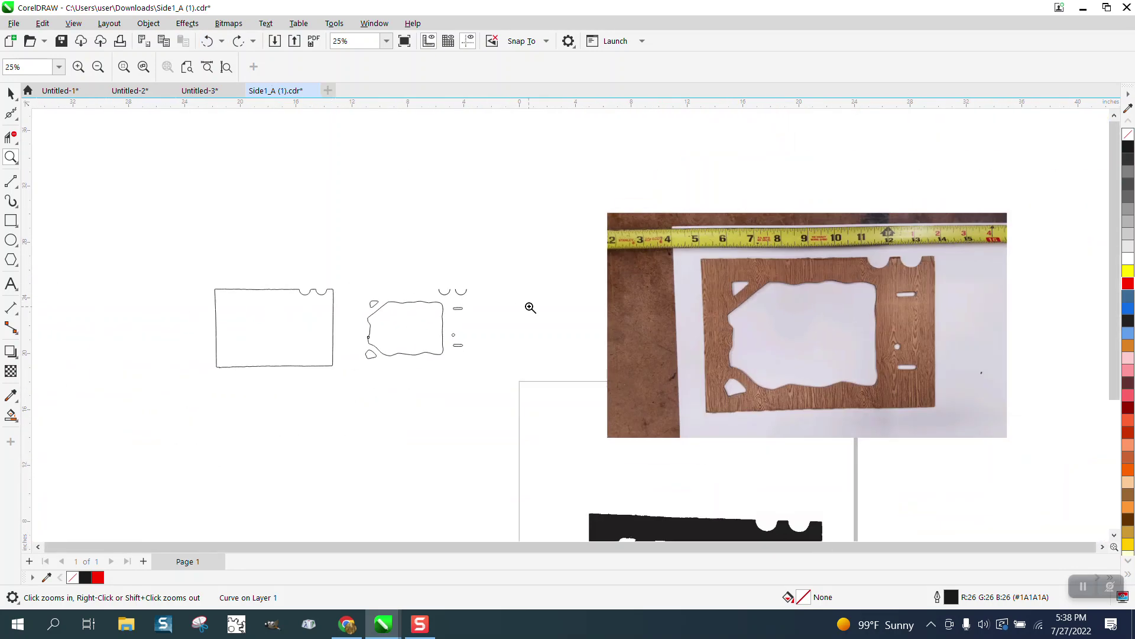
pyautogui.click(210, 42)
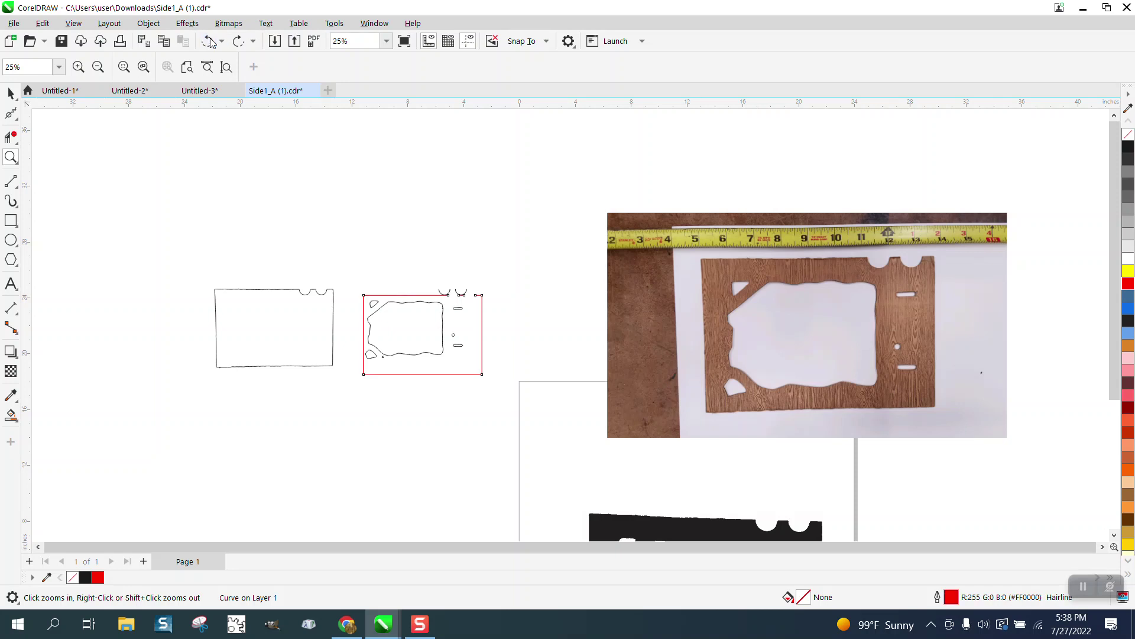
pyautogui.click(211, 42)
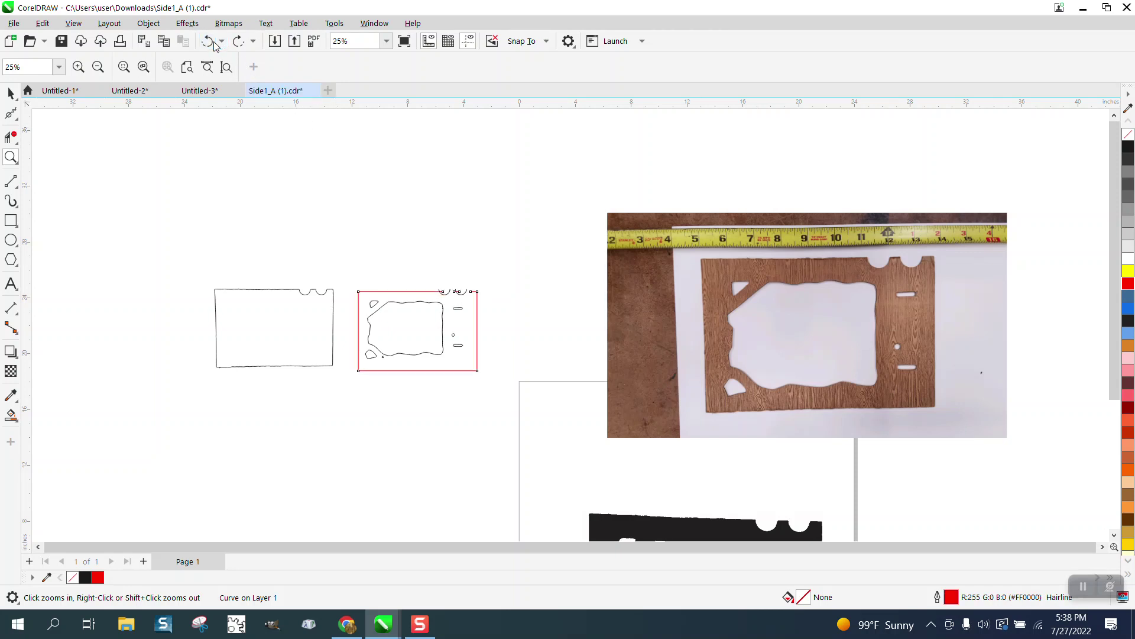
pyautogui.click(211, 42)
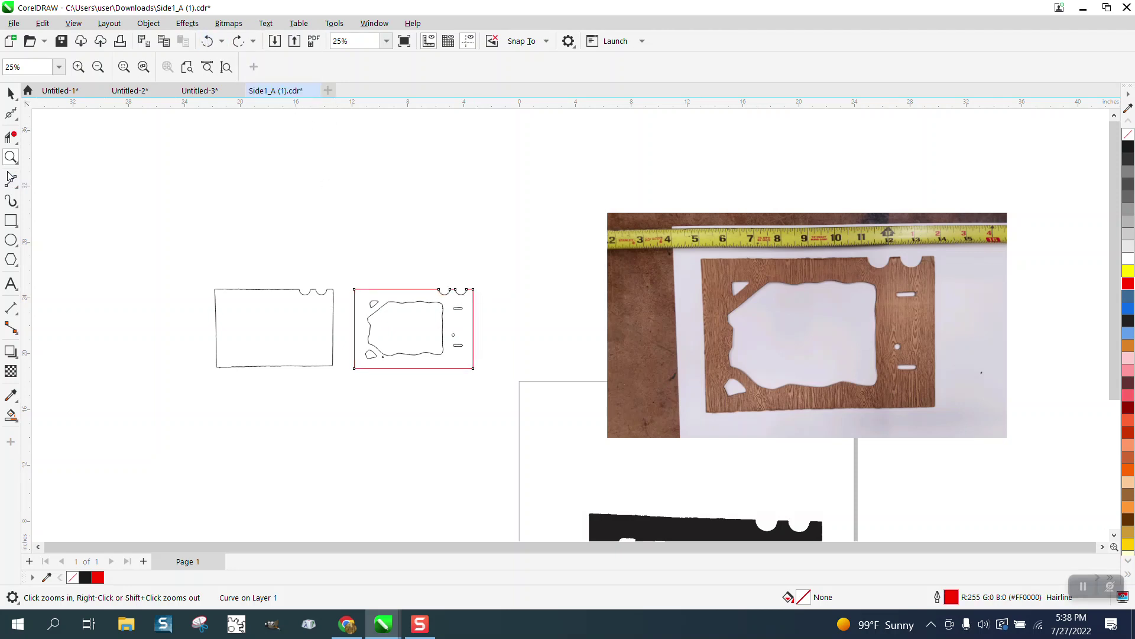
# Delete the cluster of stray nodes on the traced left edge curve.
pyautogui.moveTo(445, 295); pyautogui.dragTo(521, 326)
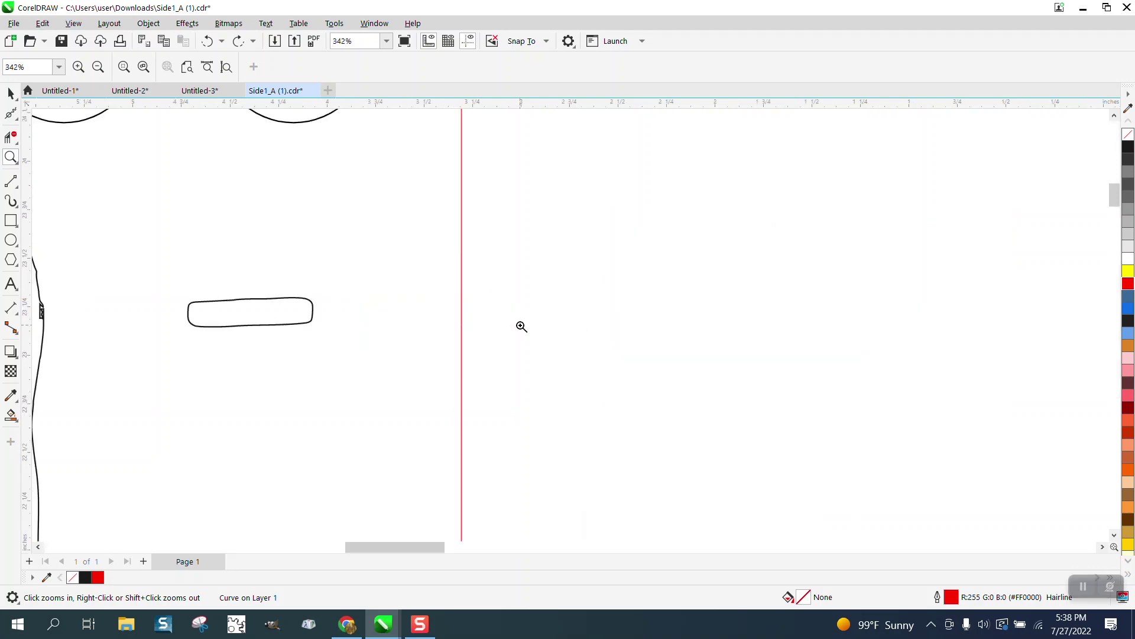
pyautogui.scroll(-2, 214, 295)
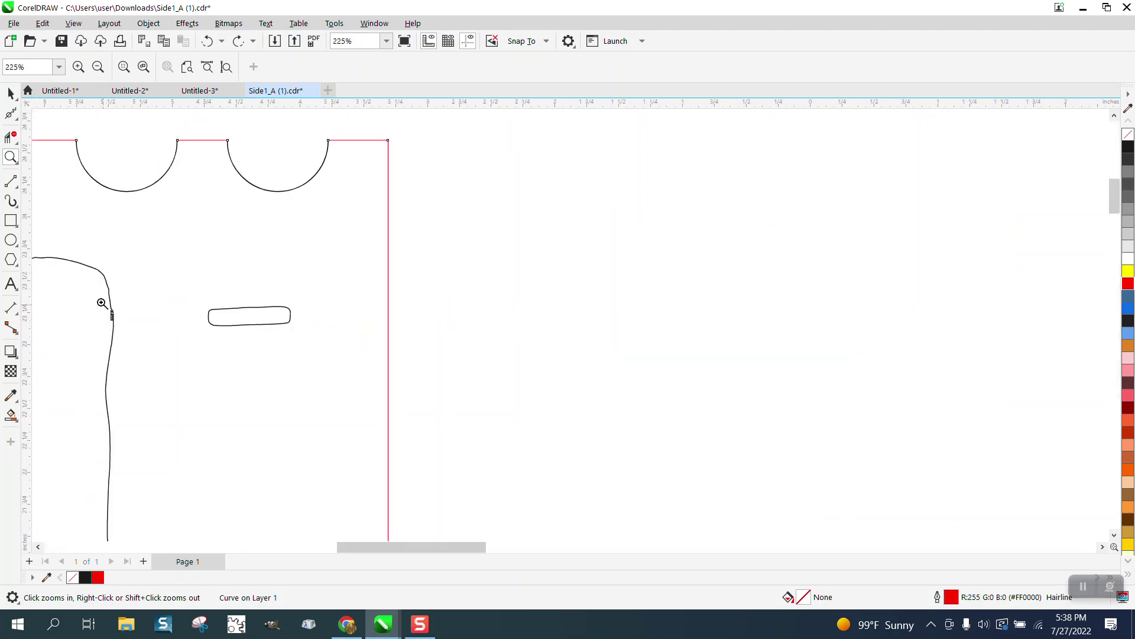
pyautogui.click(17, 119)
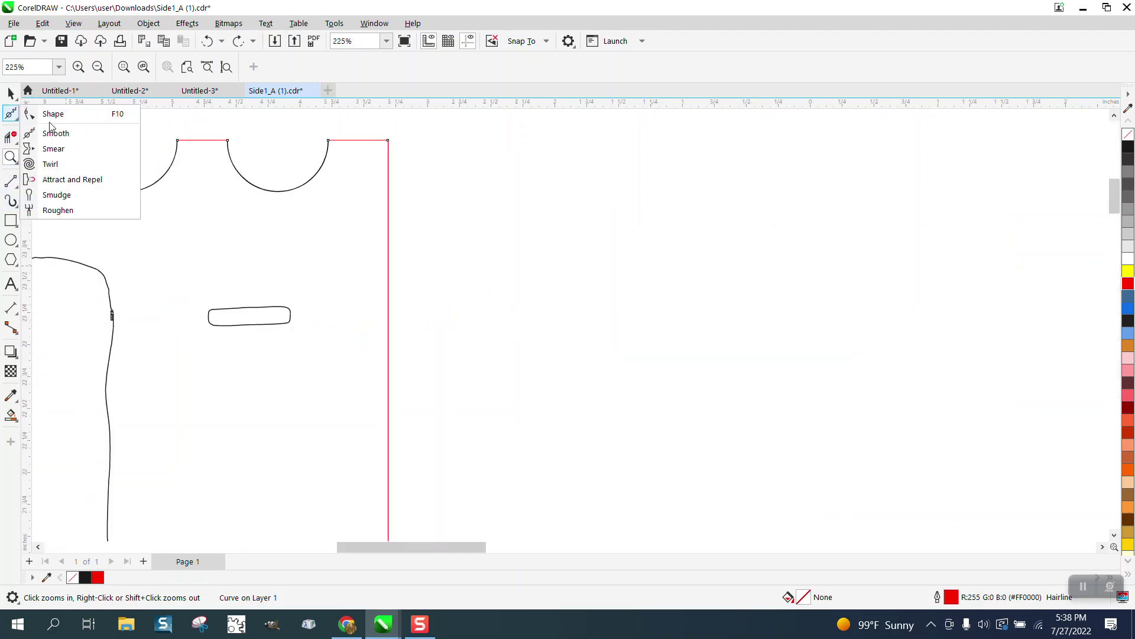
pyautogui.click(52, 115)
pyautogui.click(110, 316)
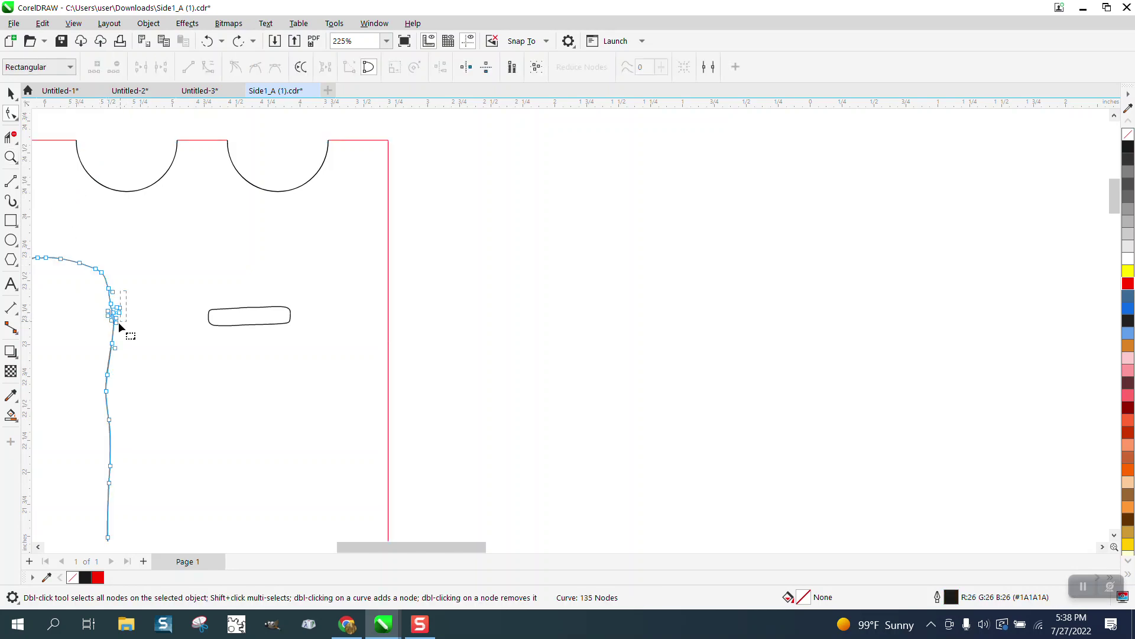
pyautogui.moveTo(90, 346); pyautogui.dragTo(93, 345)
pyautogui.press('Delete')
# Draw a rectangle over the upper slot with 0.125" height and a red outline.
pyautogui.click(12, 221)
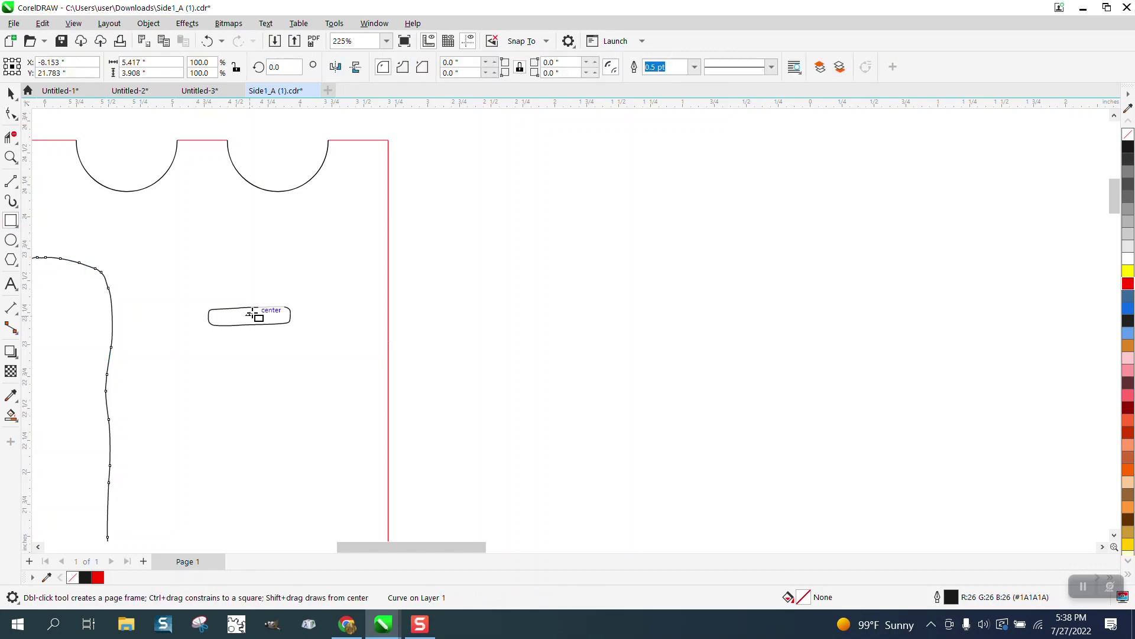
pyautogui.moveTo(211, 308); pyautogui.dragTo(289, 324)
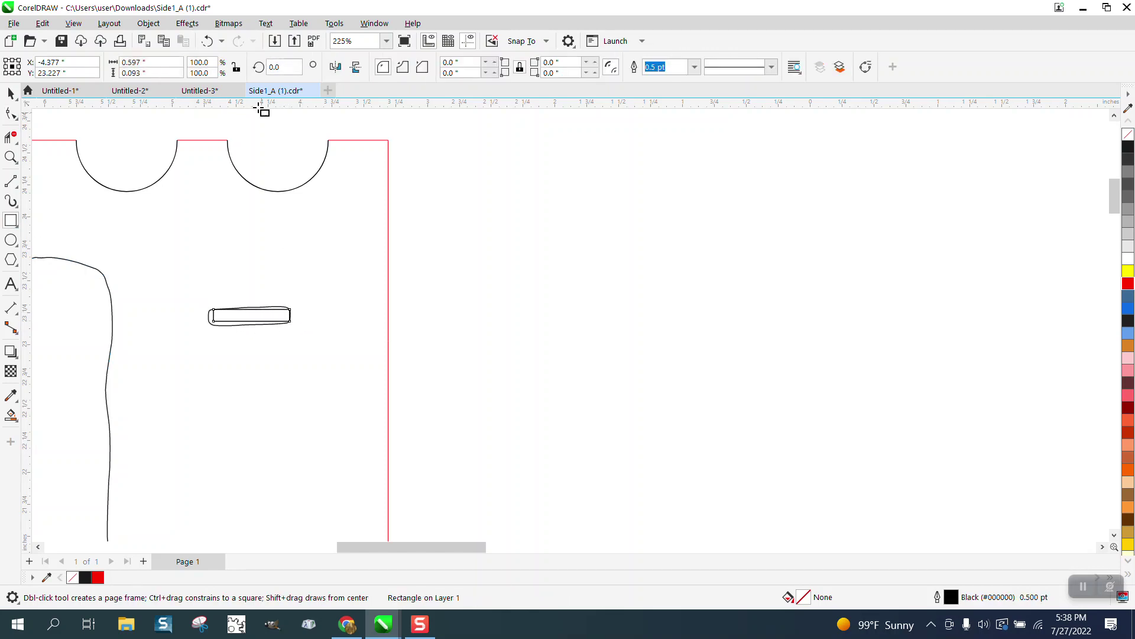
pyautogui.click(170, 71)
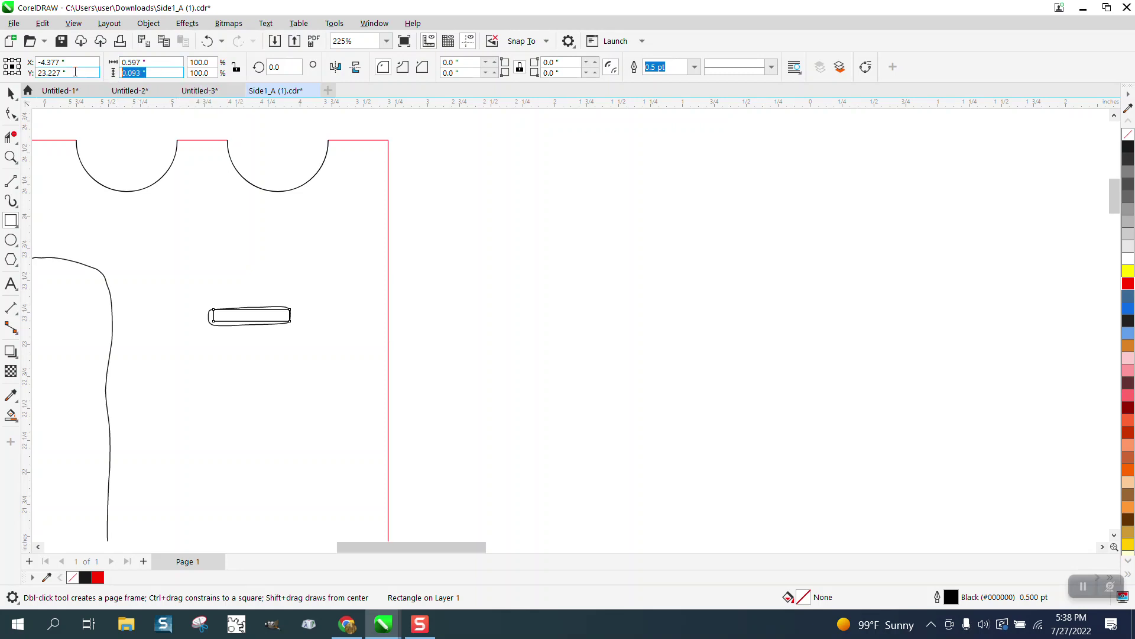
pyautogui.press('BackSpace')
pyautogui.write('.125')
pyautogui.press('Return')
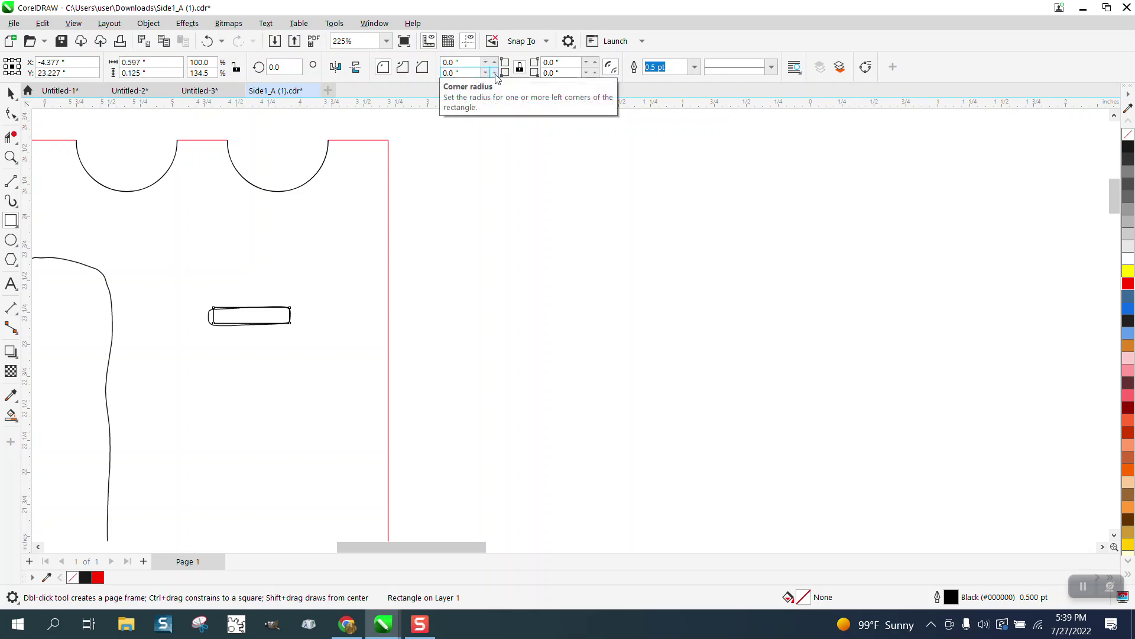
pyautogui.rightClick(1128, 283)
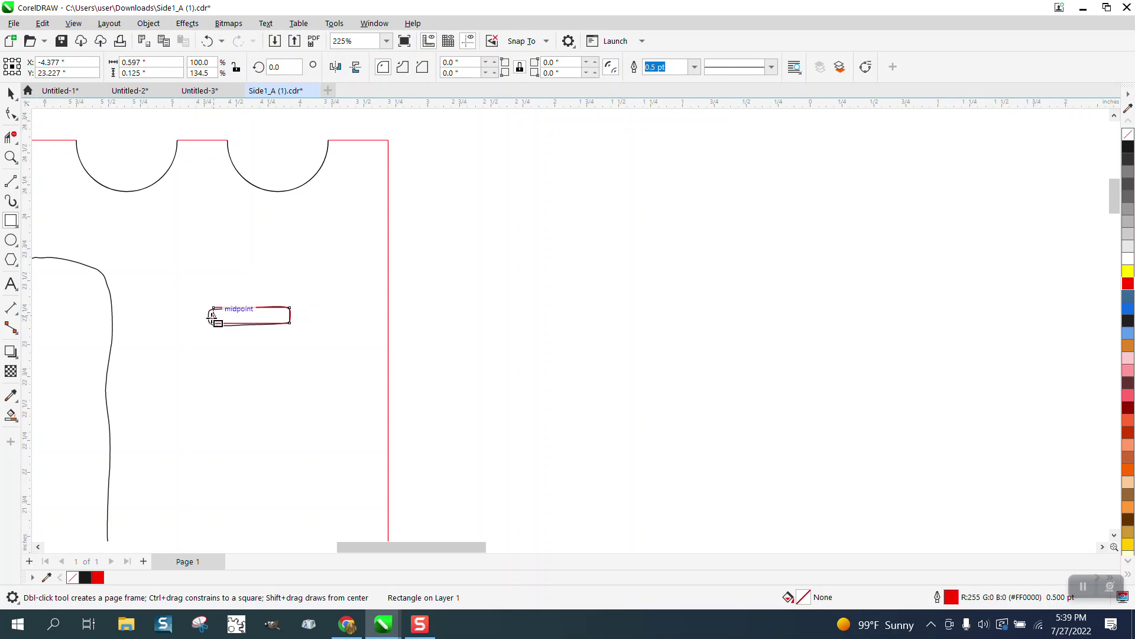
# Shift the red rectangle onto the traced slot and widen it to 0.633".
pyautogui.click(11, 156)
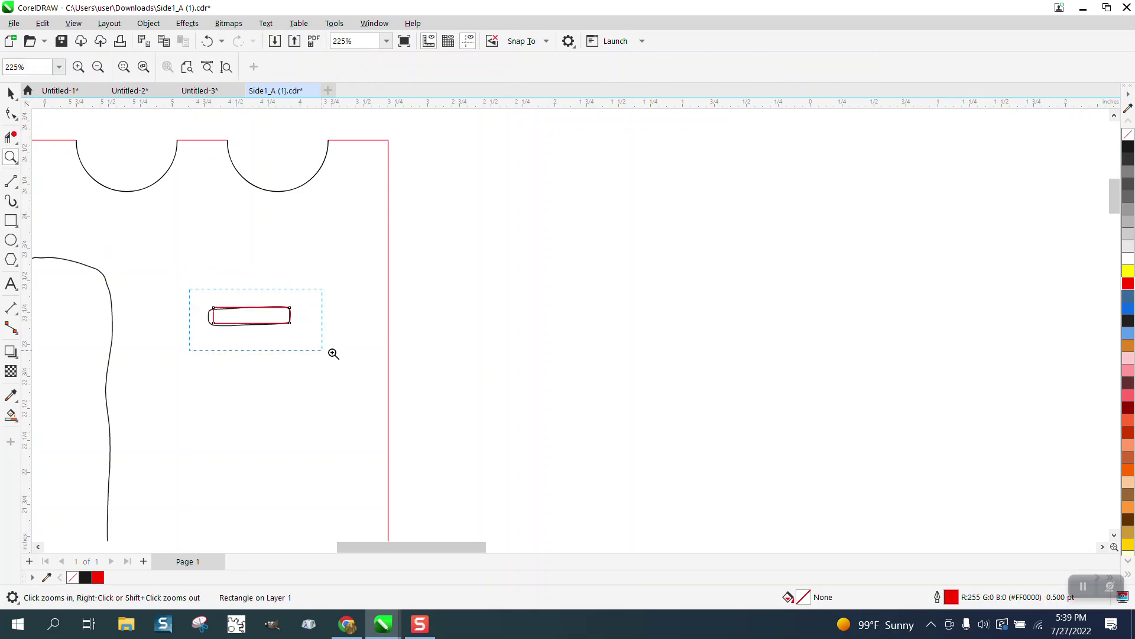
pyautogui.moveTo(333, 353); pyautogui.dragTo(410, 354)
pyautogui.click(11, 93)
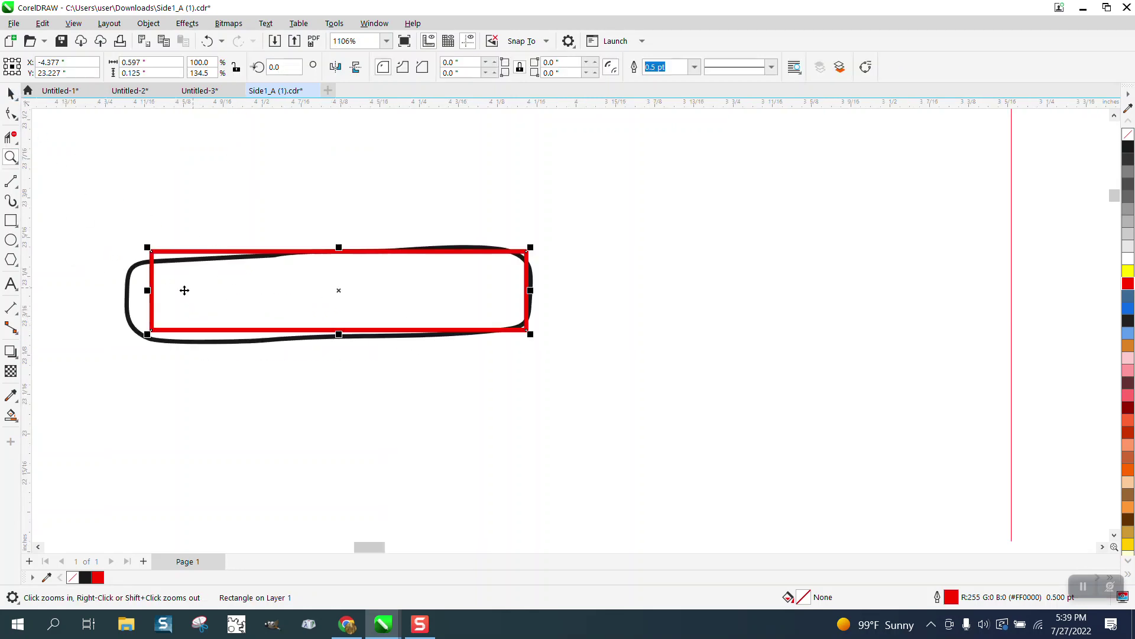
pyautogui.moveTo(147, 299); pyautogui.dragTo(127, 299)
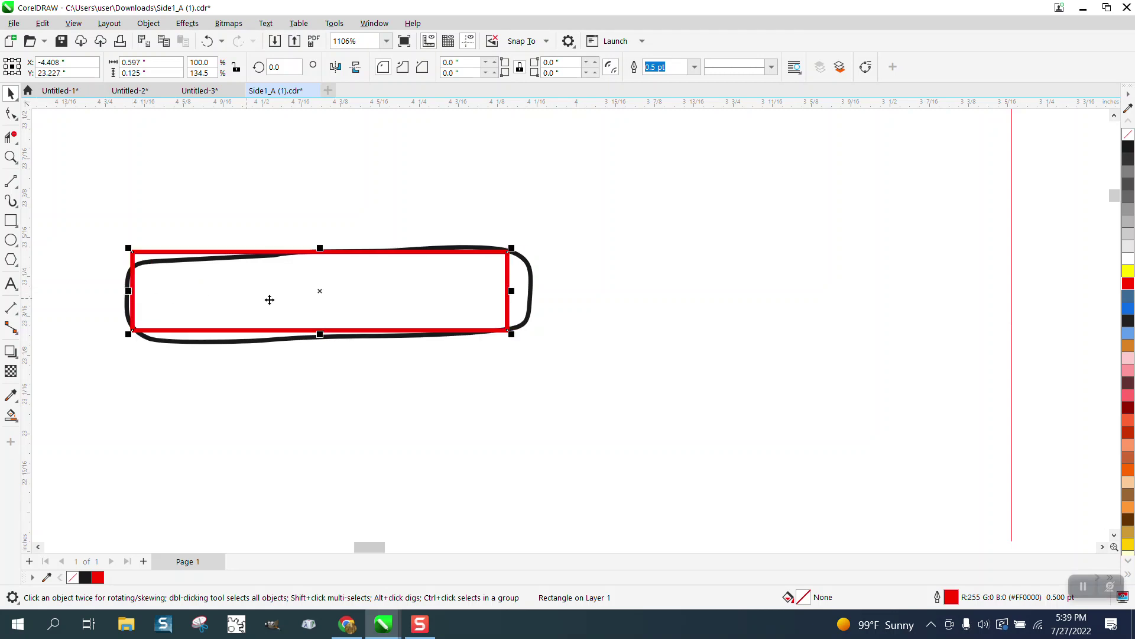
pyautogui.moveTo(513, 291); pyautogui.dragTo(534, 291)
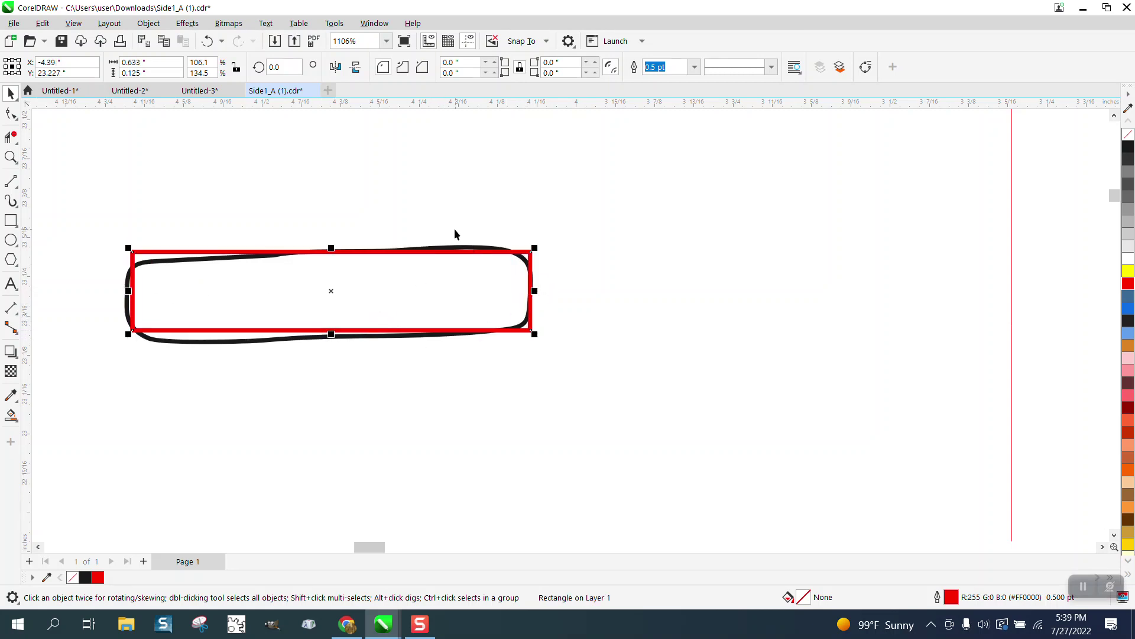
# Round the rectangle's corners with a 0.05" radius.
pyautogui.click(495, 62)
pyautogui.click(494, 62)
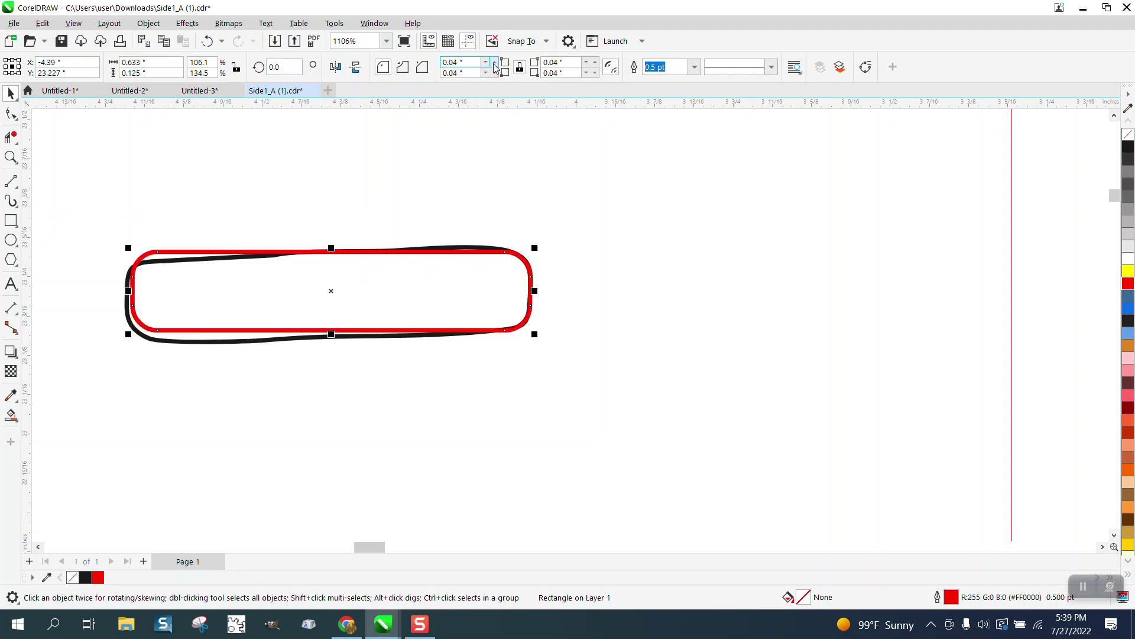
pyautogui.click(495, 62)
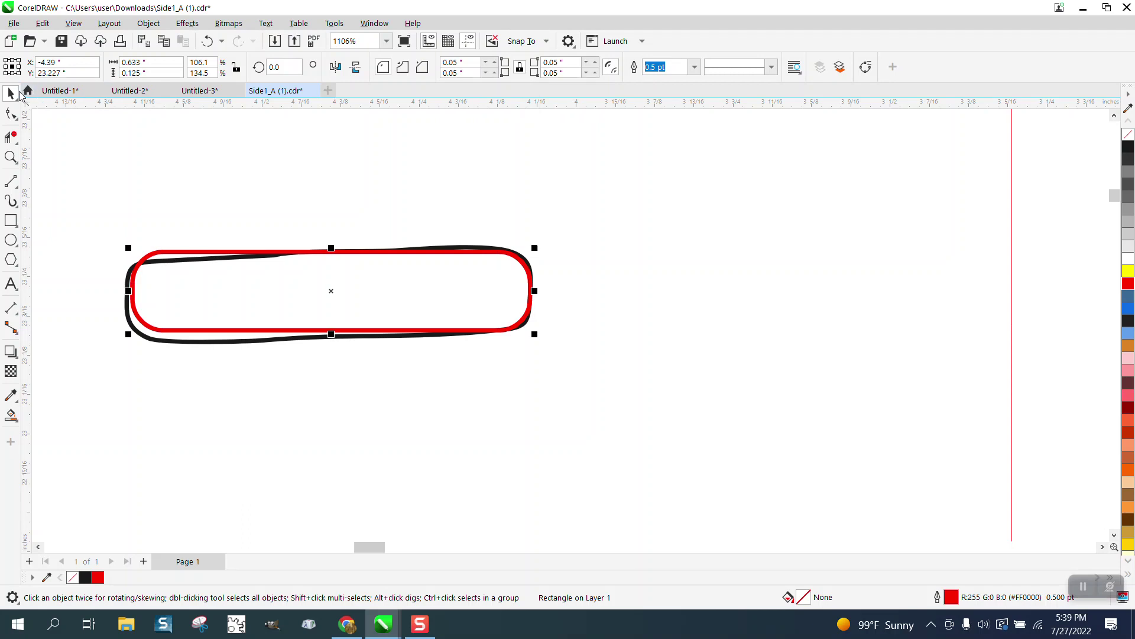
pyautogui.scroll(-5, 406, 187)
pyautogui.scroll(-2, 412, 190)
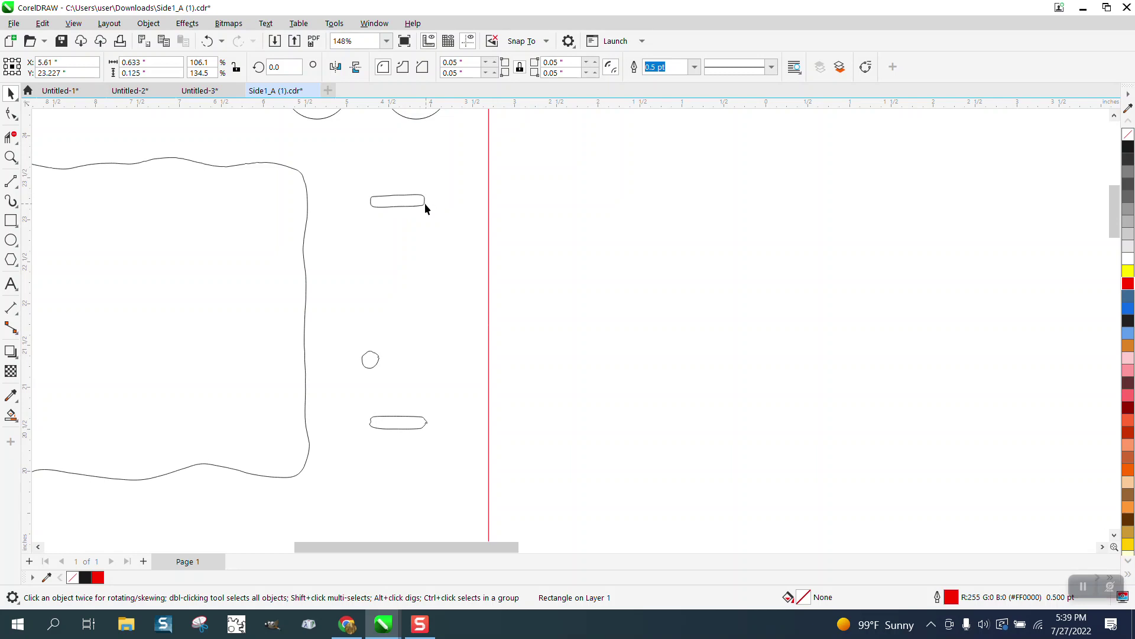
# Delete the black traced upper slot and move the red rounded slot into its place.
pyautogui.click(425, 207)
pyautogui.moveTo(330, 244); pyautogui.dragTo(327, 244)
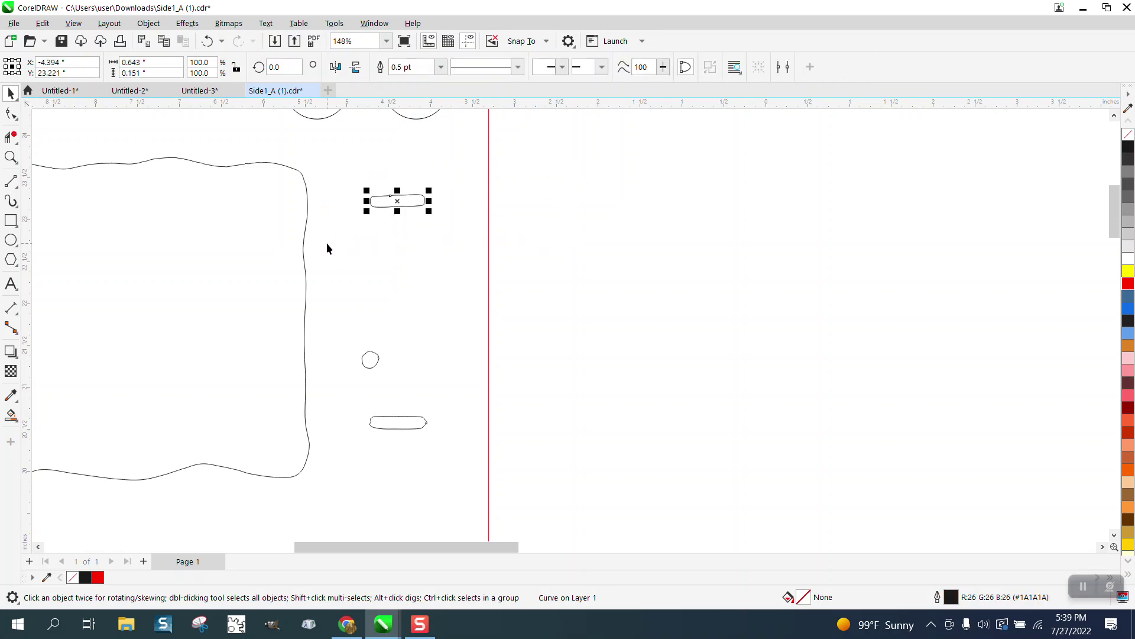
pyautogui.press('Delete')
pyautogui.scroll(-1, 328, 244)
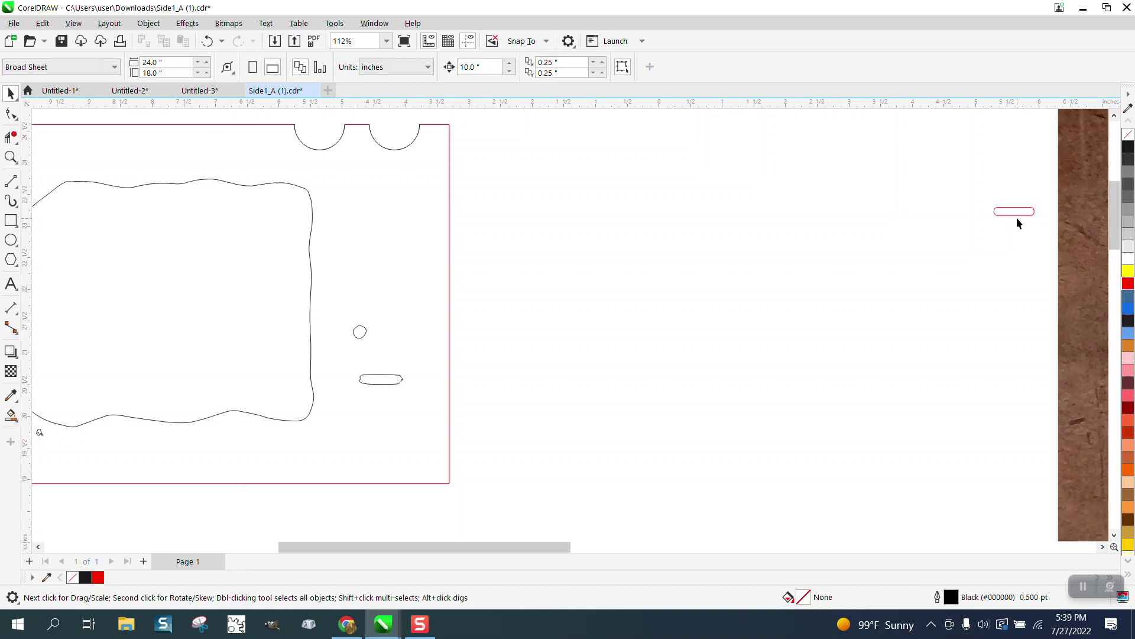
pyautogui.click(1017, 214)
pyautogui.moveTo(1016, 214); pyautogui.dragTo(383, 214)
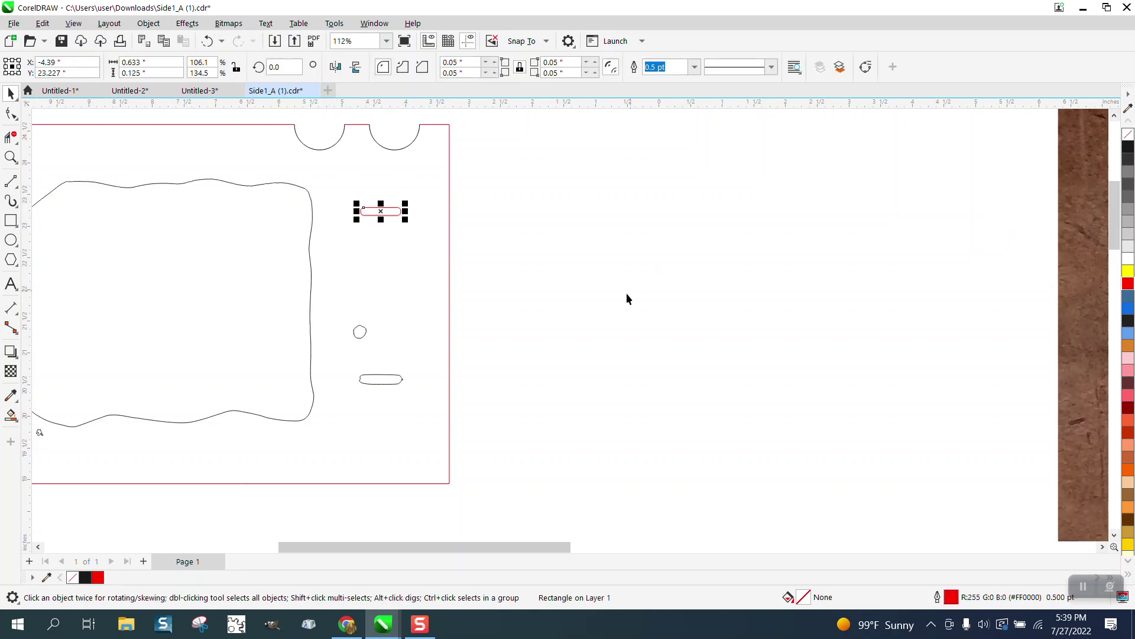
# Replace the black traced lower slot with a copy of the red rounded slot.
pyautogui.click(396, 381)
pyautogui.moveTo(512, 178); pyautogui.dragTo(381, 381)
pyautogui.hotkey('shift', 'Right')
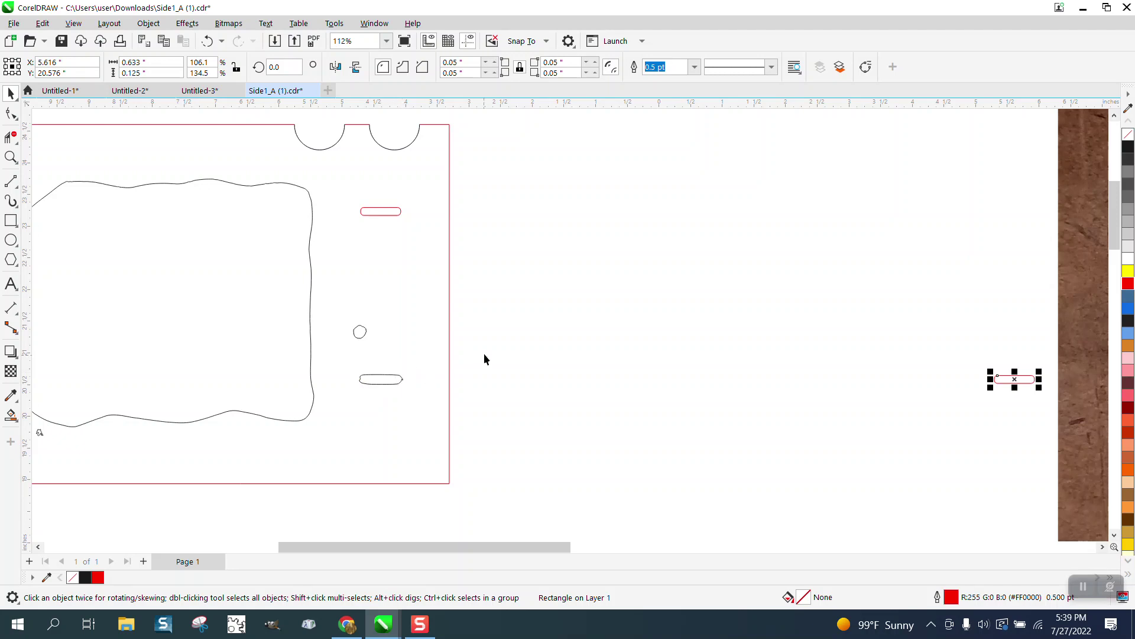
pyautogui.moveTo(485, 355); pyautogui.dragTo(335, 412)
pyautogui.press('Delete')
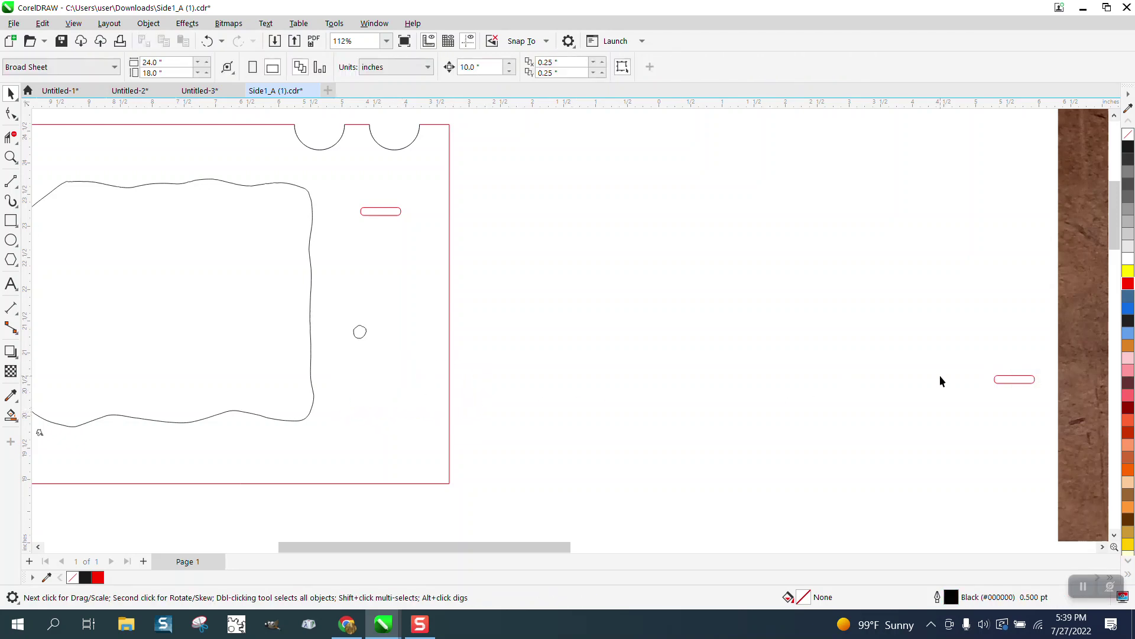
pyautogui.click(1010, 382)
pyautogui.hotkey('shift', 'Left')
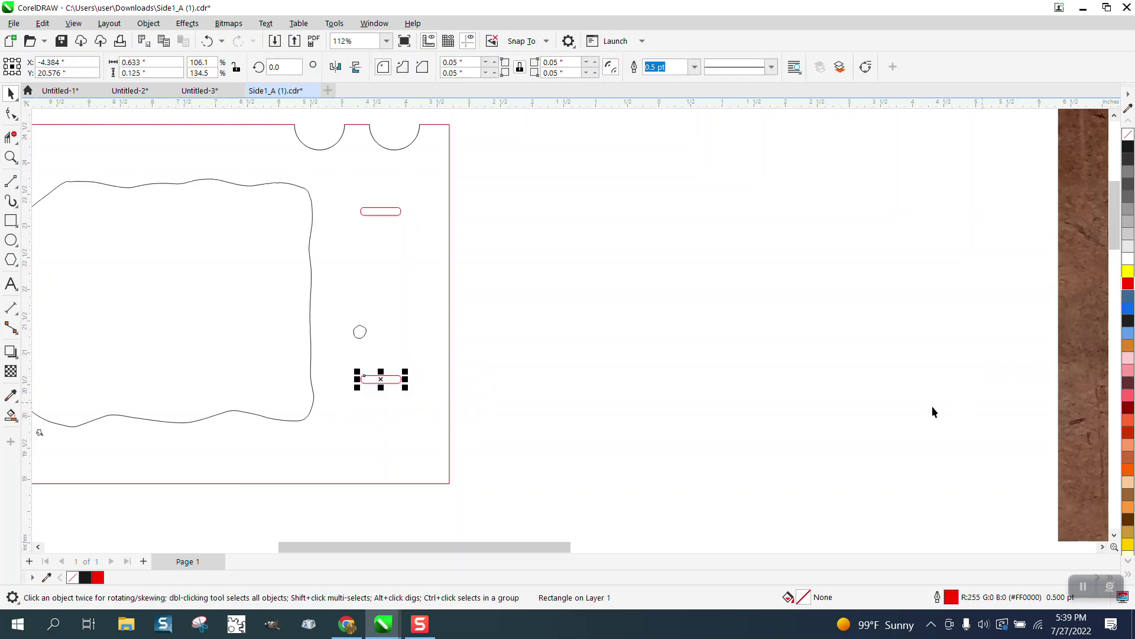
# Draw a trial circle over the small traced hole, then delete it.
pyautogui.click(11, 157)
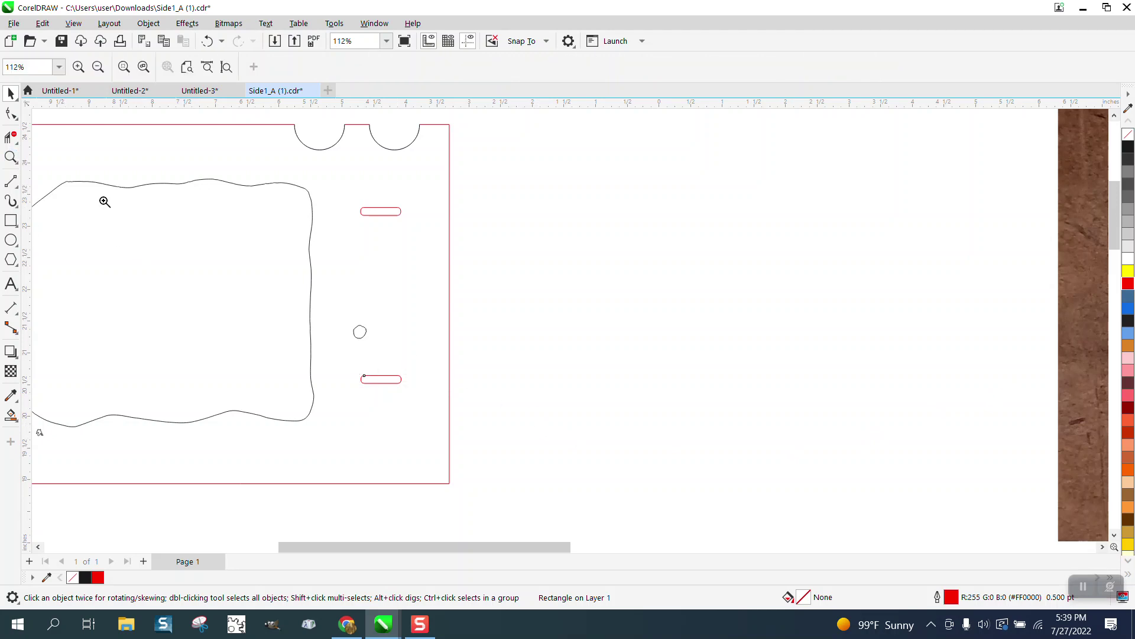
pyautogui.moveTo(314, 305); pyautogui.dragTo(444, 356)
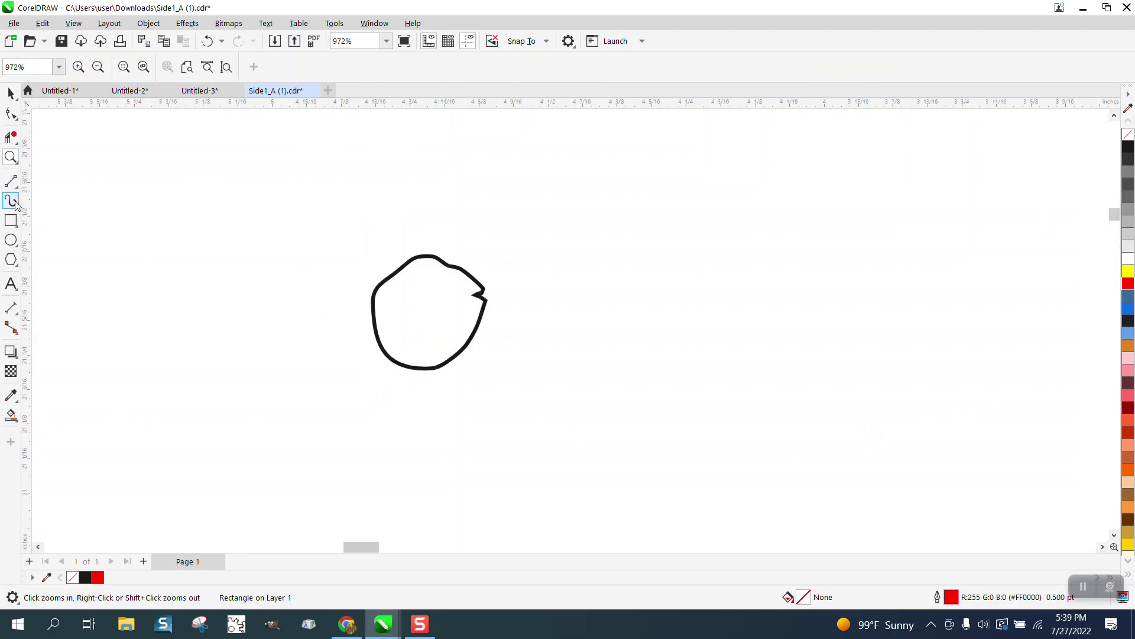
pyautogui.click(10, 239)
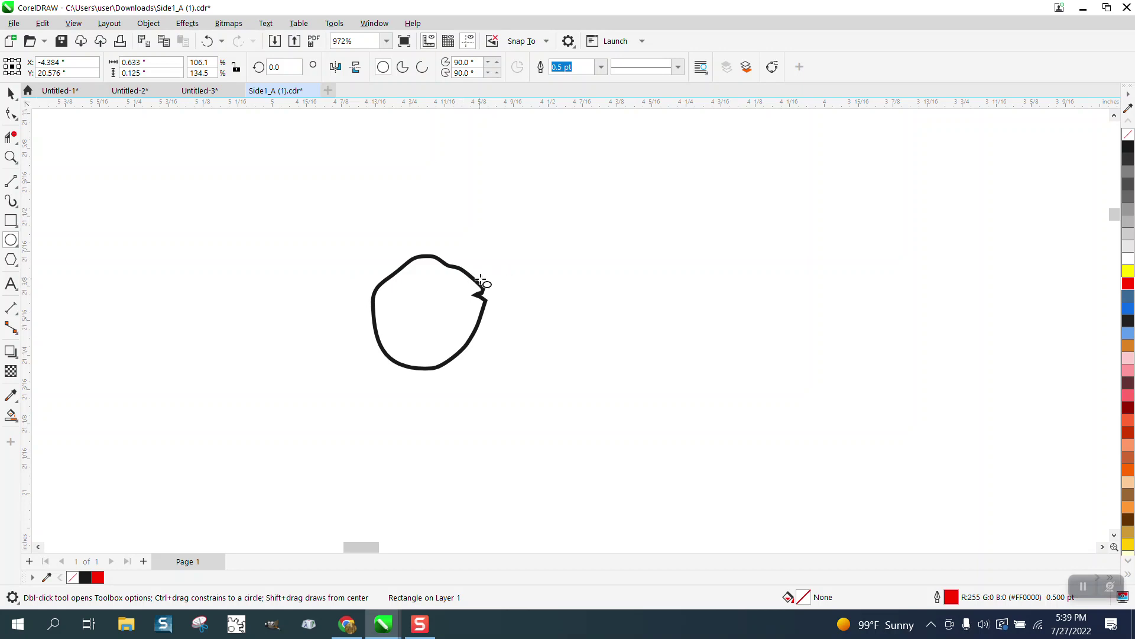
pyautogui.moveTo(613, 268); pyautogui.dragTo(502, 377)
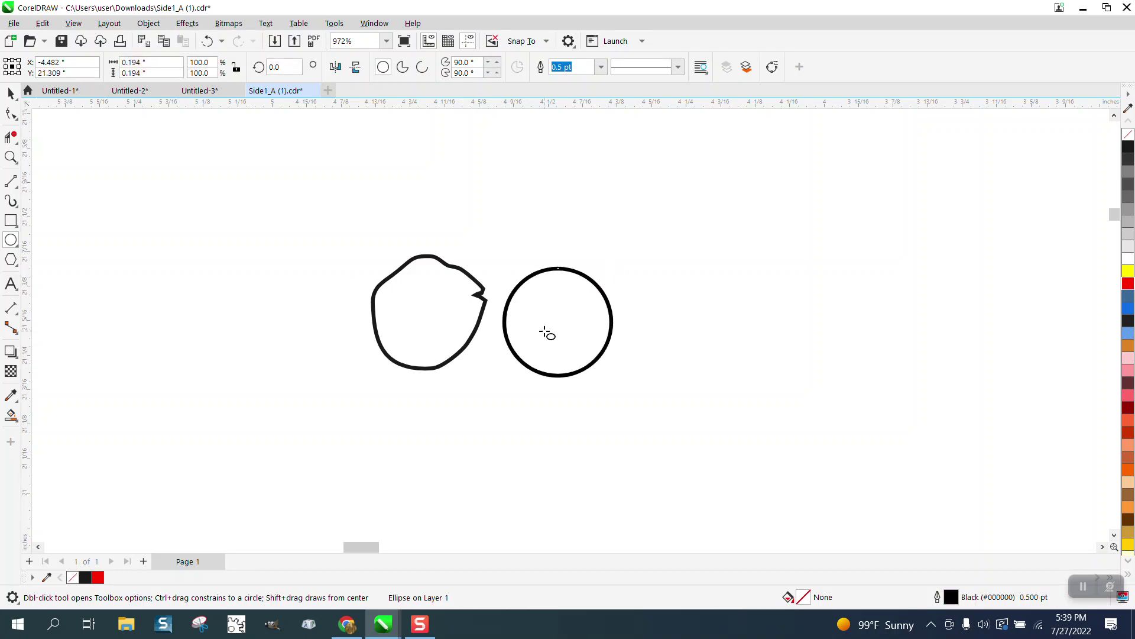
pyautogui.click(11, 94)
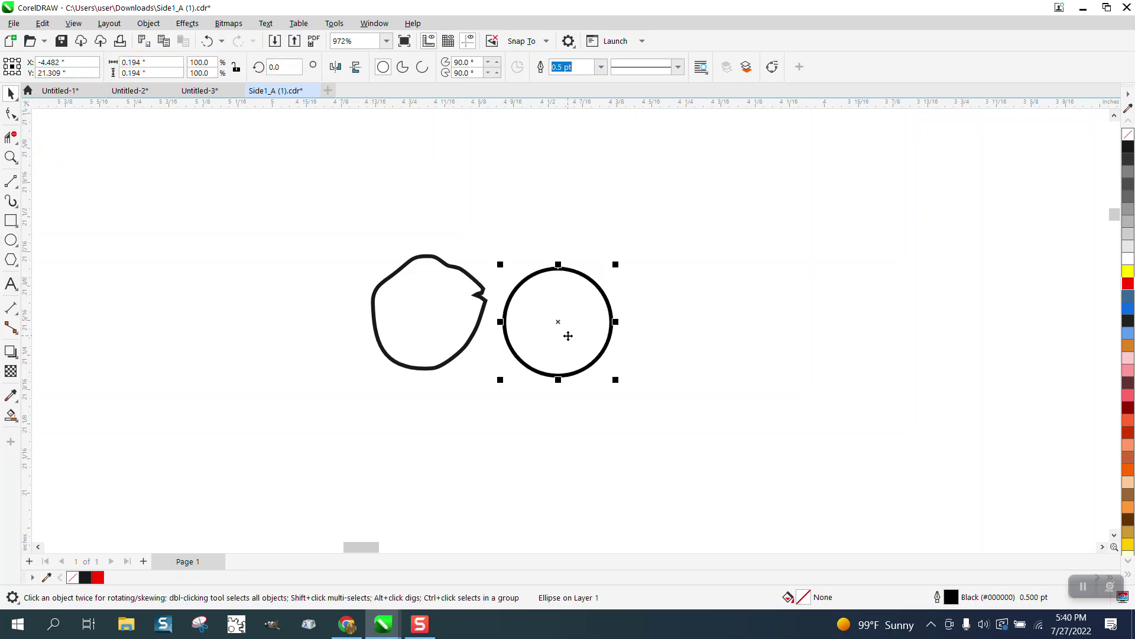
pyautogui.moveTo(566, 324); pyautogui.dragTo(430, 312)
pyautogui.scroll(-5, 328, 310)
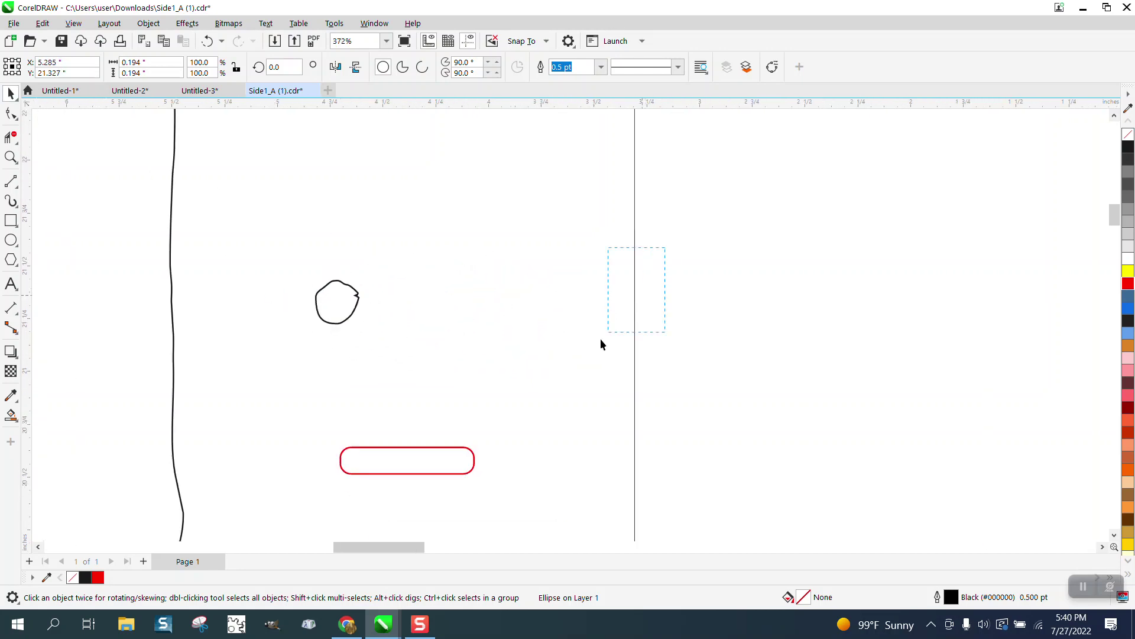
pyautogui.moveTo(600, 339); pyautogui.dragTo(293, 388)
pyautogui.press('Delete')
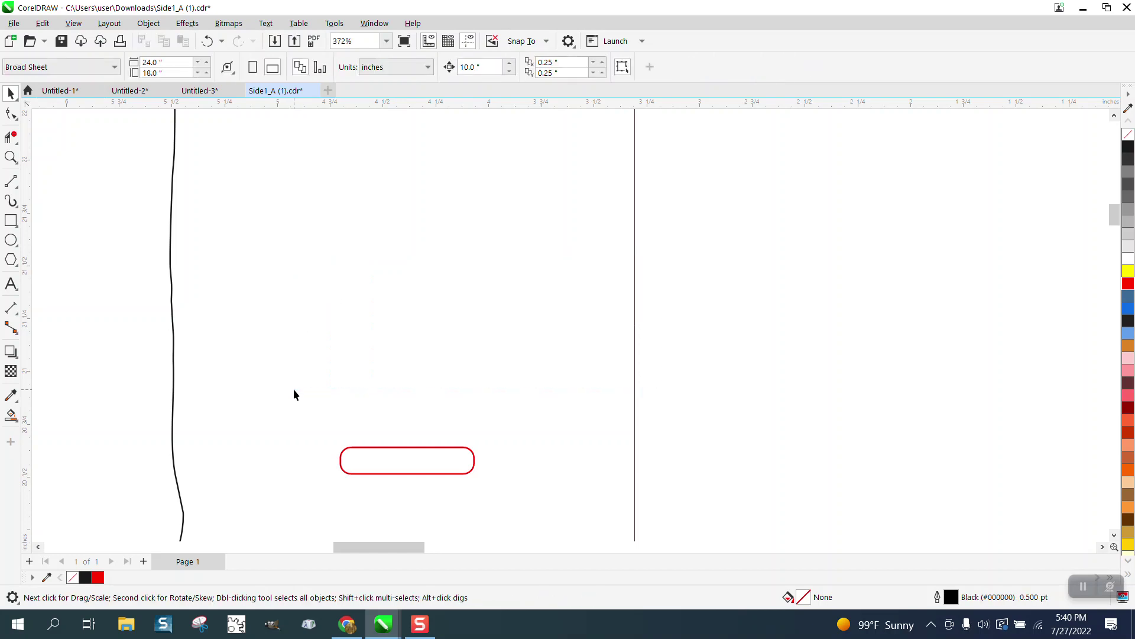
# Line the small round hole up between the two slots.
pyautogui.scroll(-6, 293, 389)
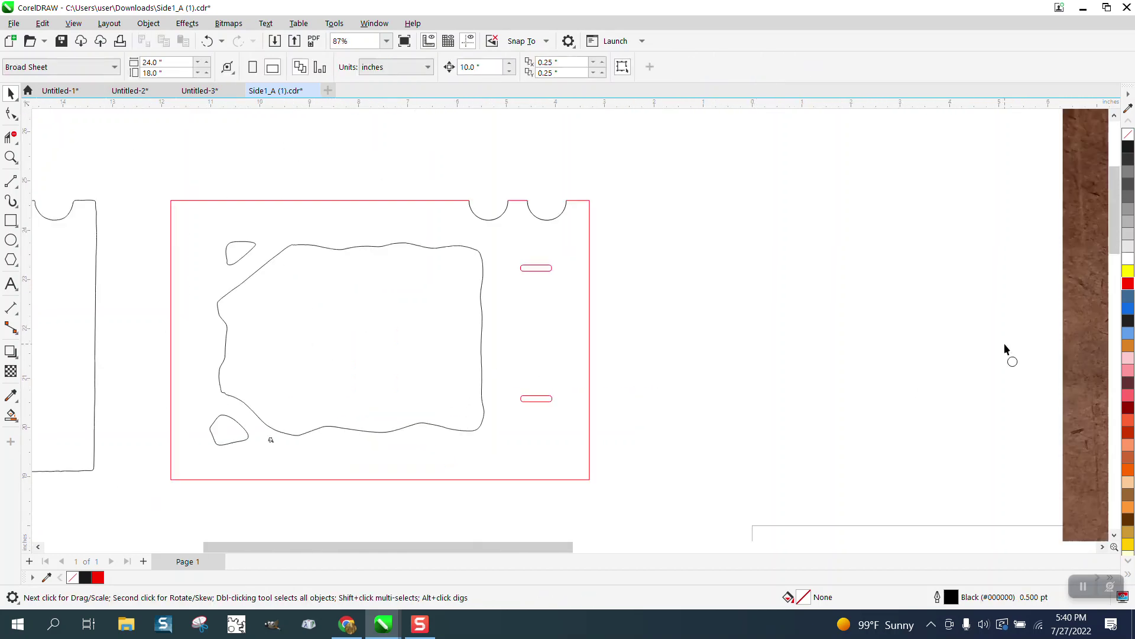
pyautogui.moveTo(1036, 392); pyautogui.dragTo(1036, 392)
pyautogui.hotkey('ctrl', 'z')
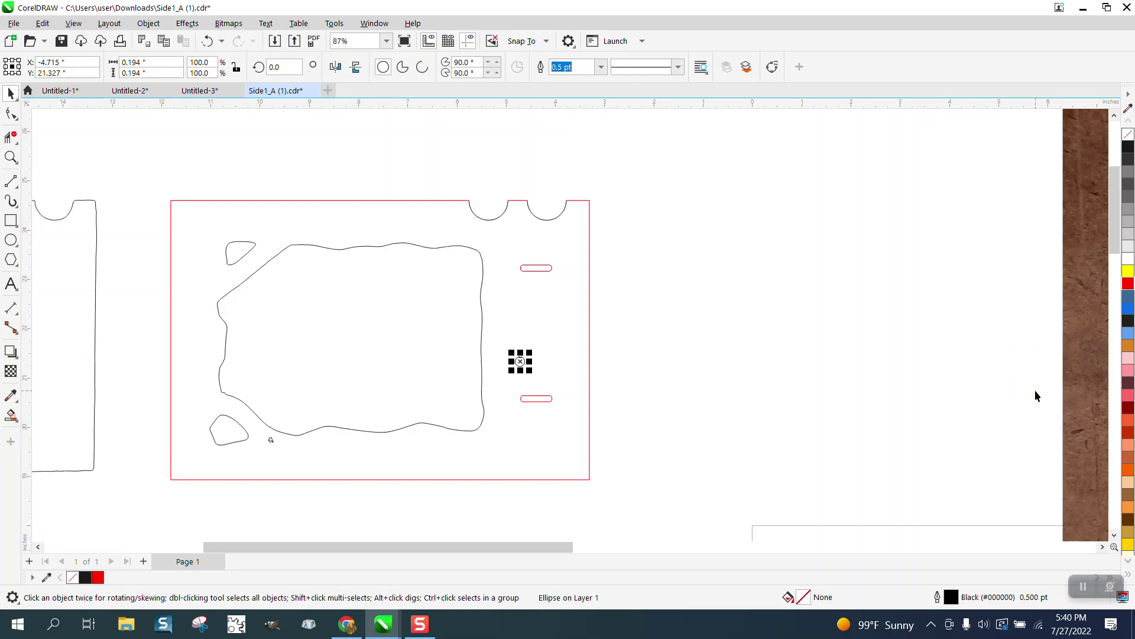
# Delete the stray speck inside the frame.
pyautogui.scroll(-1, 619, 327)
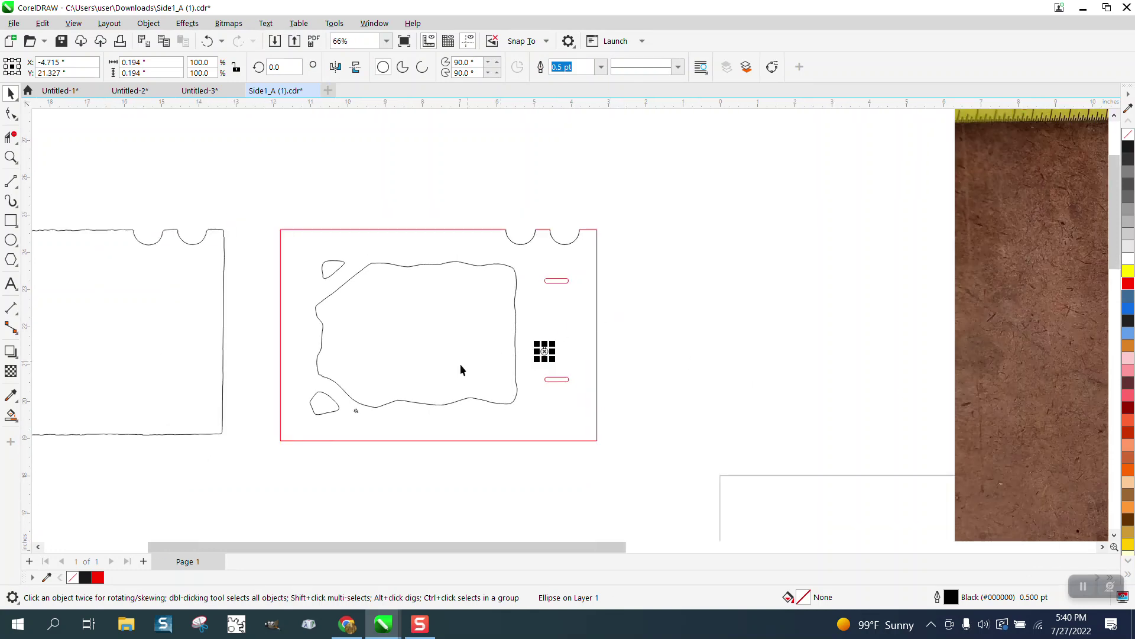
pyautogui.moveTo(370, 459); pyautogui.dragTo(354, 398)
pyautogui.press('Delete')
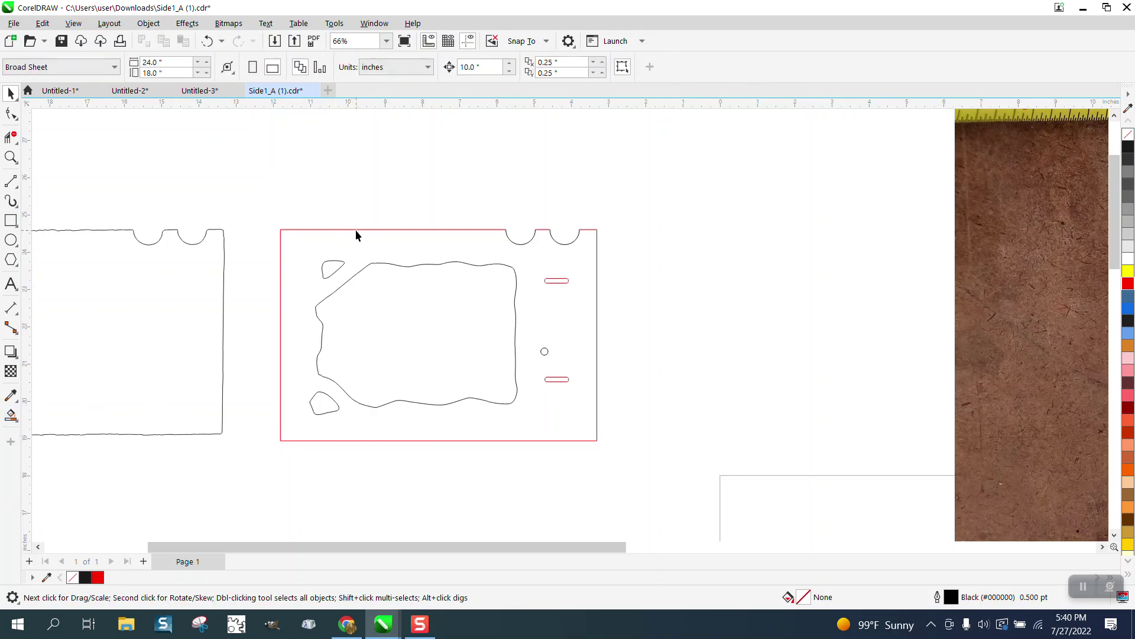
# Undo the accidental border move and set the Smart Fill colour to blue.
pyautogui.moveTo(356, 231); pyautogui.dragTo(363, 275)
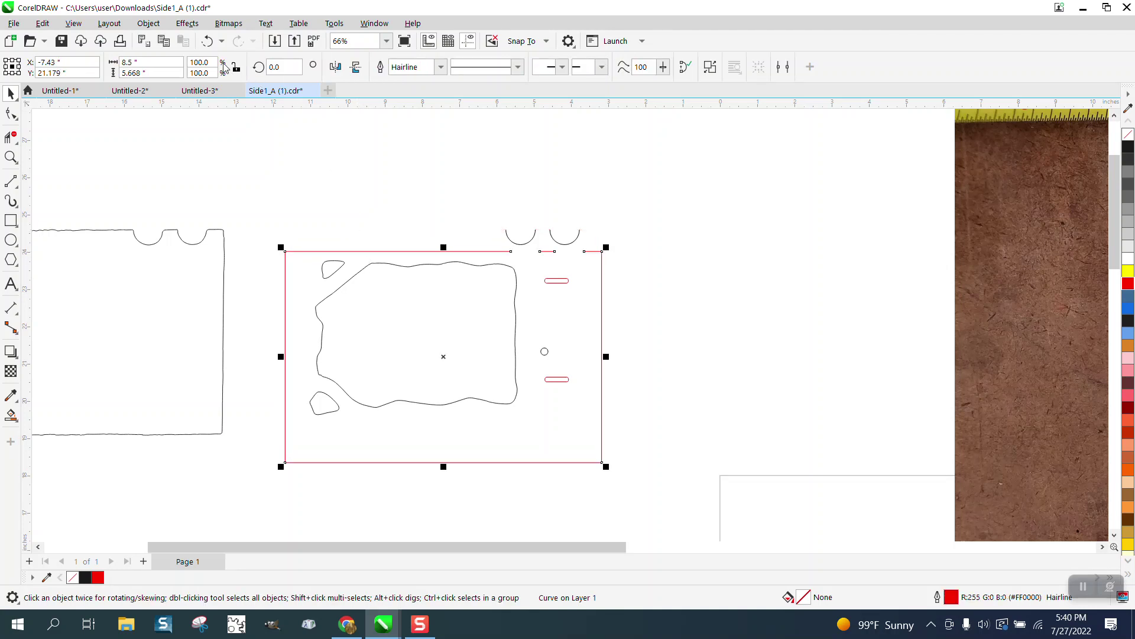
pyautogui.click(207, 41)
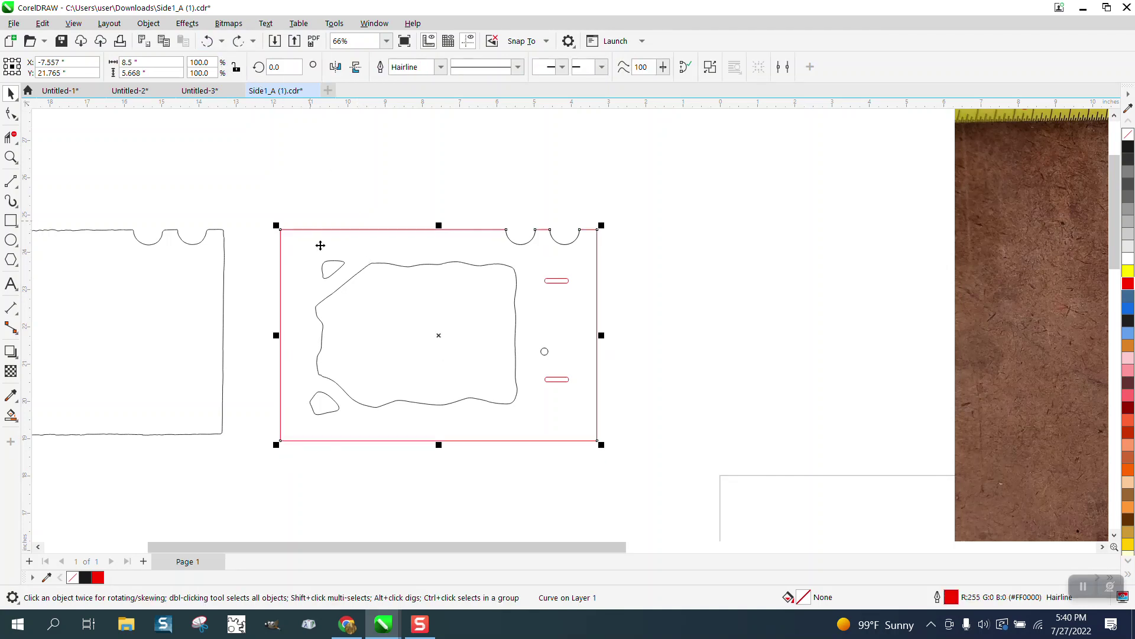
pyautogui.click(10, 415)
pyautogui.click(160, 67)
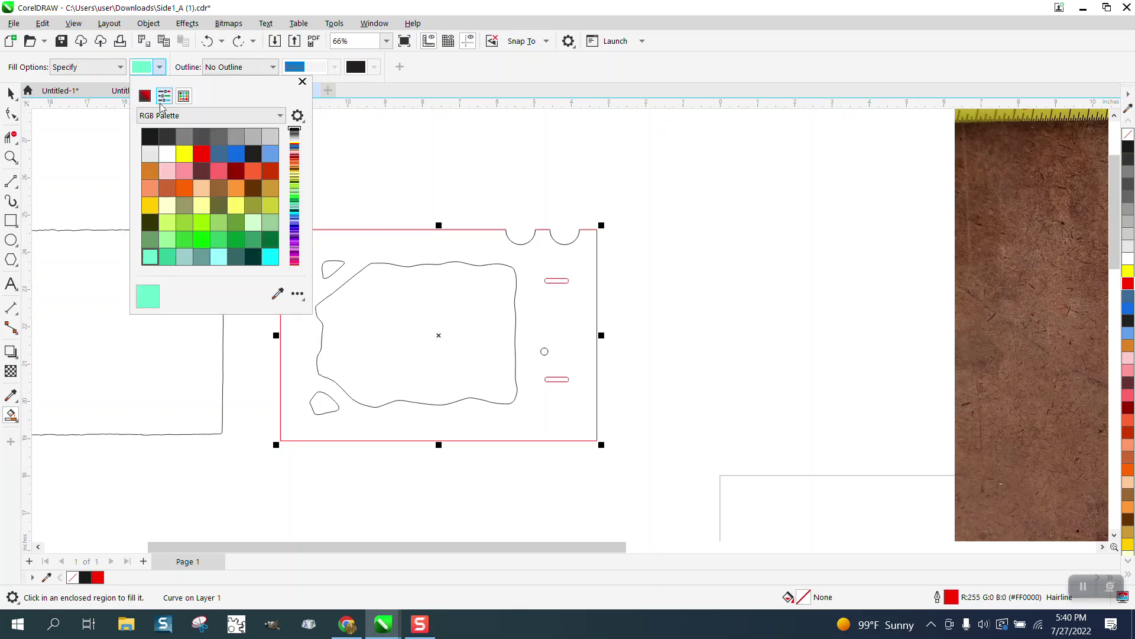
pyautogui.click(236, 155)
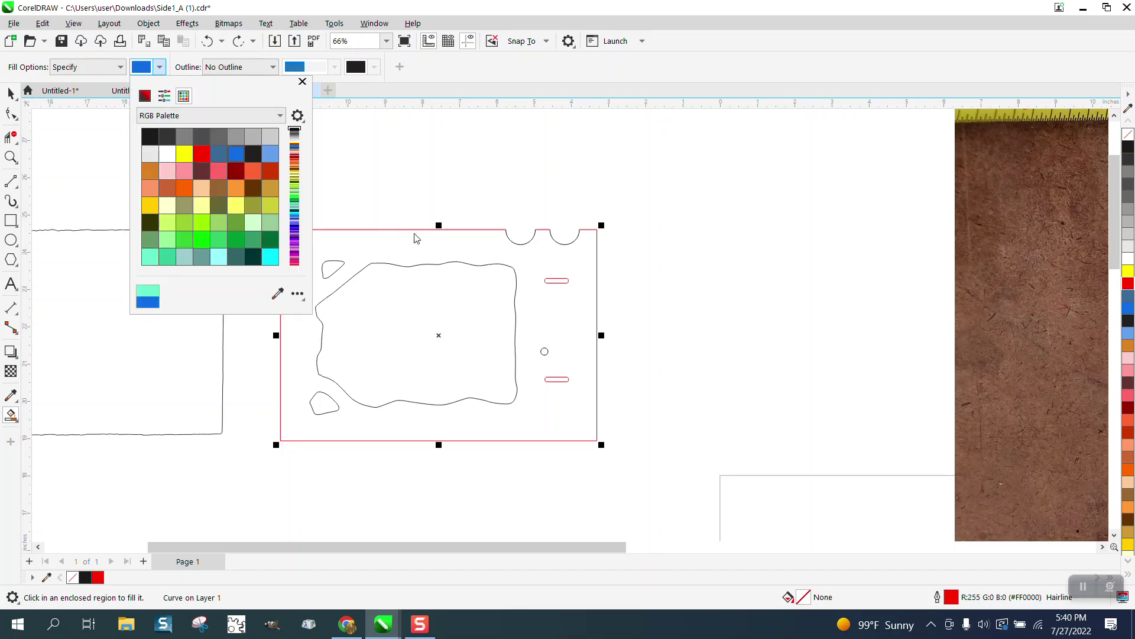
pyautogui.click(419, 242)
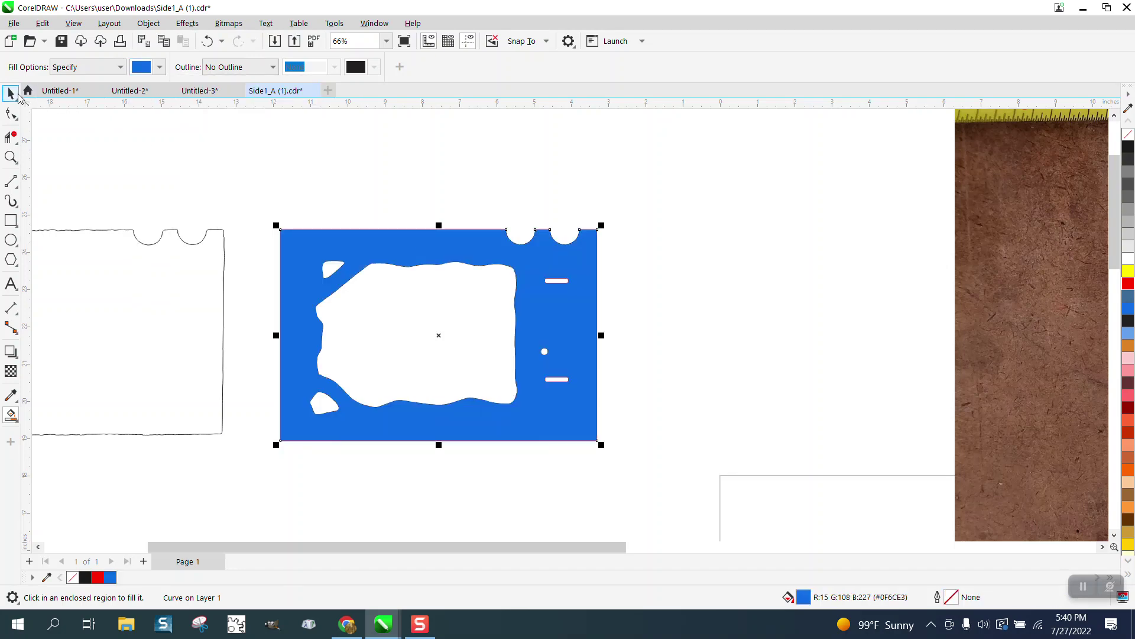
# Fill the frame area with blue and drag the red border rectangle aside.
pyautogui.click(11, 93)
pyautogui.scroll(-1, 296, 230)
pyautogui.moveTo(395, 297); pyautogui.dragTo(616, 249)
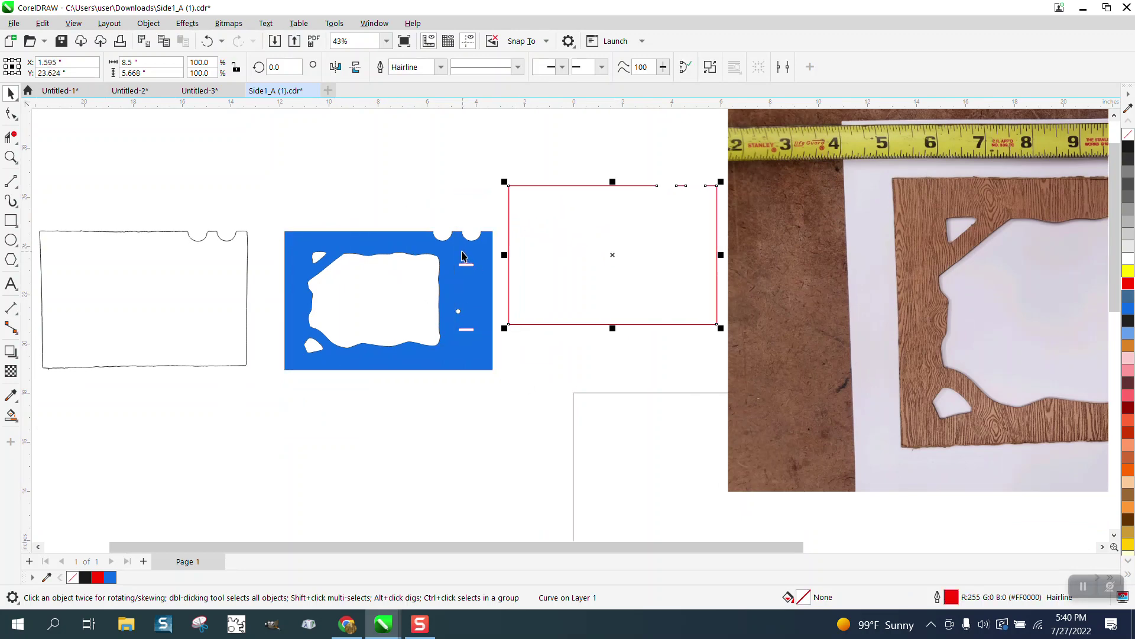
# Move the blue shape below the originals, remove its fill and give it a red hairline outline.
pyautogui.moveTo(462, 256); pyautogui.dragTo(451, 431)
pyautogui.scroll(-1, 381, 179)
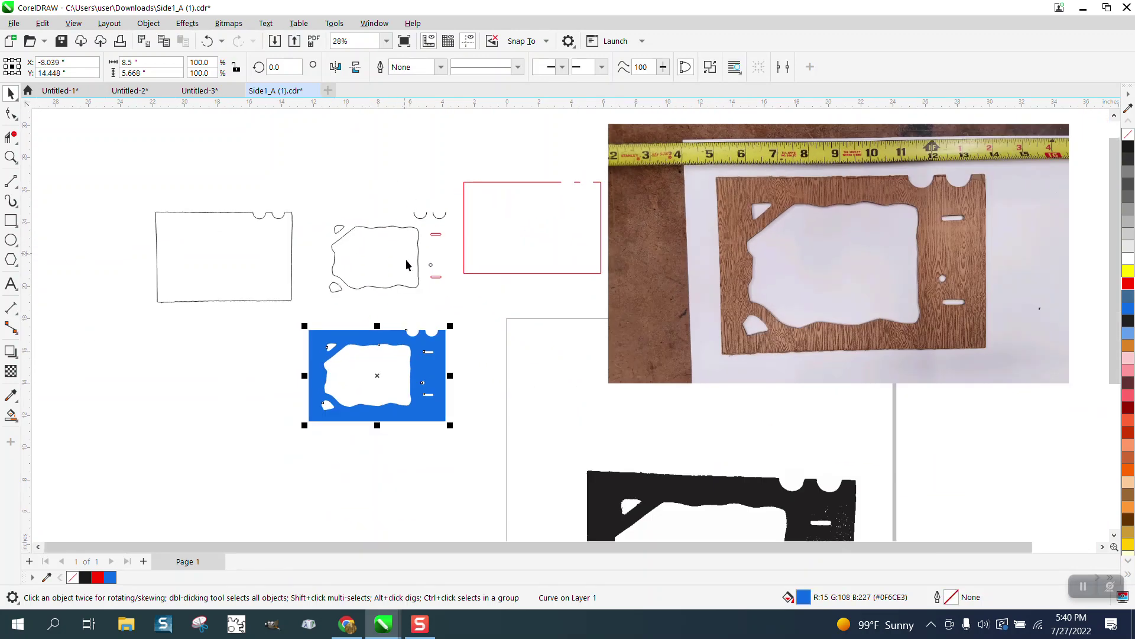
pyautogui.click(1128, 135)
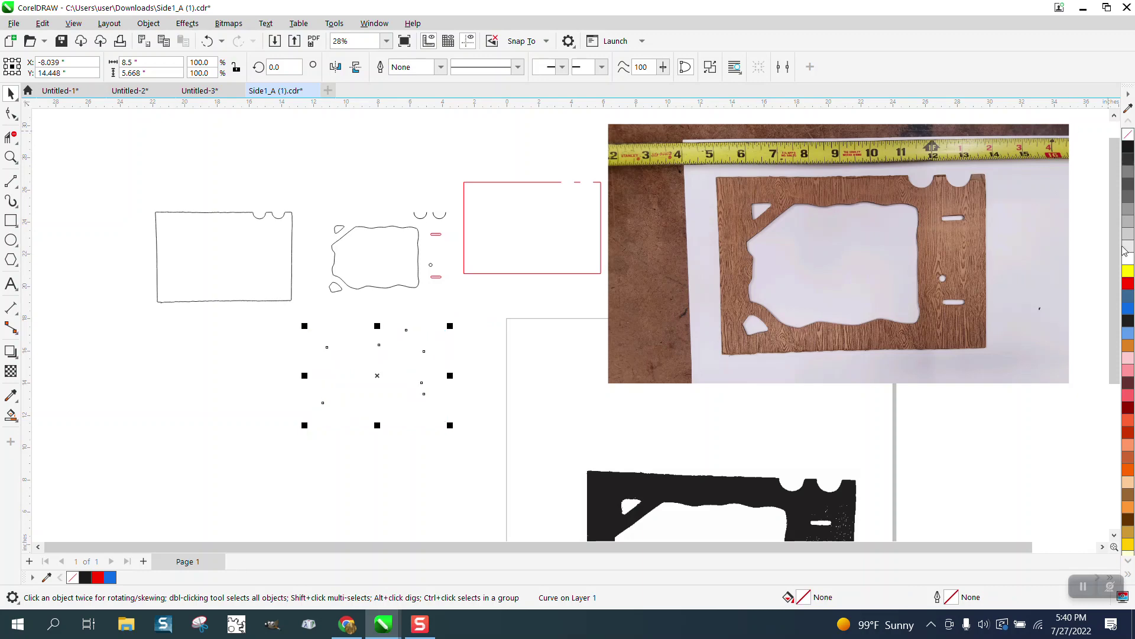
pyautogui.rightClick(1128, 283)
pyautogui.click(440, 66)
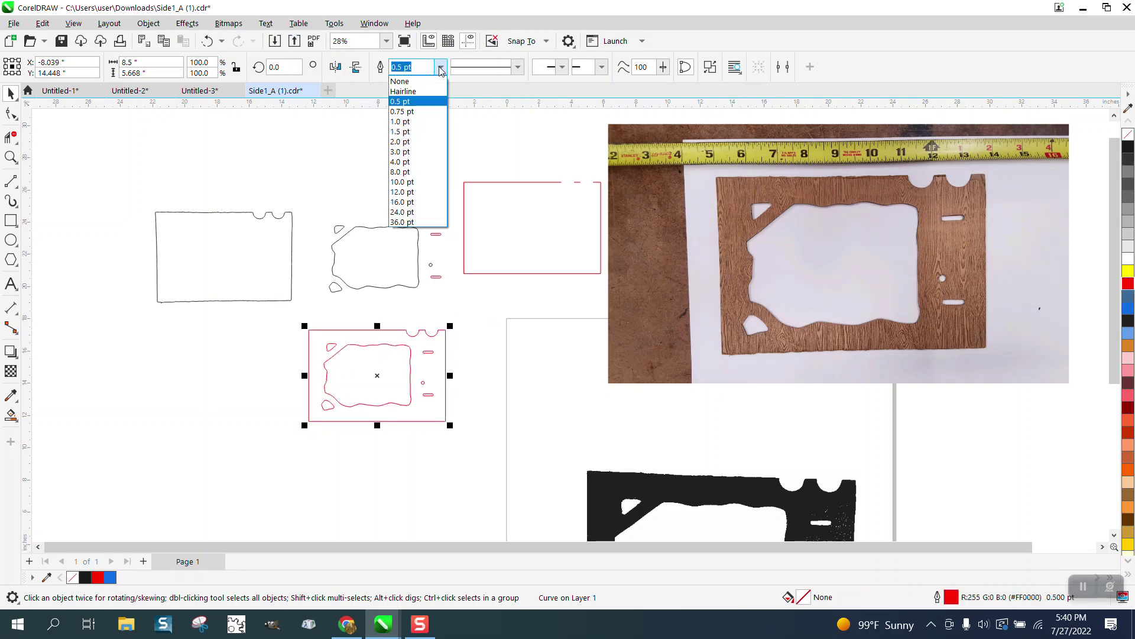
pyautogui.click(410, 92)
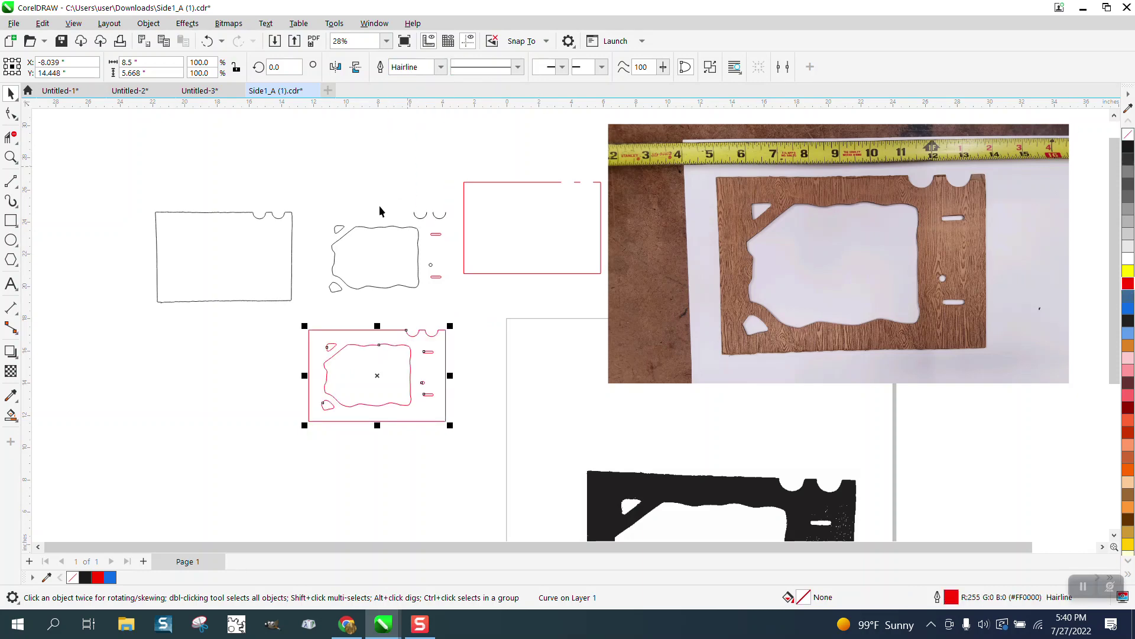
pyautogui.click(11, 157)
pyautogui.moveTo(254, 299); pyautogui.dragTo(581, 425)
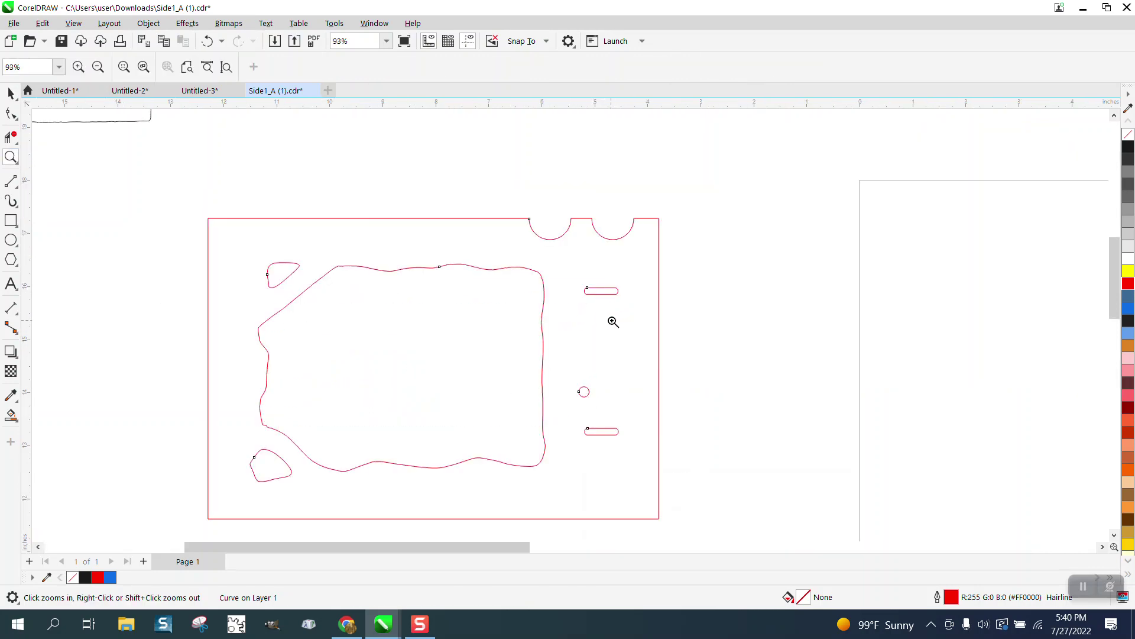
pyautogui.scroll(-2, 347, 292)
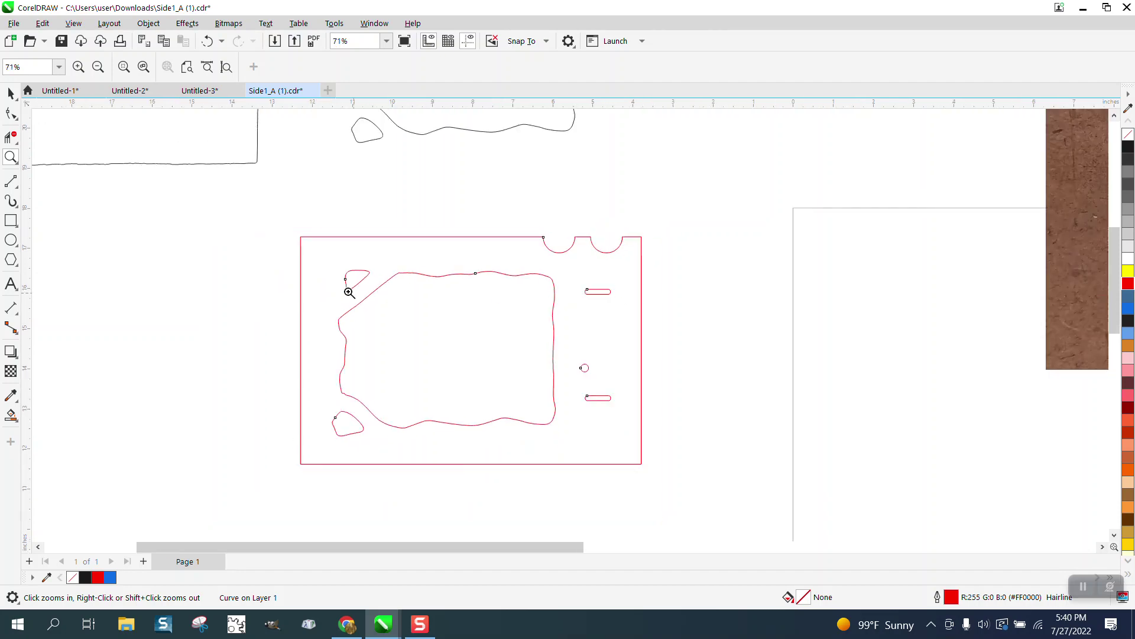
pyautogui.scroll(-4, 314, 261)
pyautogui.scroll(-2, 313, 267)
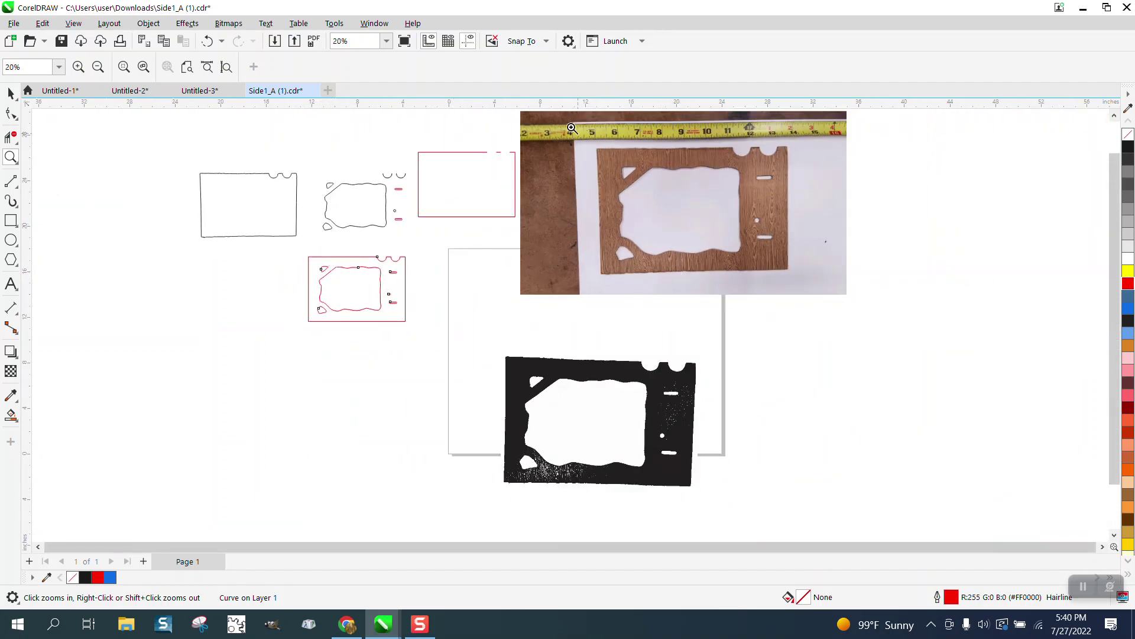
pyautogui.scroll(3, 811, 270)
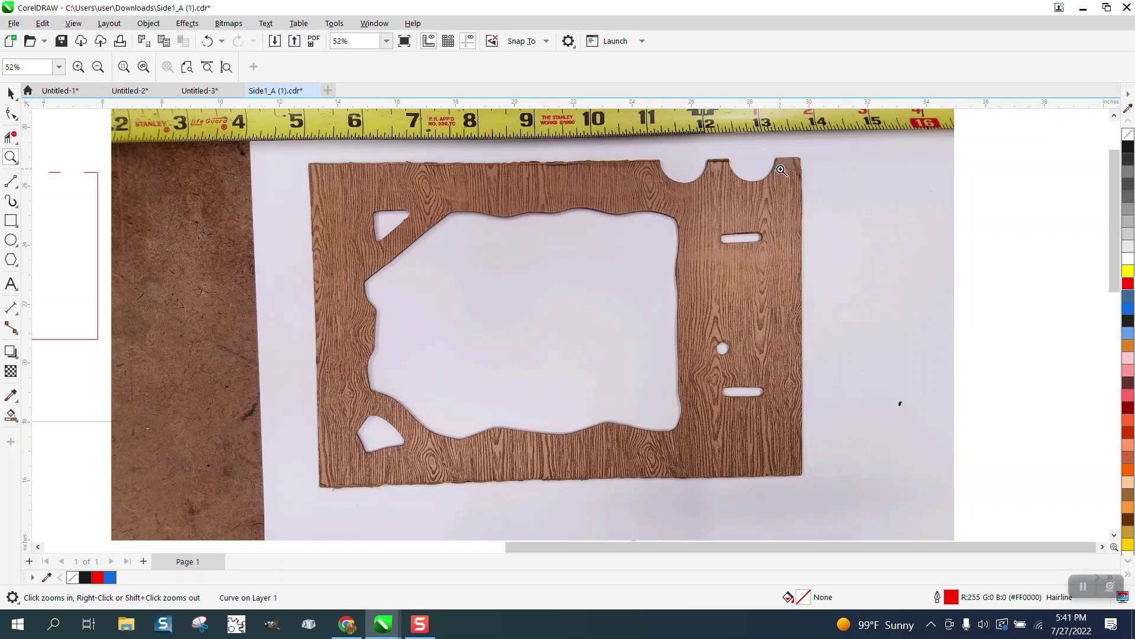
pyautogui.scroll(5, 349, 177)
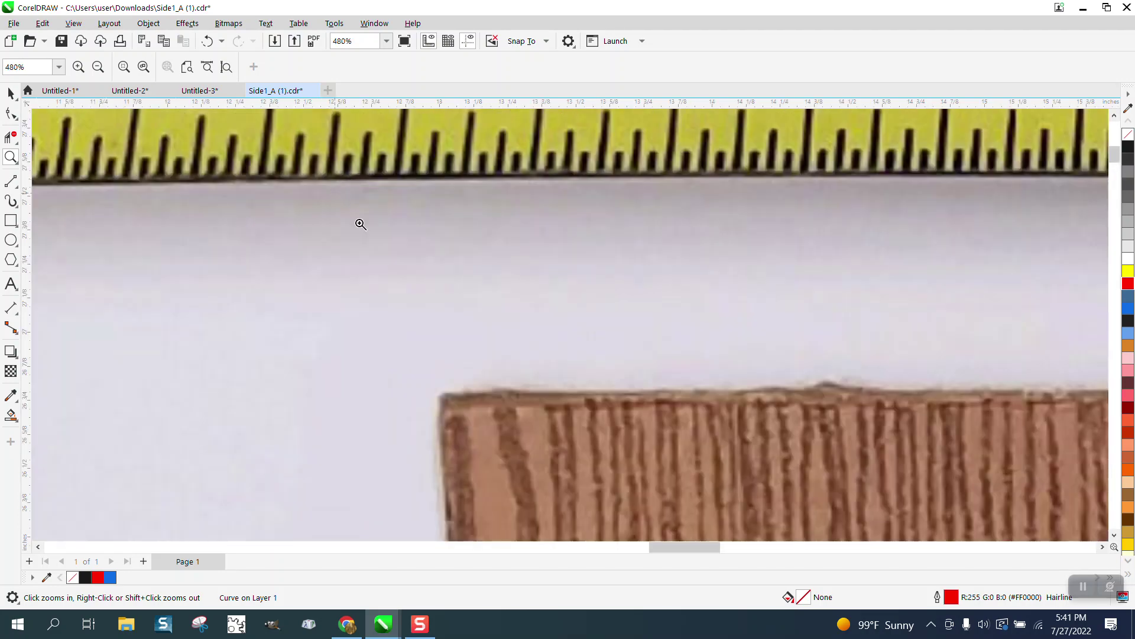
pyautogui.scroll(-2, 433, 249)
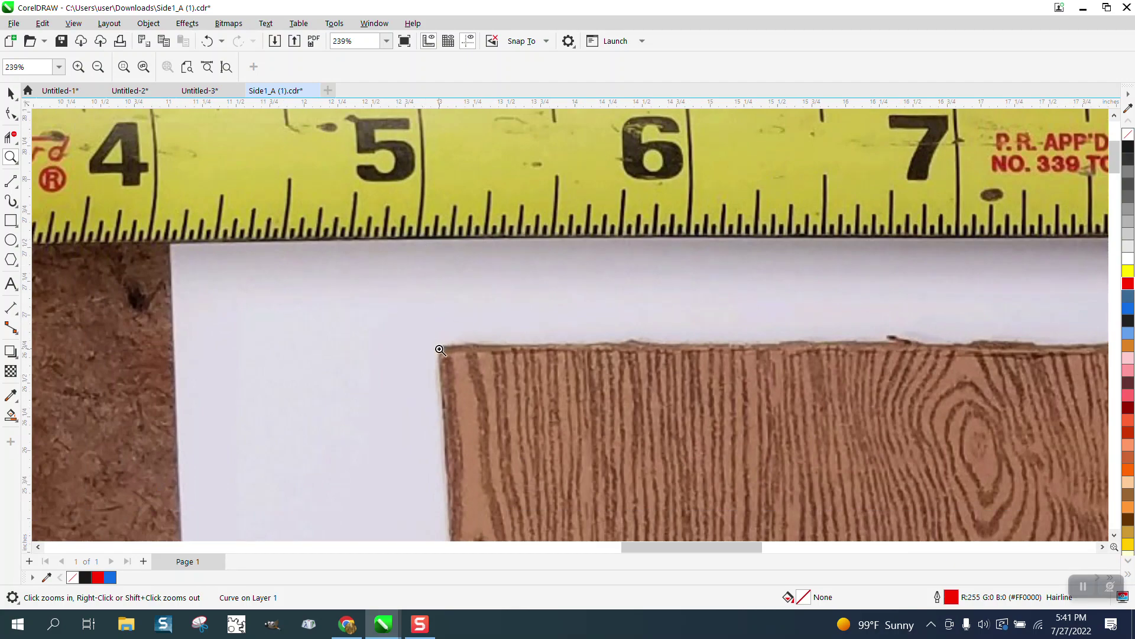
pyautogui.scroll(-8, 440, 350)
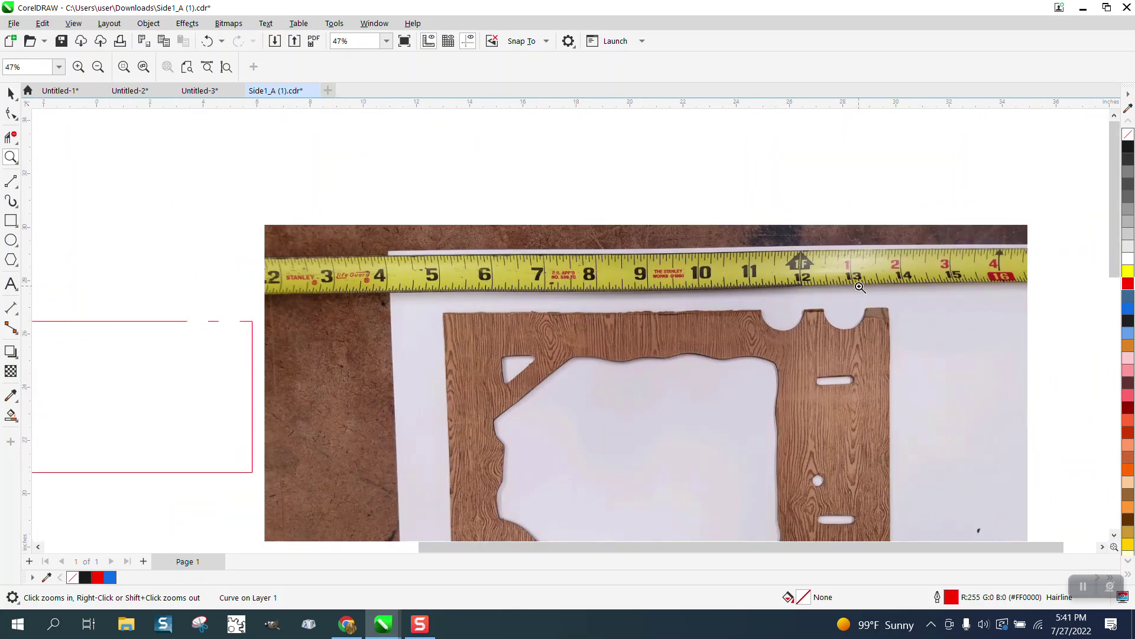
pyautogui.scroll(-4, 860, 287)
pyautogui.scroll(-1, 420, 393)
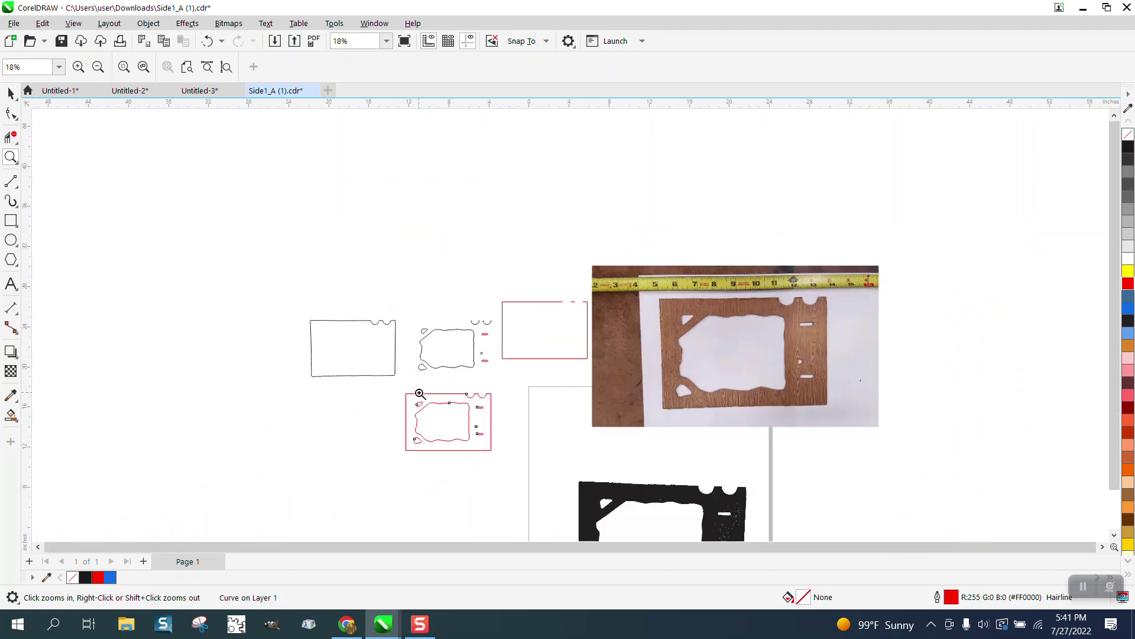
pyautogui.moveTo(397, 388); pyautogui.dragTo(549, 467)
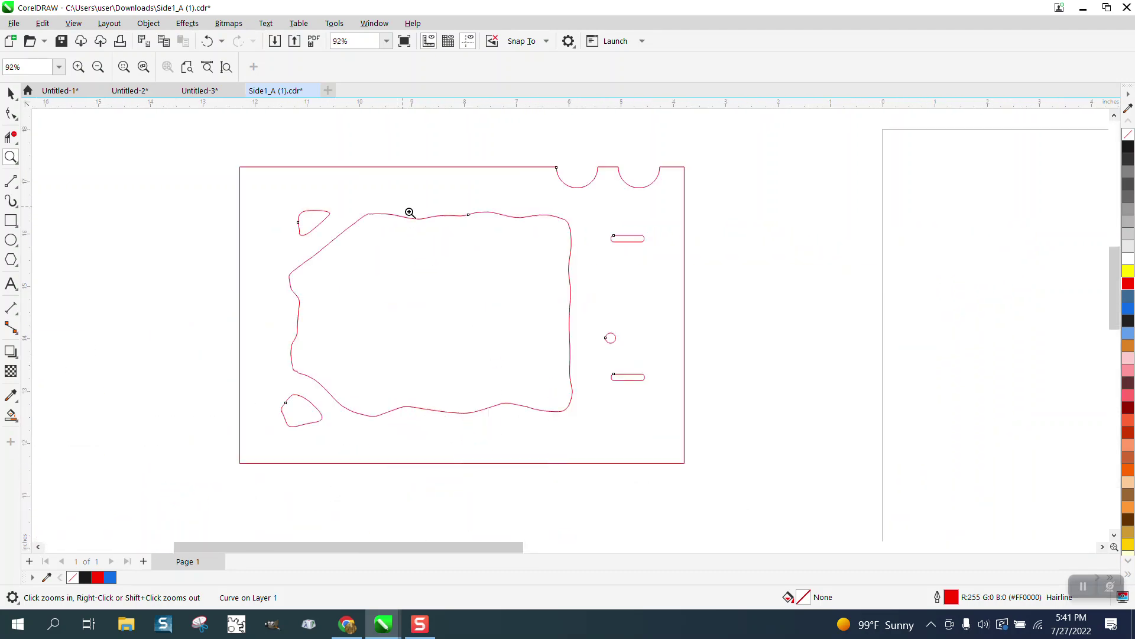
pyautogui.scroll(3, 410, 212)
pyautogui.scroll(-2, 418, 211)
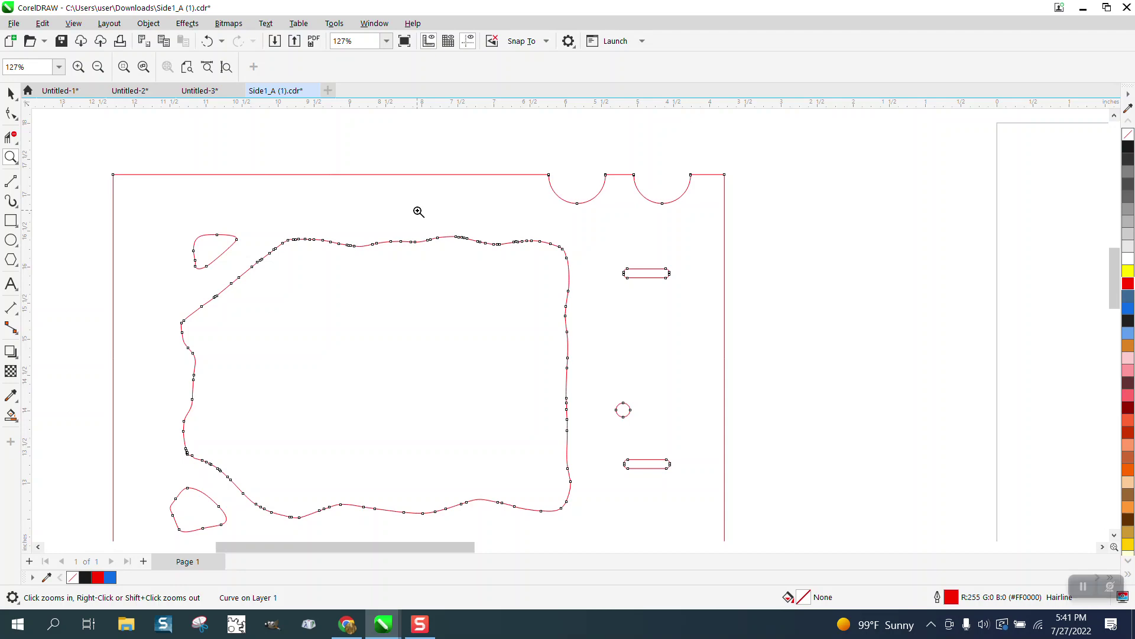
pyautogui.scroll(-1, 419, 212)
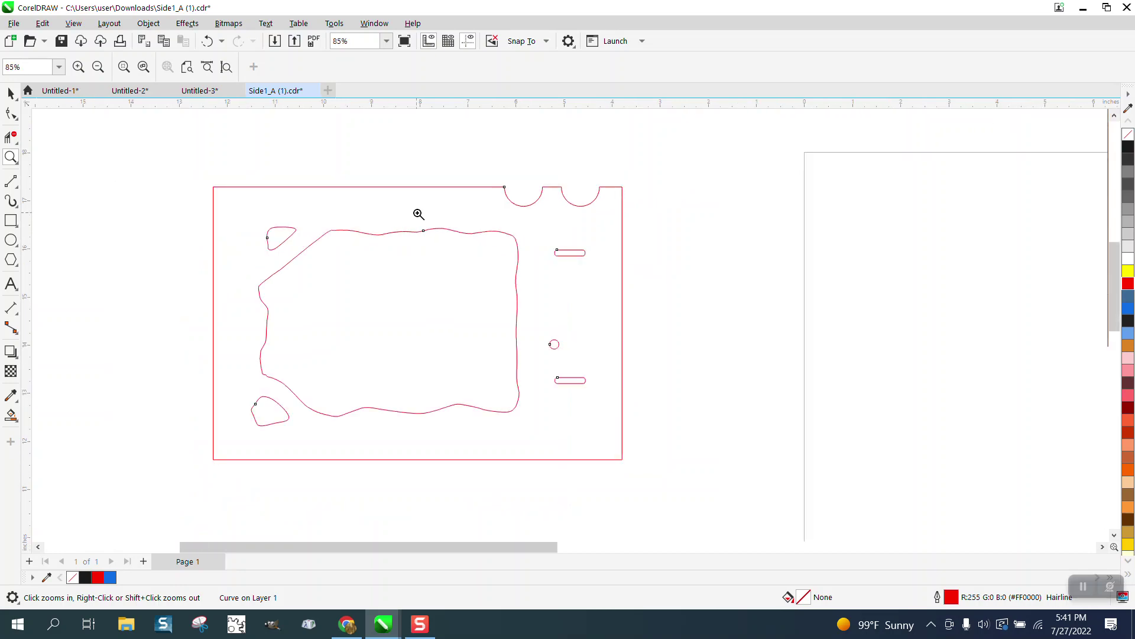
pyautogui.scroll(-3, 418, 213)
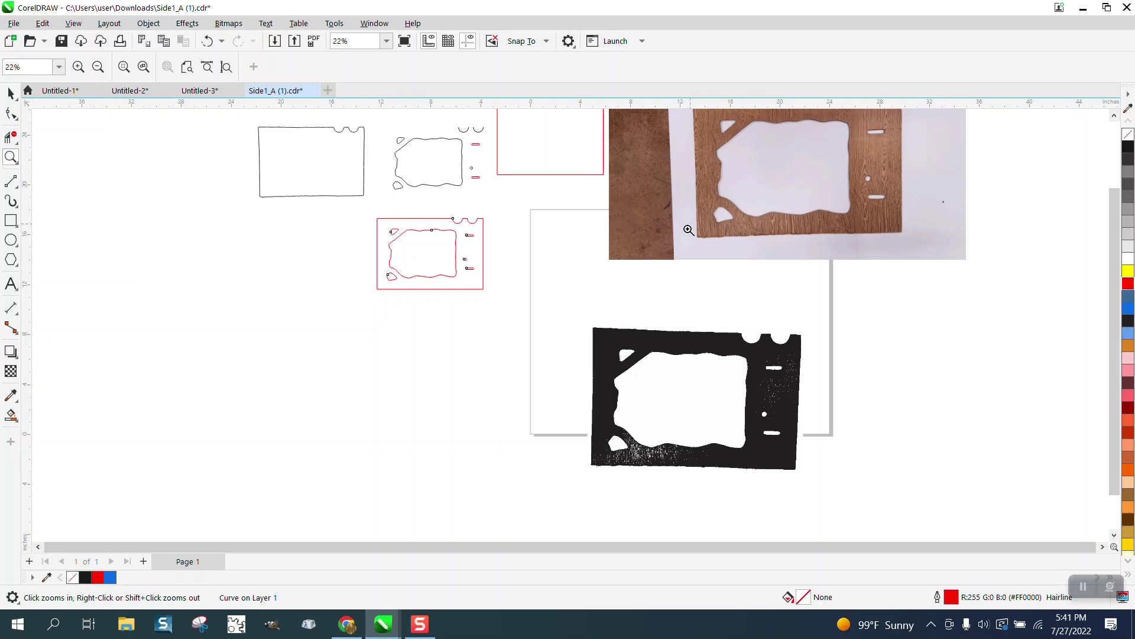
pyautogui.scroll(5, 721, 250)
pyautogui.scroll(-2, 606, 248)
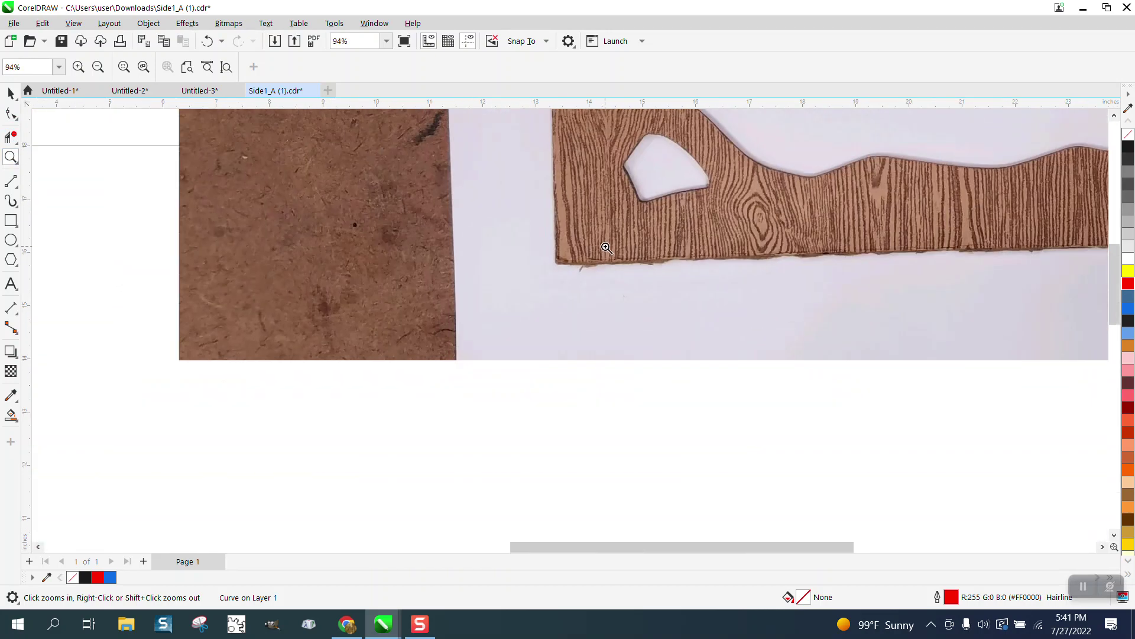
pyautogui.scroll(-3, 606, 247)
pyautogui.moveTo(337, 249); pyautogui.dragTo(480, 299)
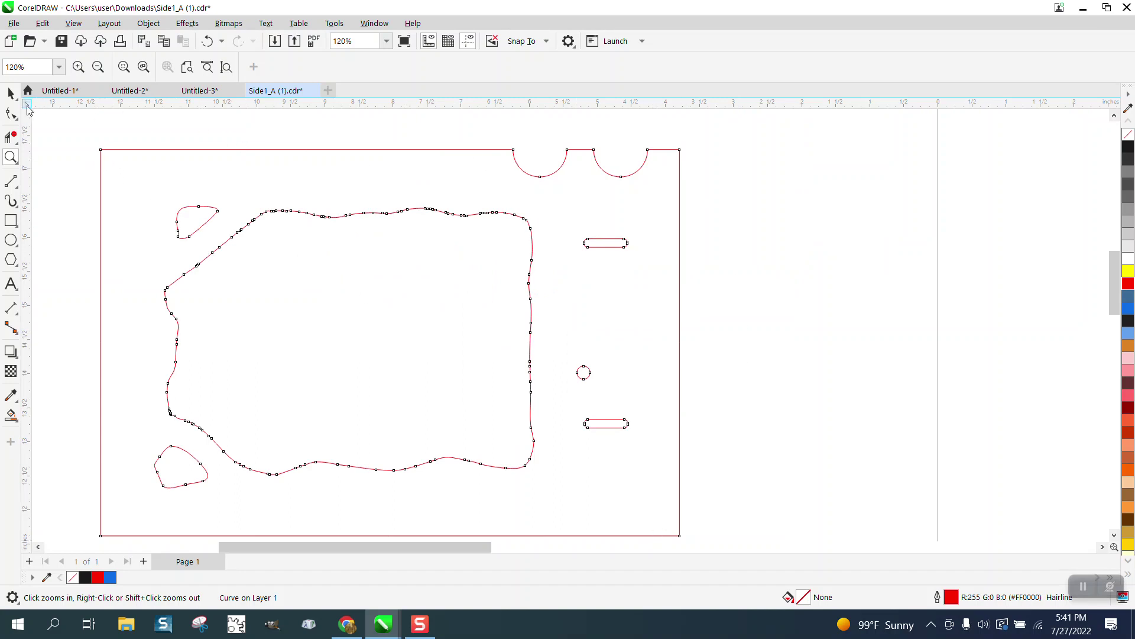
# Fillet the top-right, bottom-right, bottom-left and top-left frame corners at 0.1" using the Corners docker.
pyautogui.click(10, 112)
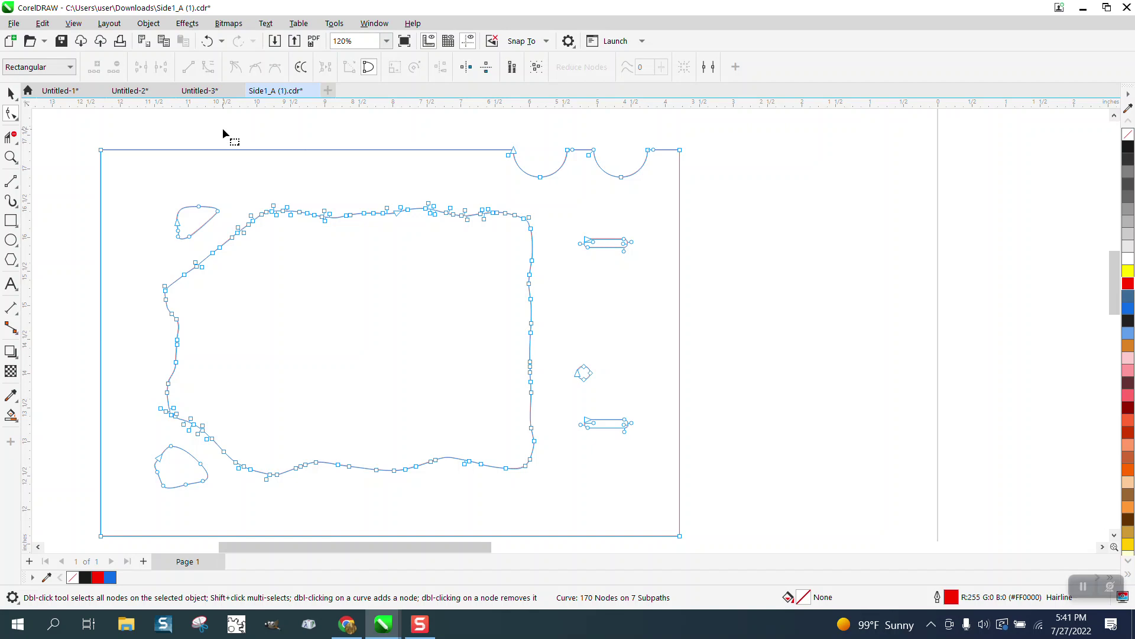
pyautogui.click(375, 23)
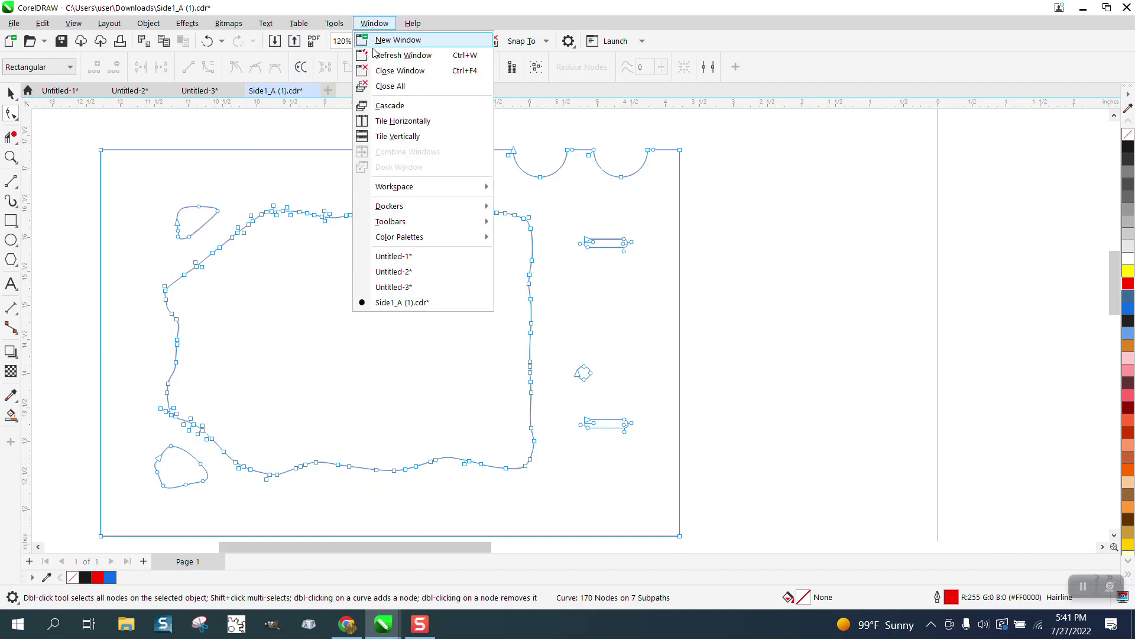
pyautogui.moveTo(393, 210)
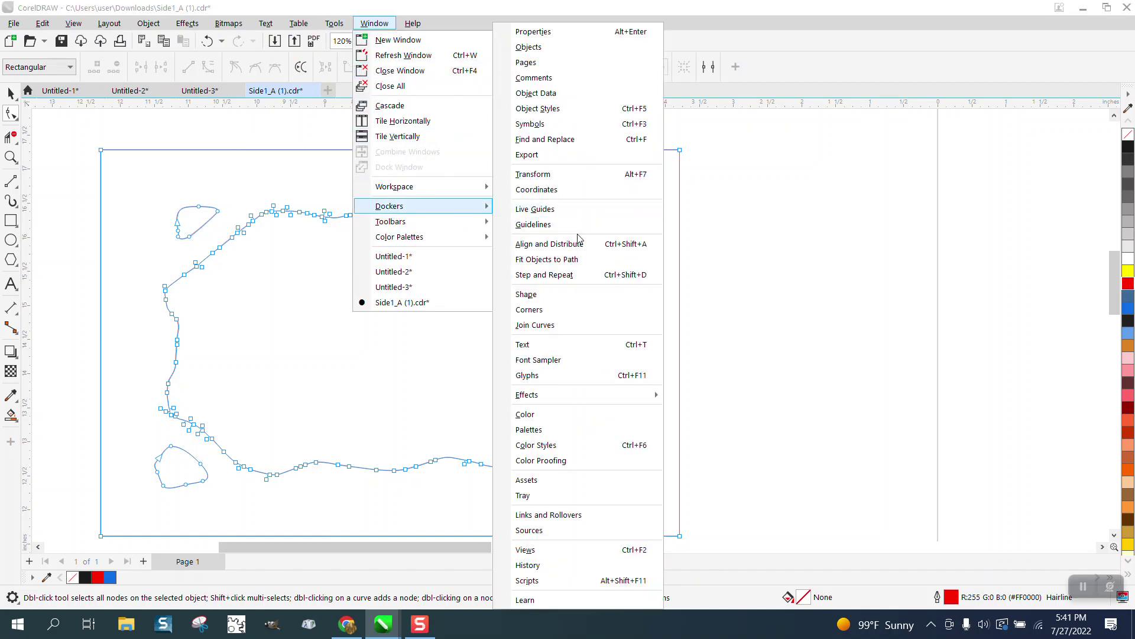
pyautogui.press('Escape')
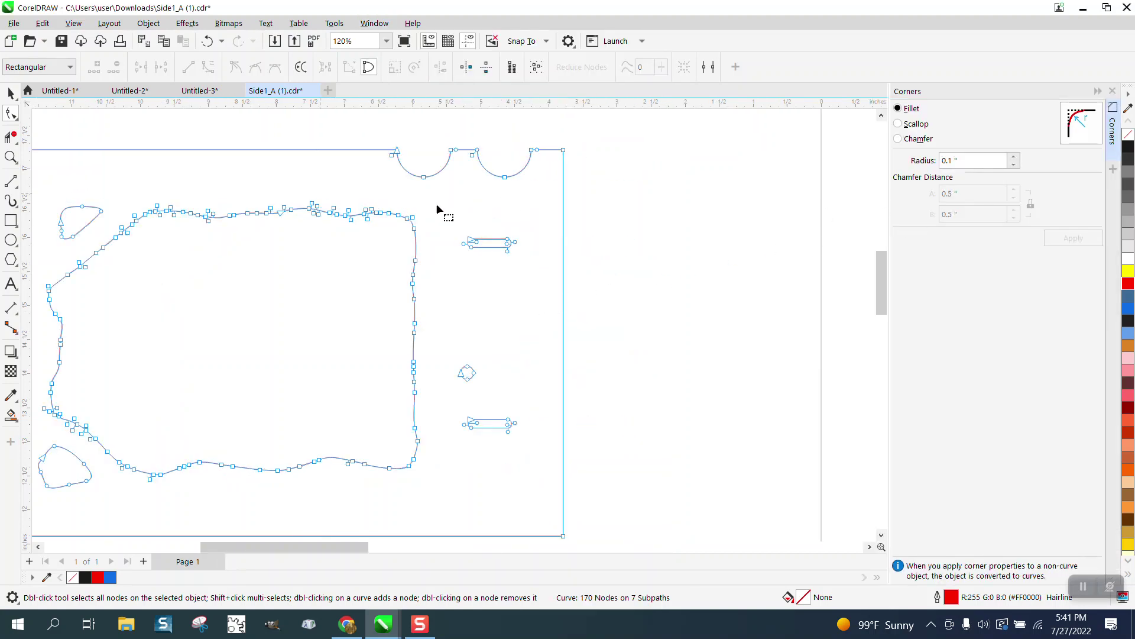
pyautogui.moveTo(551, 147); pyautogui.dragTo(639, 171)
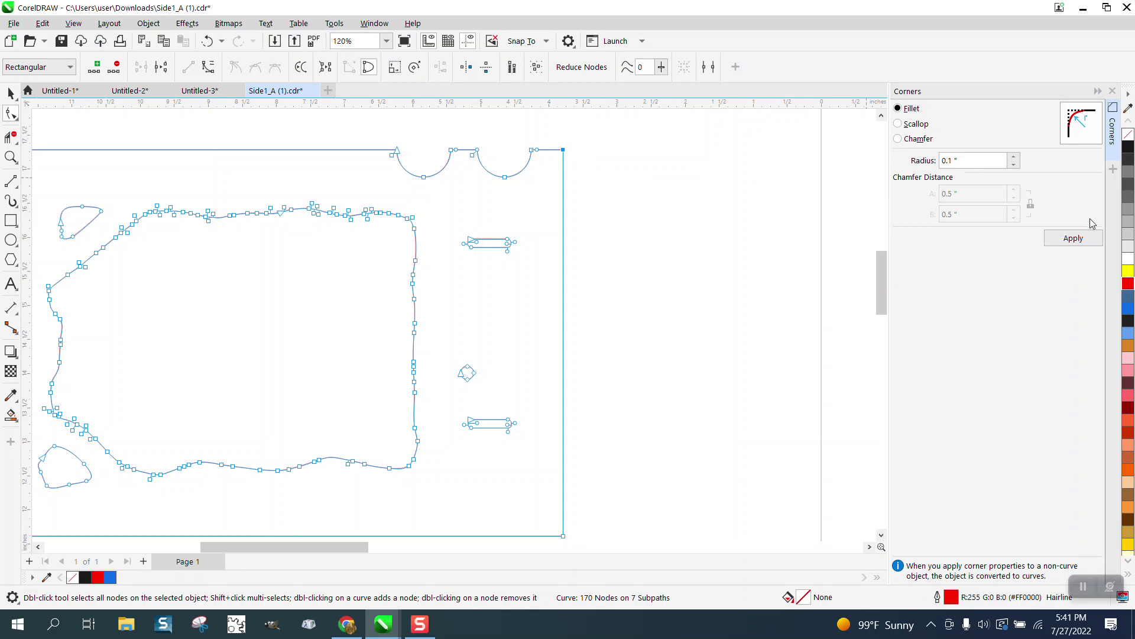
pyautogui.click(1075, 238)
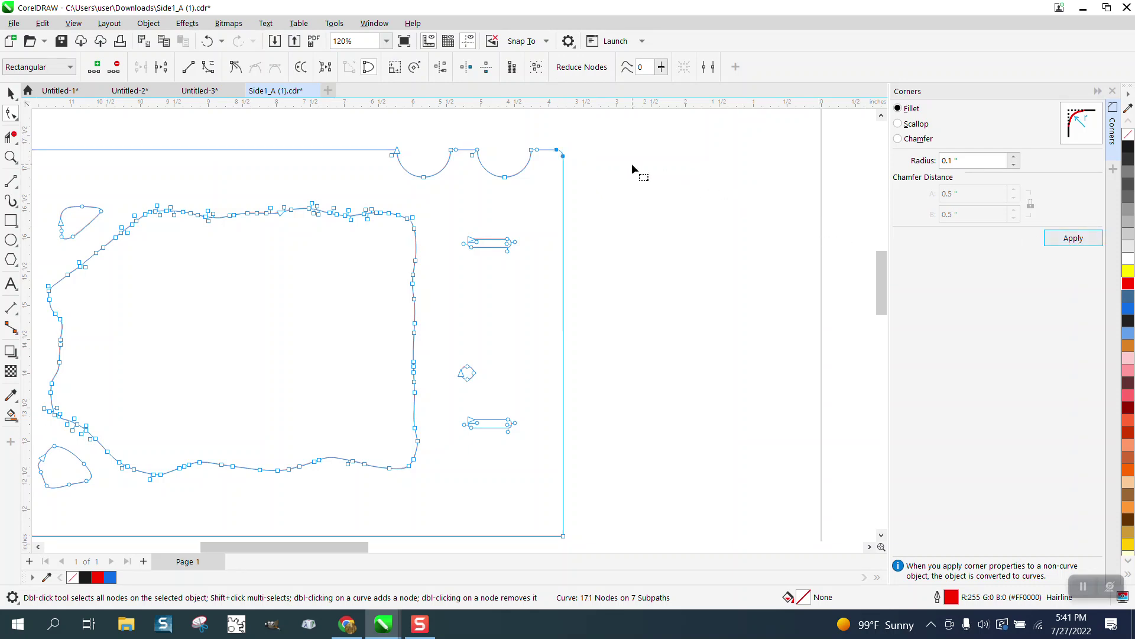
pyautogui.scroll(-1, 632, 164)
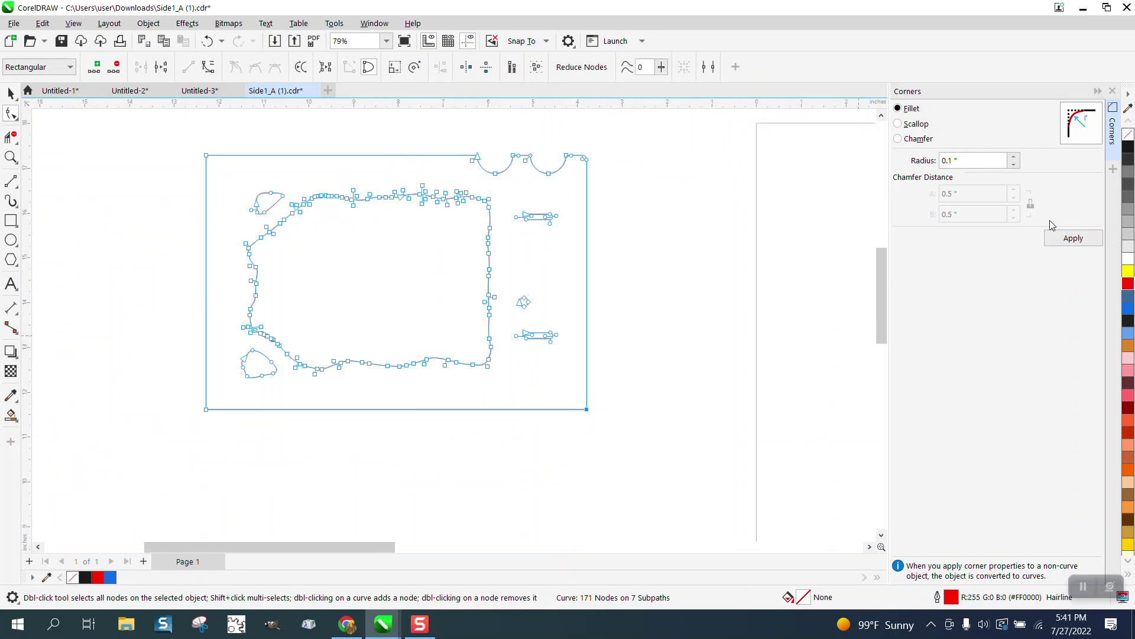
pyautogui.click(1079, 237)
pyautogui.moveTo(188, 387); pyautogui.dragTo(231, 433)
pyautogui.click(1091, 241)
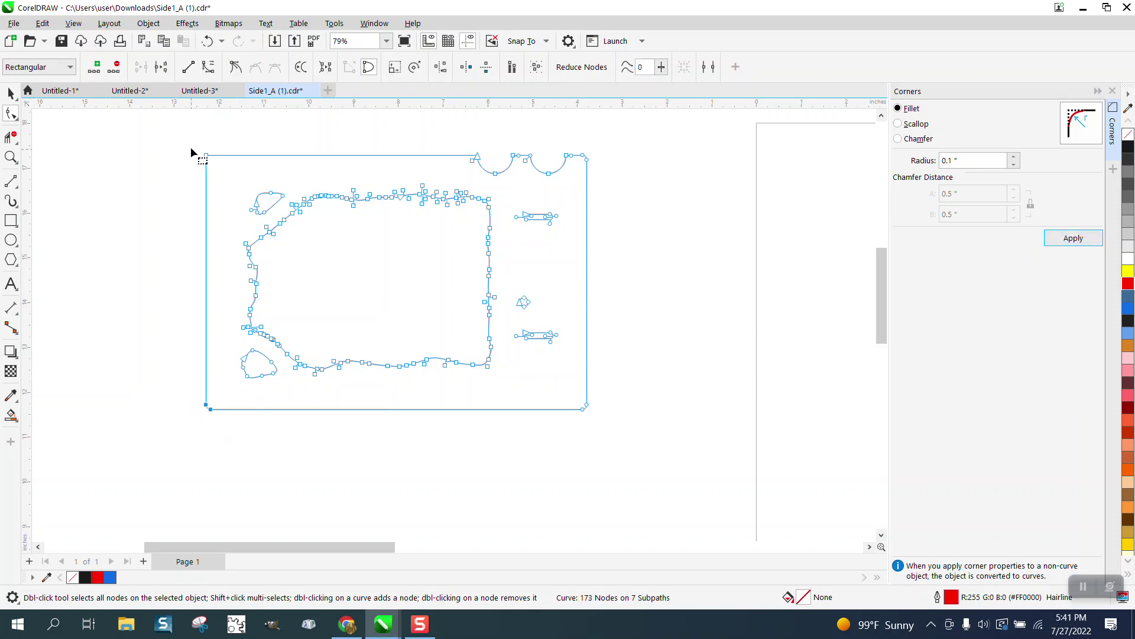
pyautogui.click(1072, 238)
pyautogui.click(11, 157)
# Undo the top-left corner fillet and enter a smaller 0.05" radius.
pyautogui.rightClick(243, 185)
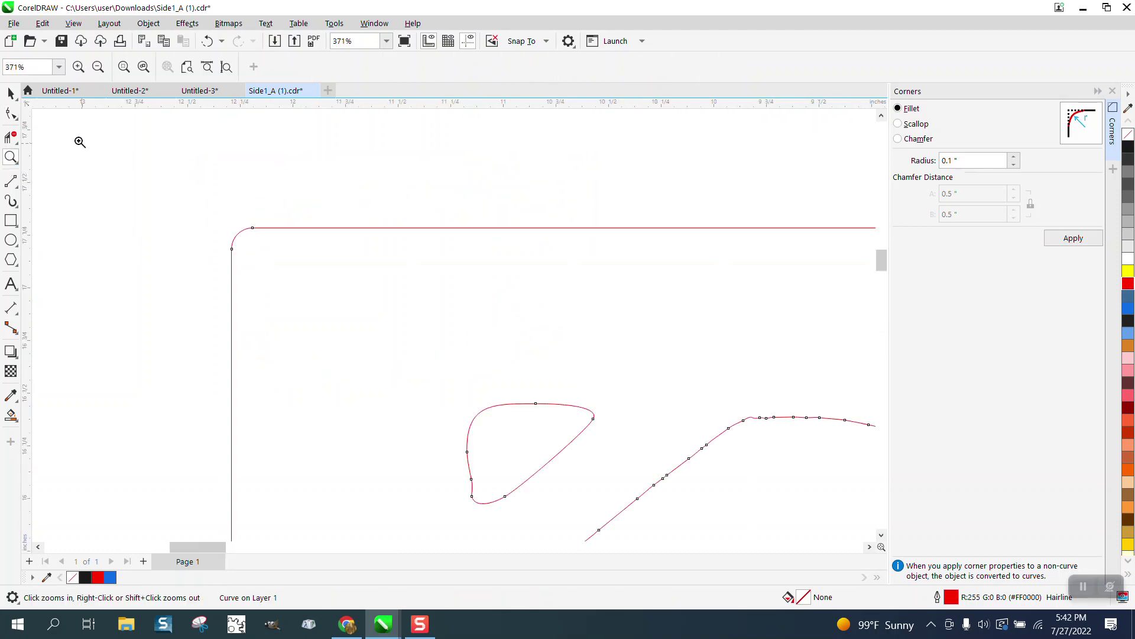
pyautogui.click(206, 41)
pyautogui.click(959, 160)
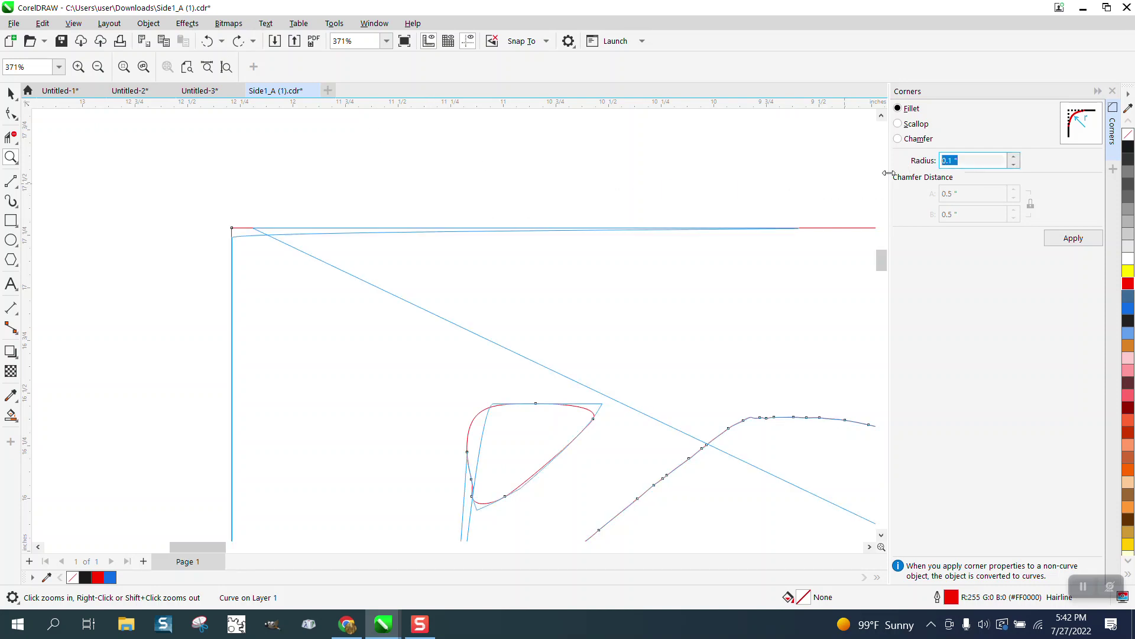
pyautogui.write('.05')
pyautogui.click(207, 40)
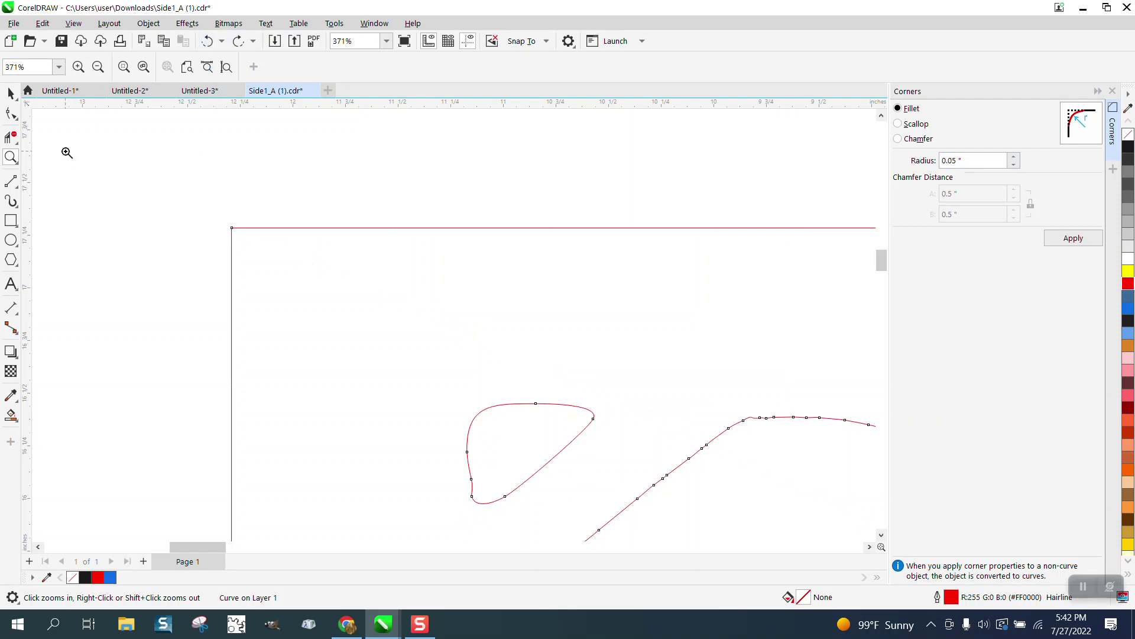
# Try a 0.05" fillet on the top-left corner node, then undo it.
pyautogui.click(11, 113)
pyautogui.scroll(5, 214, 210)
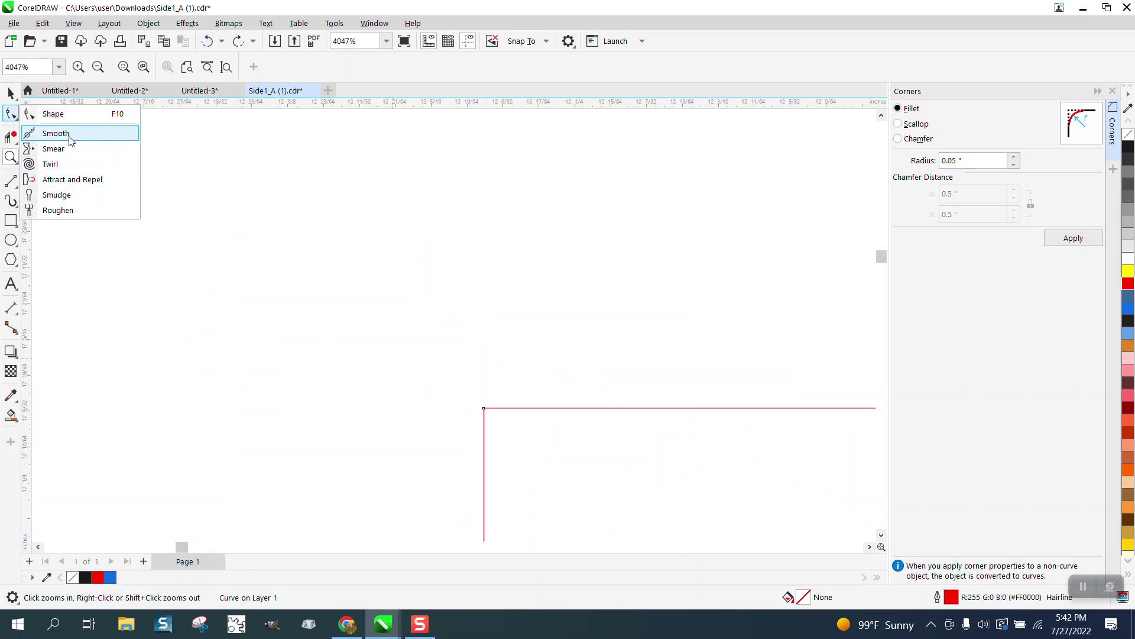
pyautogui.click(67, 113)
pyautogui.click(483, 408)
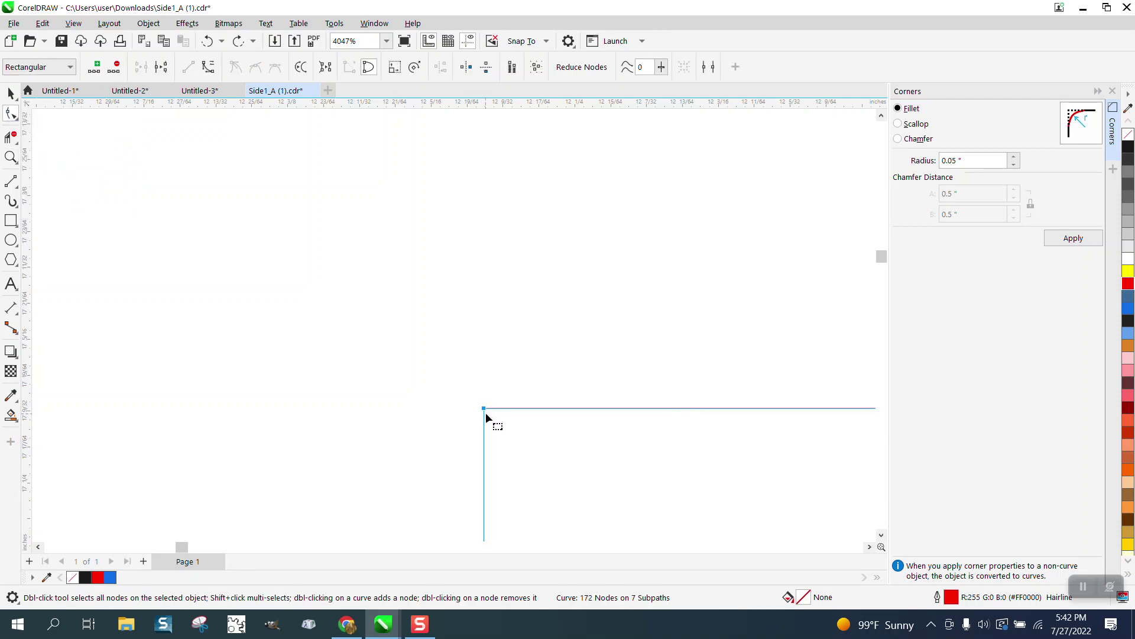
pyautogui.click(1069, 238)
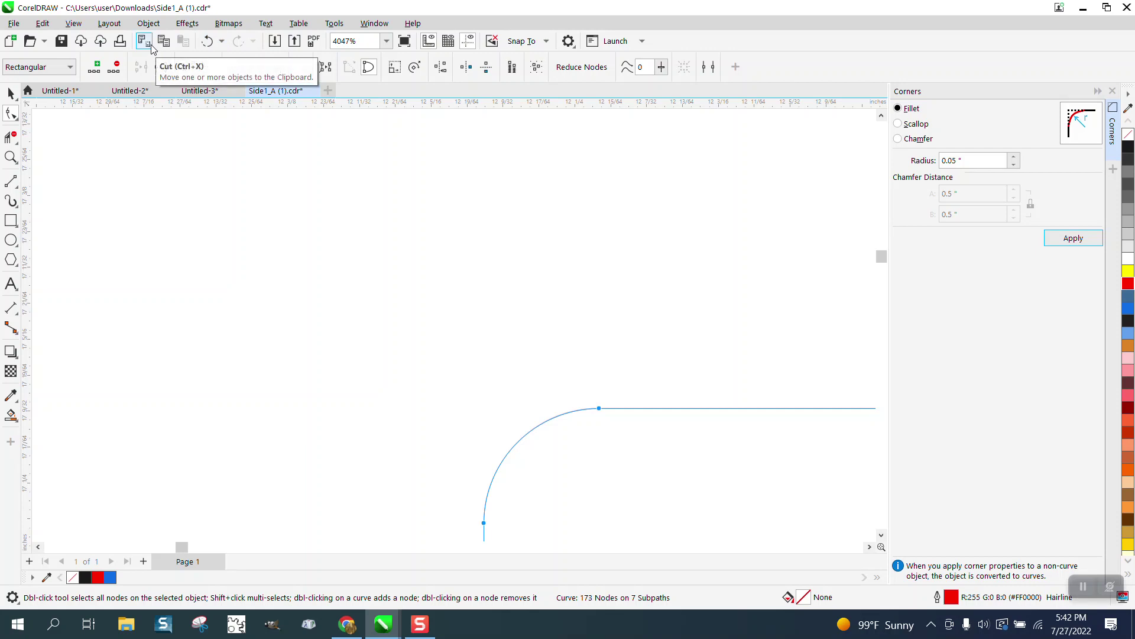
pyautogui.click(262, 126)
pyautogui.scroll(-6, 256, 125)
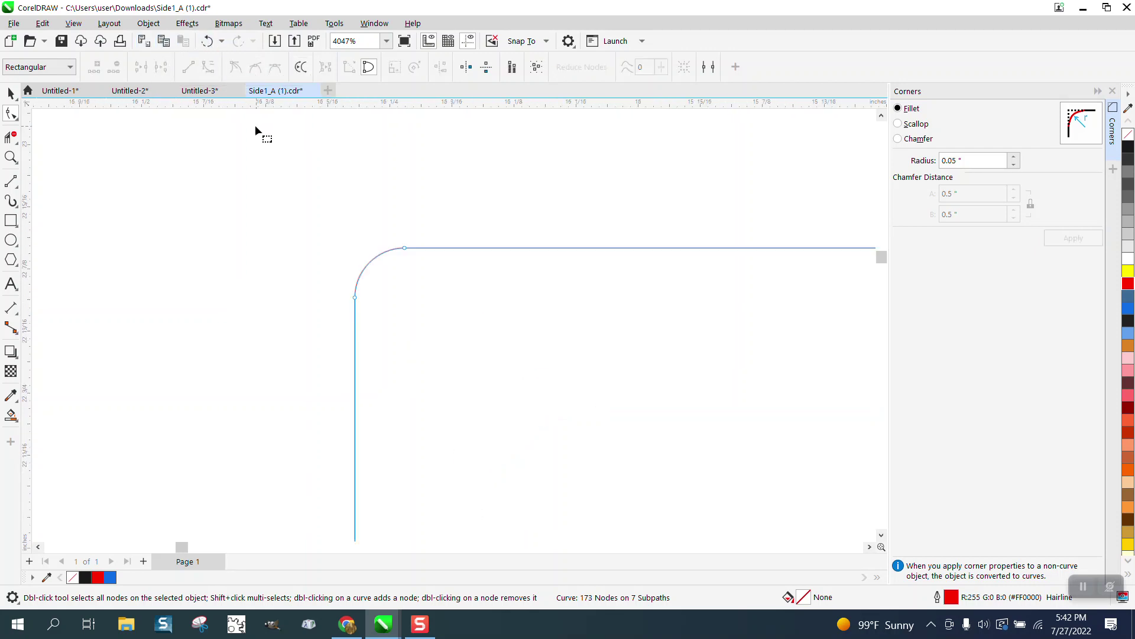
pyautogui.click(205, 43)
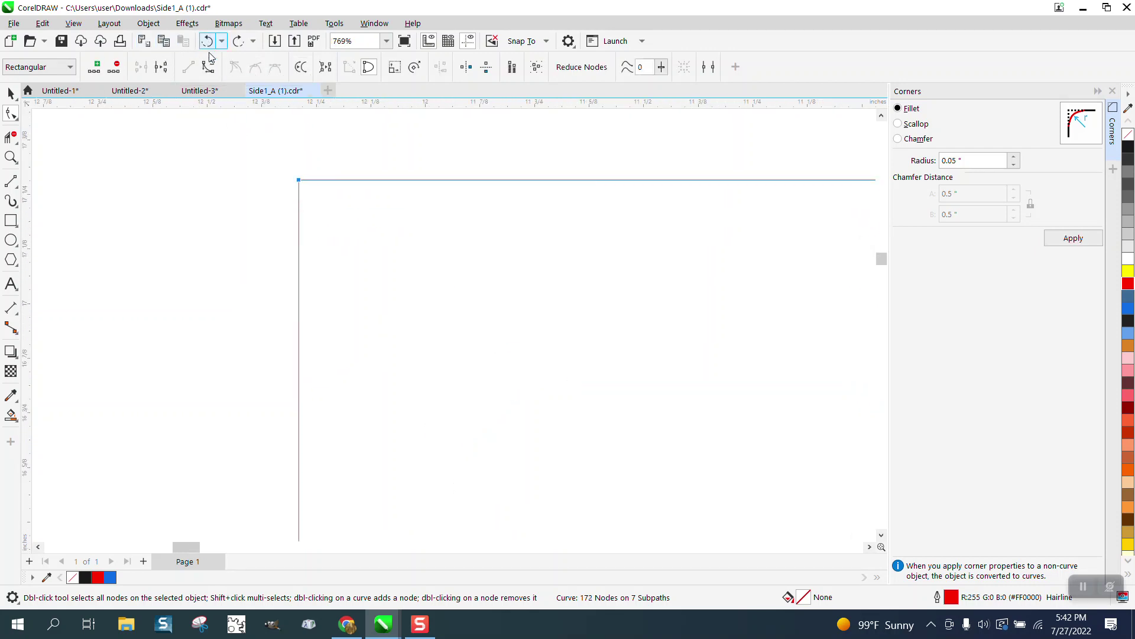
# Fillet the top-left corner with a 0.01" radius and zoom in to check it.
pyautogui.tripleClick(981, 161)
pyautogui.write('.')
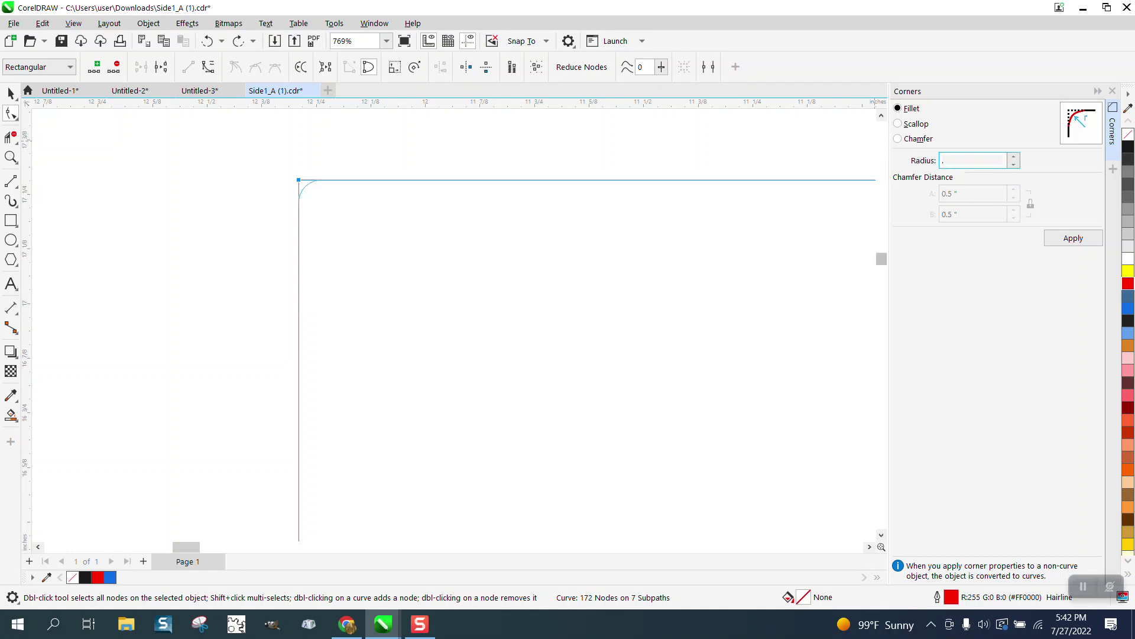
pyautogui.write('01')
pyautogui.click(1048, 237)
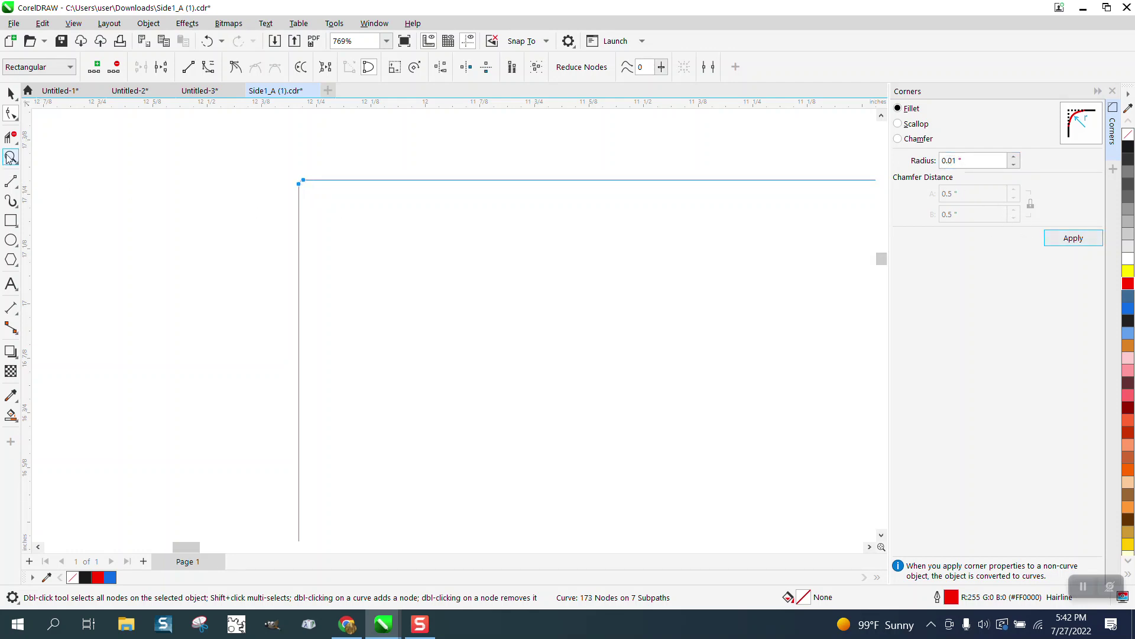
pyautogui.click(9, 157)
pyautogui.scroll(5, 294, 183)
pyautogui.scroll(-2, 292, 177)
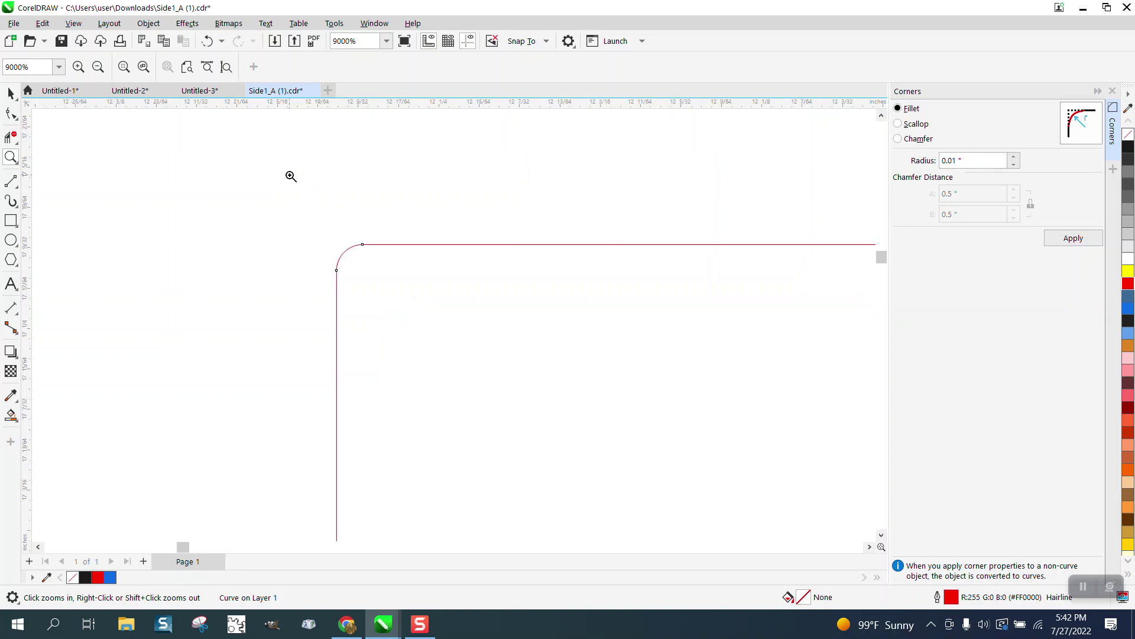
pyautogui.scroll(-3, 293, 183)
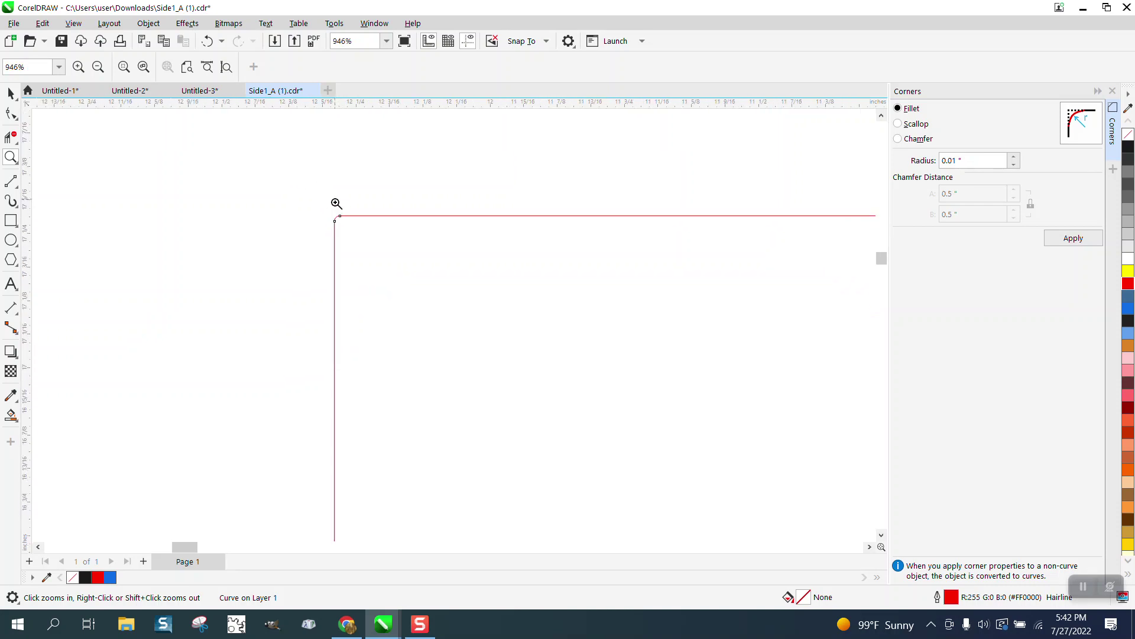
pyautogui.scroll(-4, 334, 205)
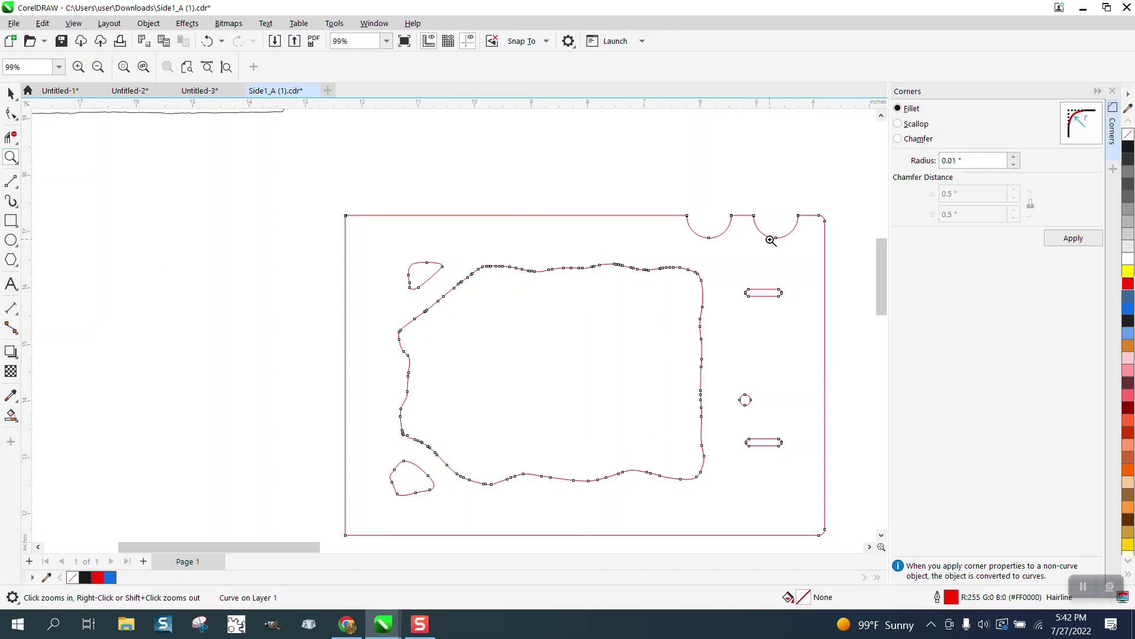
# Leave node editing and select the combined traced outline as a whole object.
pyautogui.moveTo(763, 265); pyautogui.dragTo(725, 360)
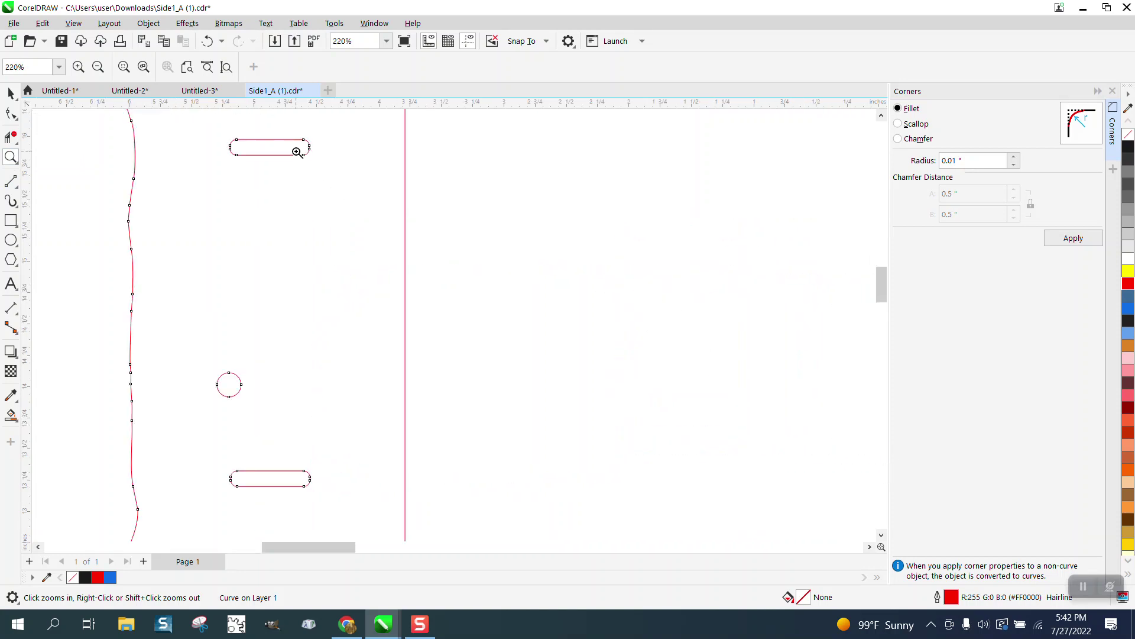
pyautogui.press('Escape')
pyautogui.press('space')
pyautogui.click(303, 153)
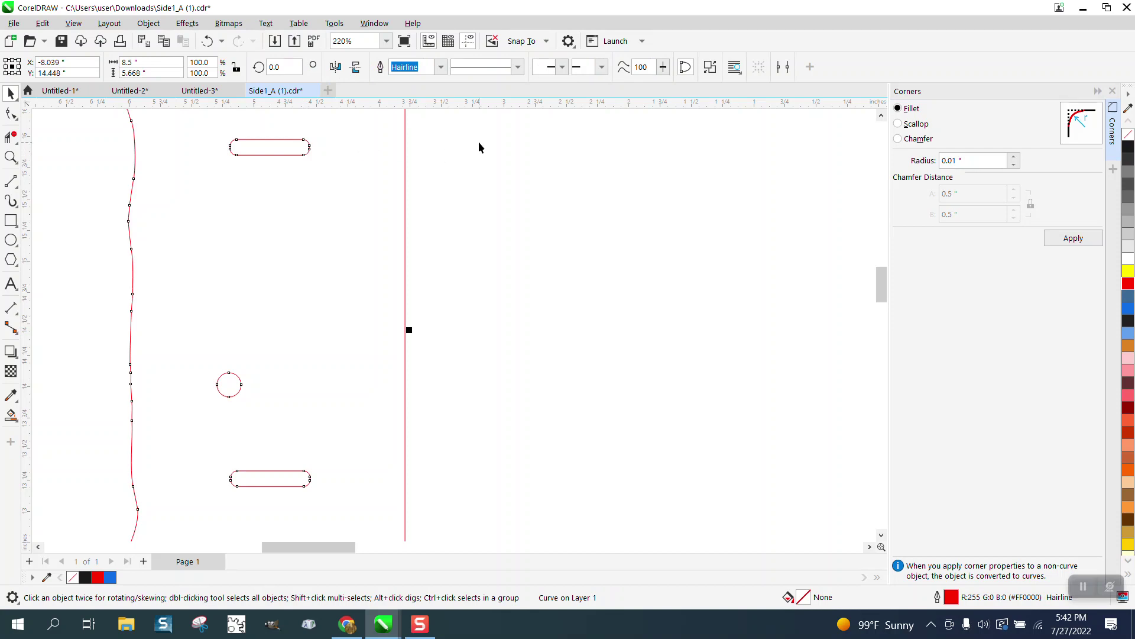
pyautogui.scroll(-2, 479, 147)
pyautogui.moveTo(482, 124); pyautogui.dragTo(289, 165)
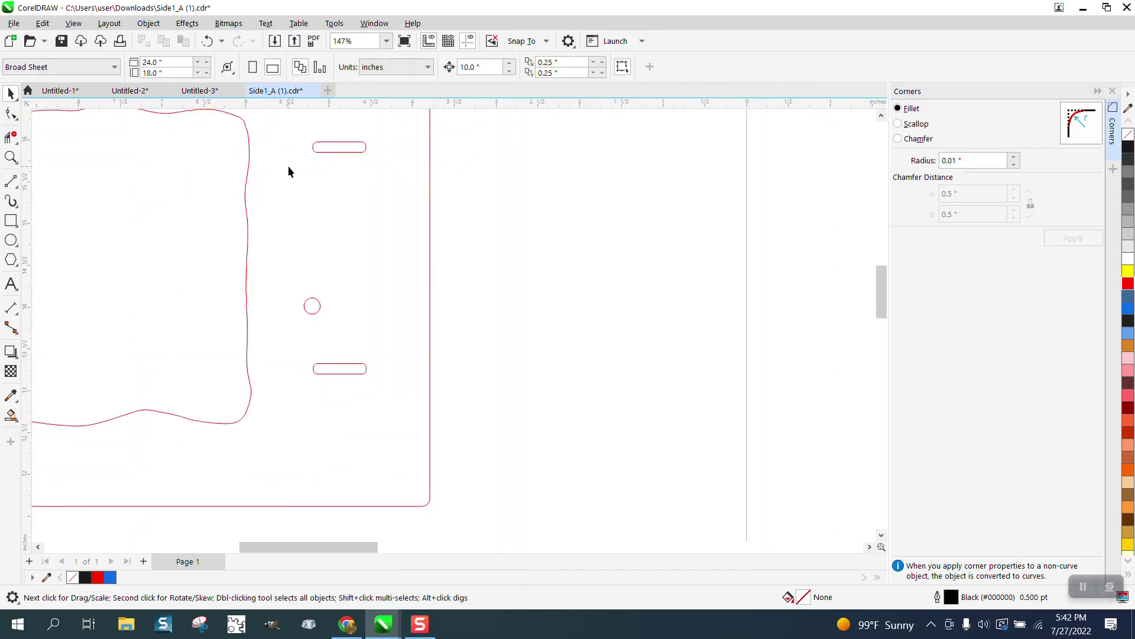
pyautogui.click(363, 151)
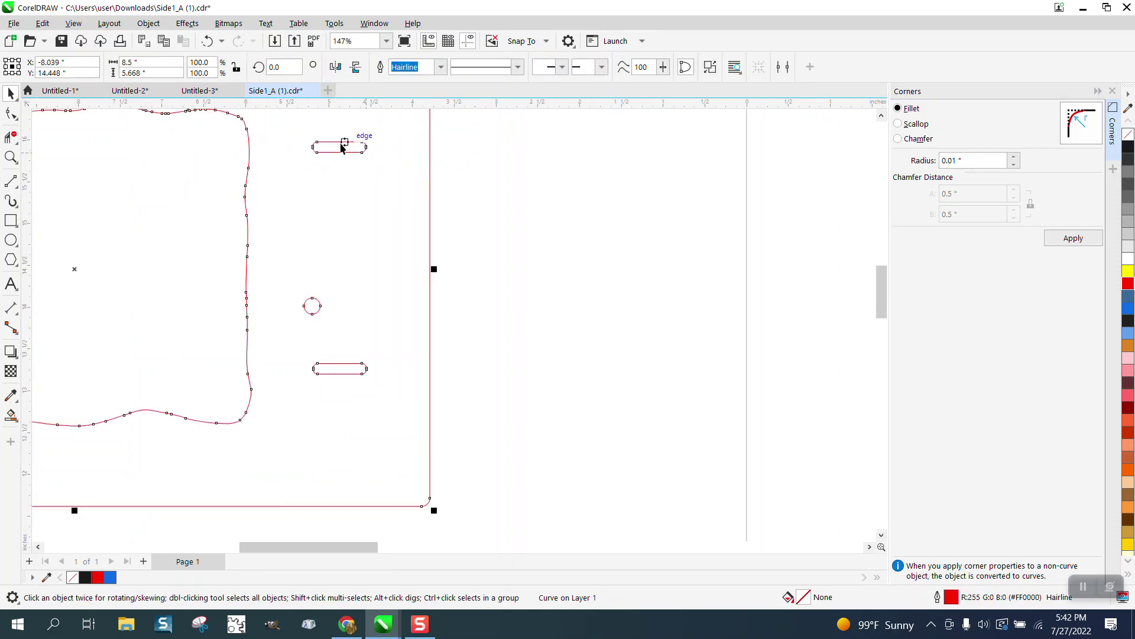
# Break the traced curve apart, then marquee-select both side slots together.
pyautogui.click(140, 25)
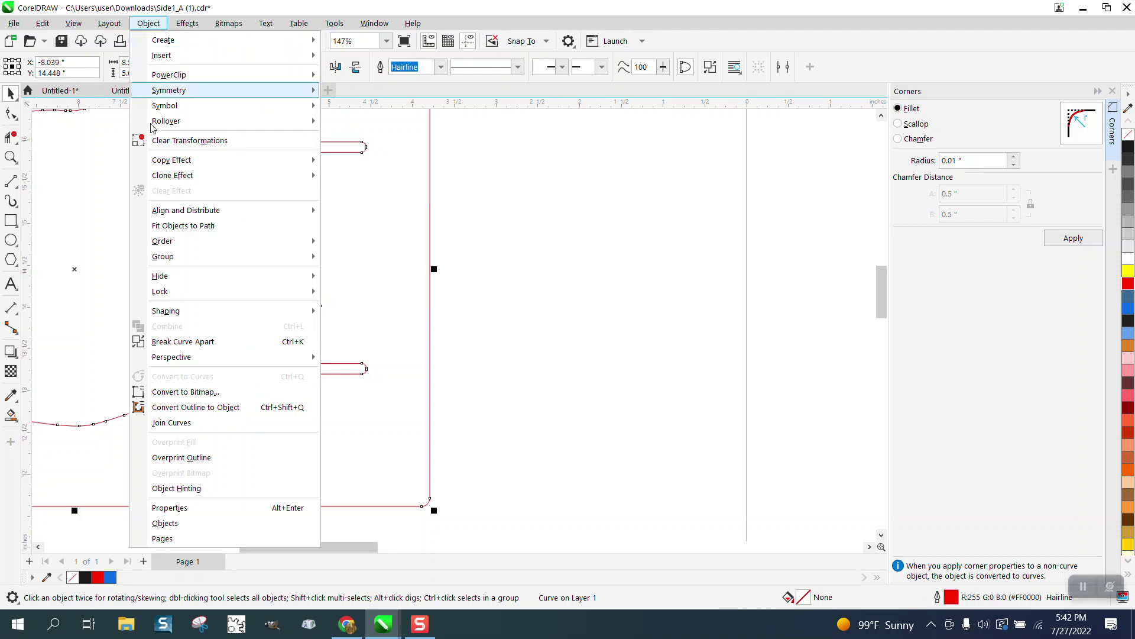
pyautogui.click(180, 342)
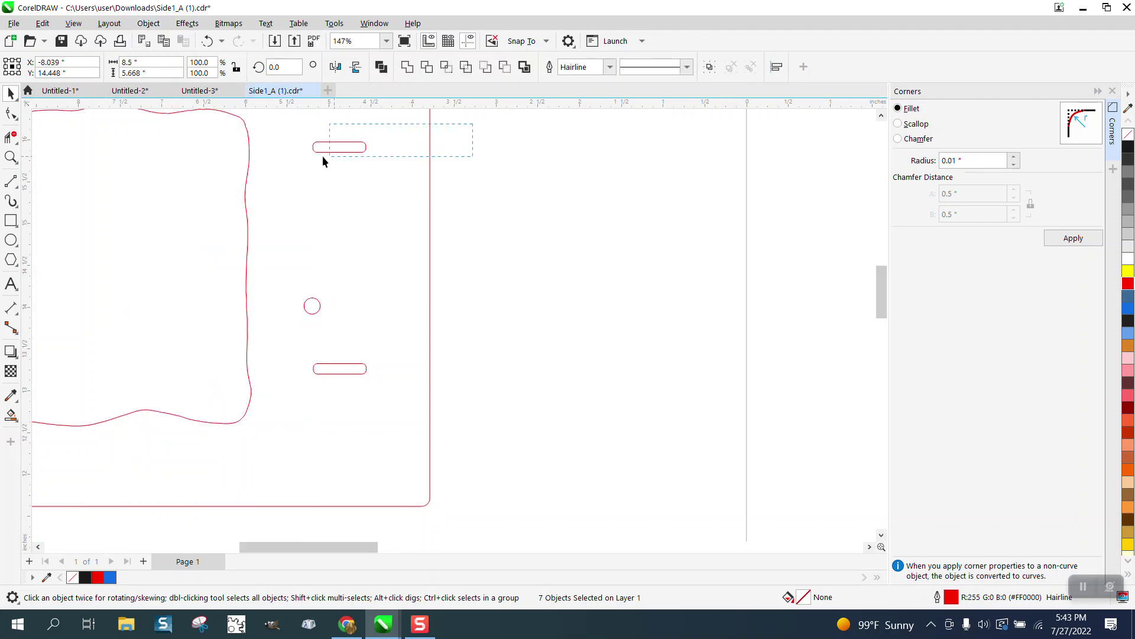
pyautogui.moveTo(323, 159); pyautogui.dragTo(303, 162)
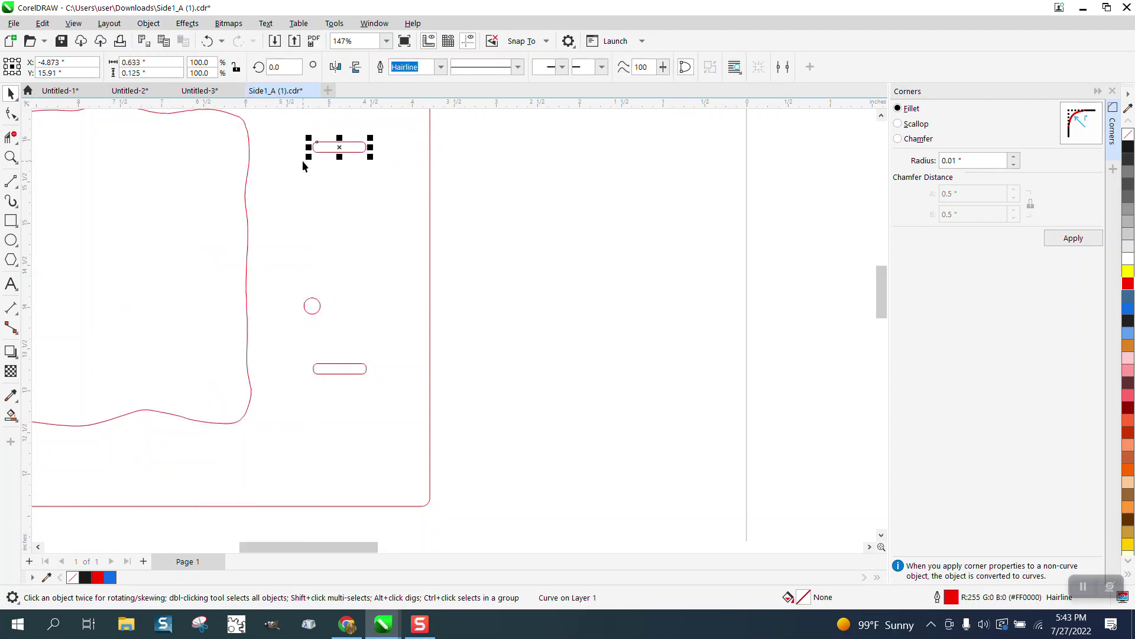
pyautogui.click(498, 332)
pyautogui.moveTo(312, 397); pyautogui.dragTo(301, 400)
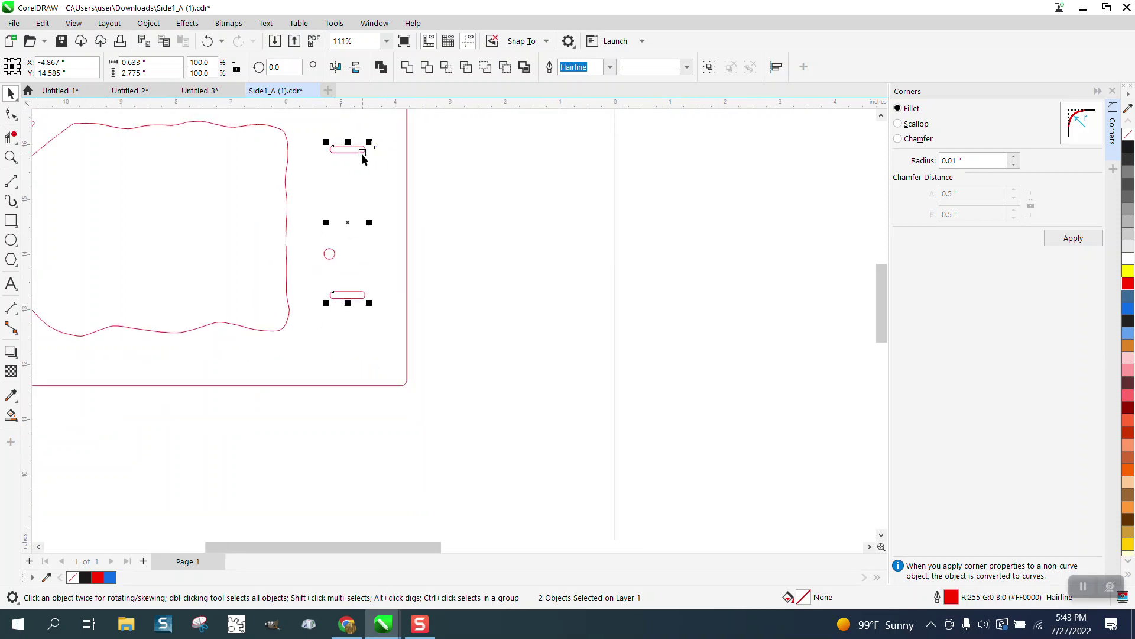
pyautogui.scroll(-5, 366, 159)
pyautogui.scroll(-2, 501, 205)
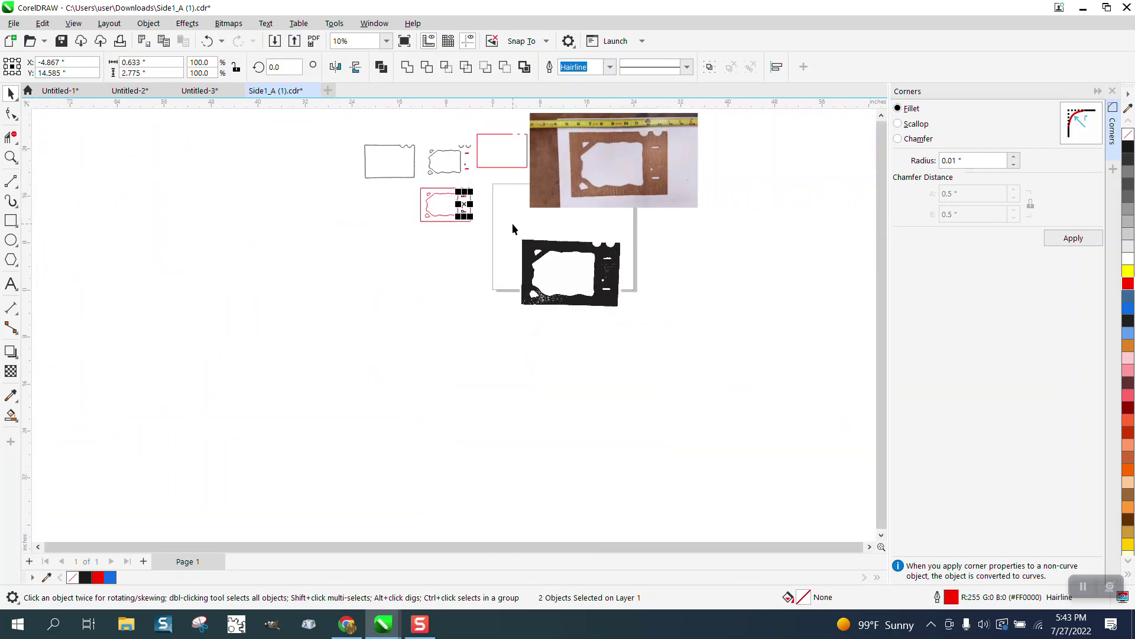